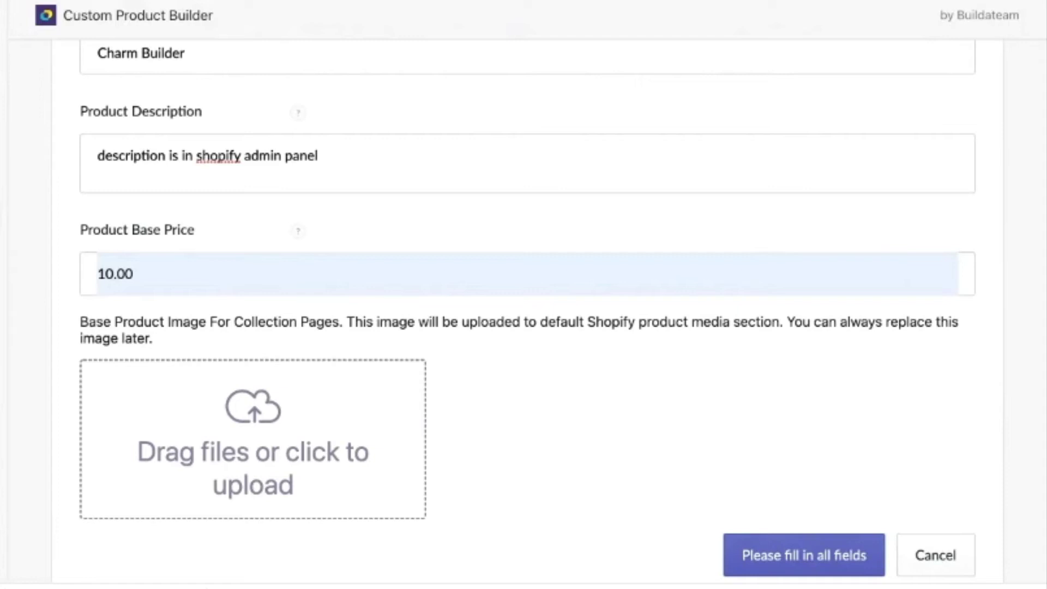
Set the Charm Builder product's base price to 58.00 and create the product.
scroll(459, 306, up, 3)
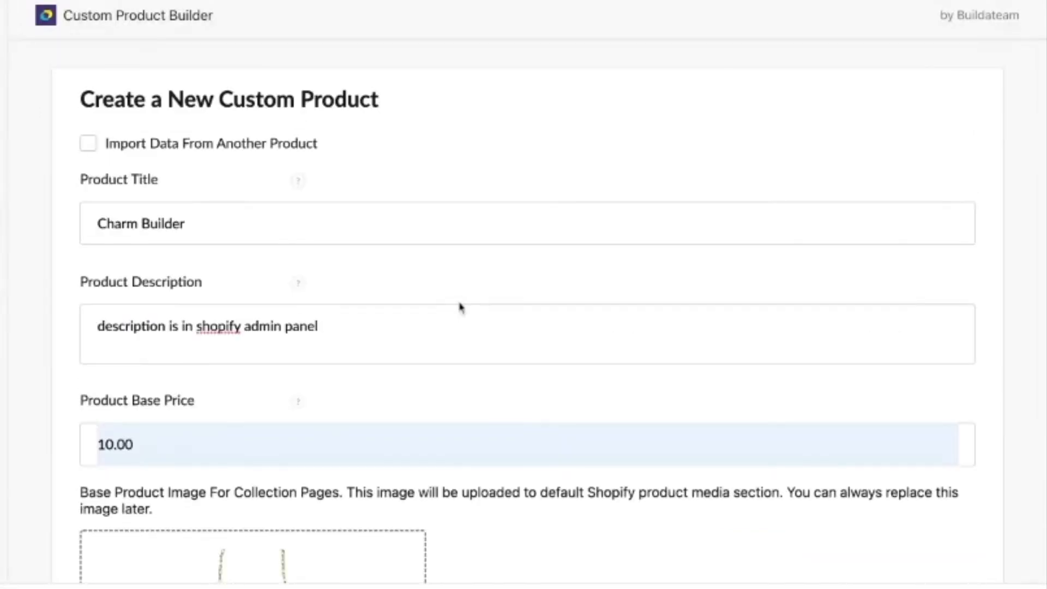
scroll(460, 376, down, 3)
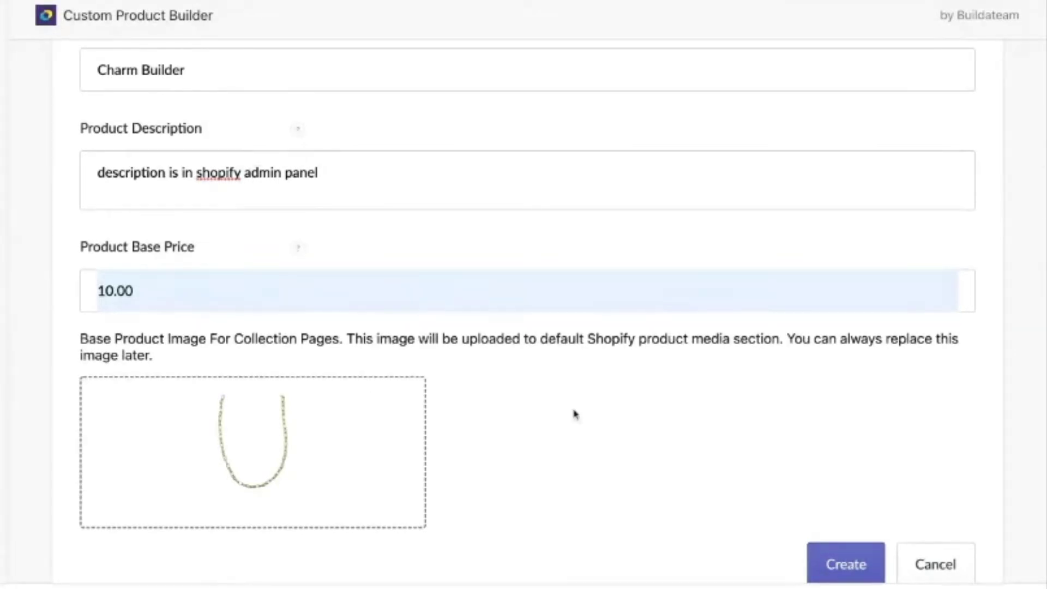
click(860, 567)
click(107, 290)
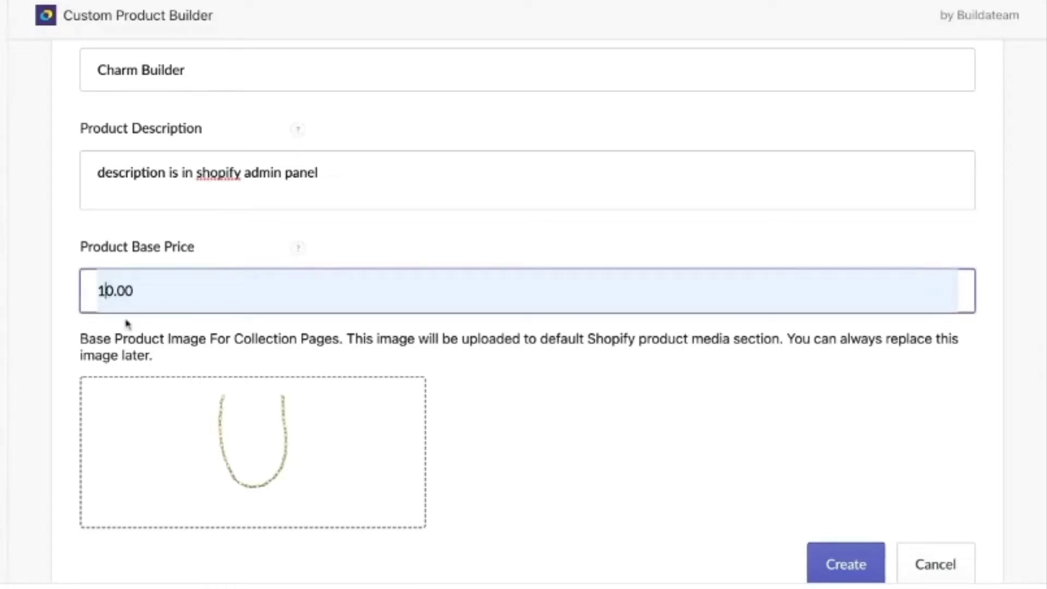
text(58)
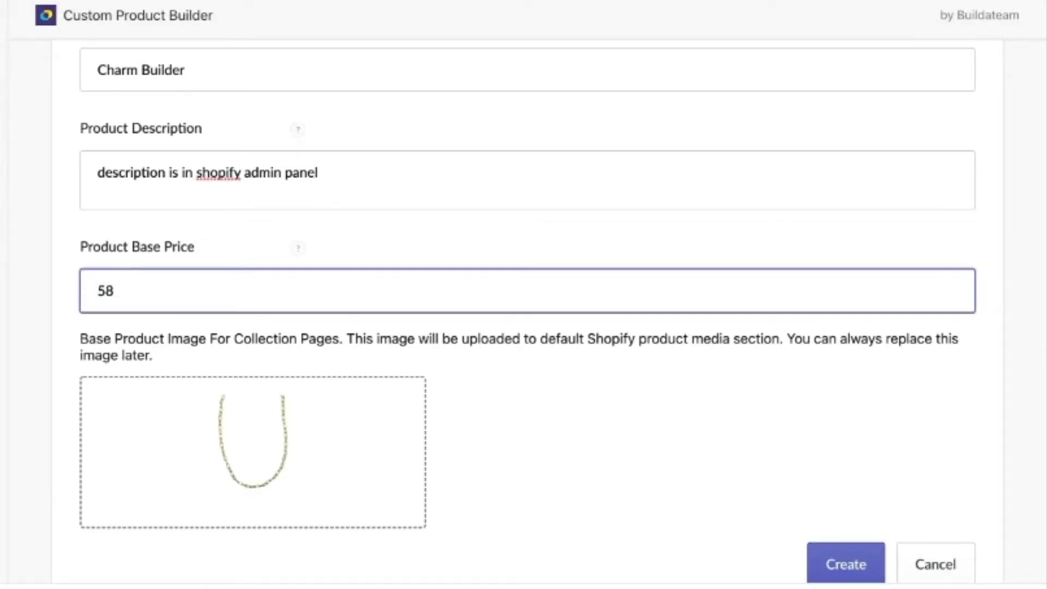
text(.00)
click(849, 563)
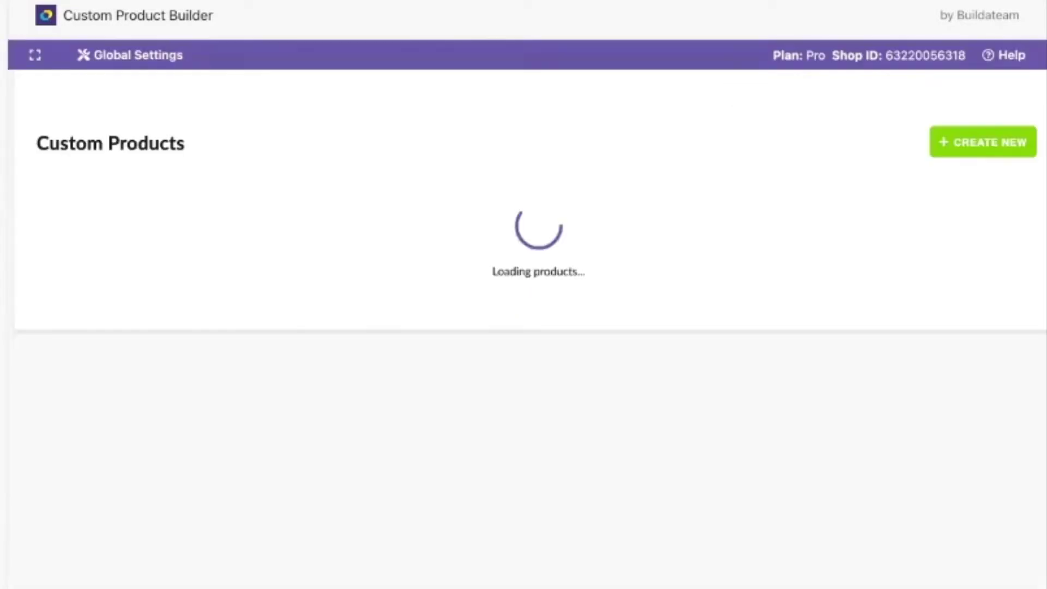
Open the Charm Builder product from the Custom Products list and scroll through its editor.
click(191, 236)
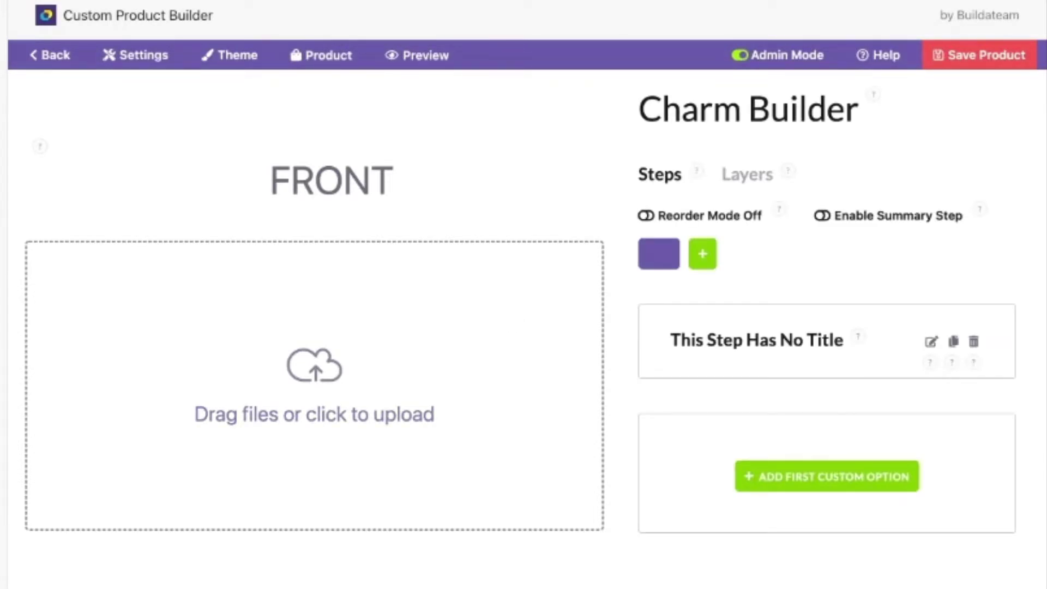
scroll(325, 389, down, 2)
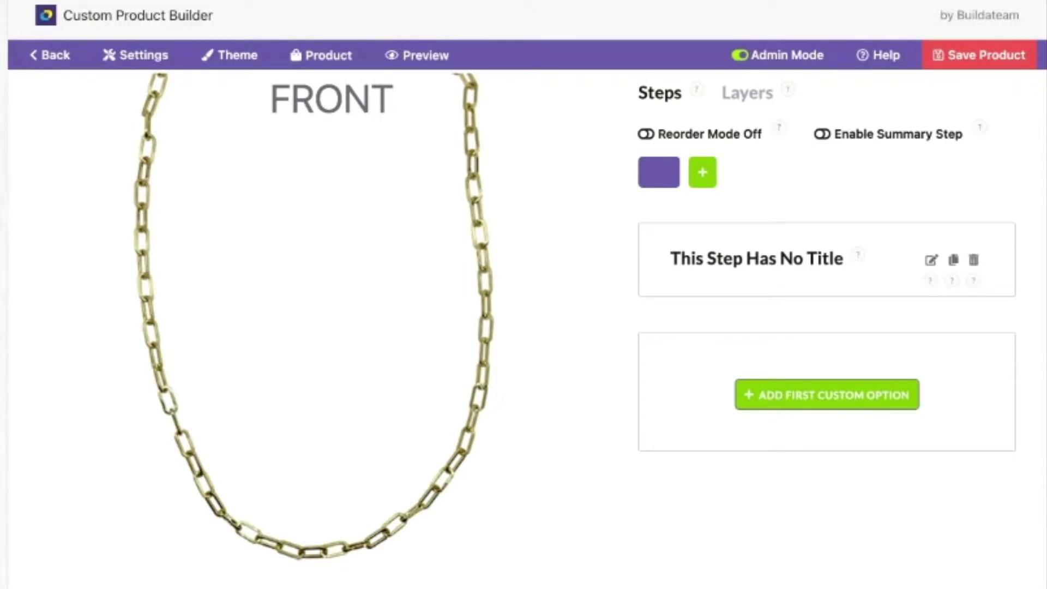
scroll(589, 327, down, 1)
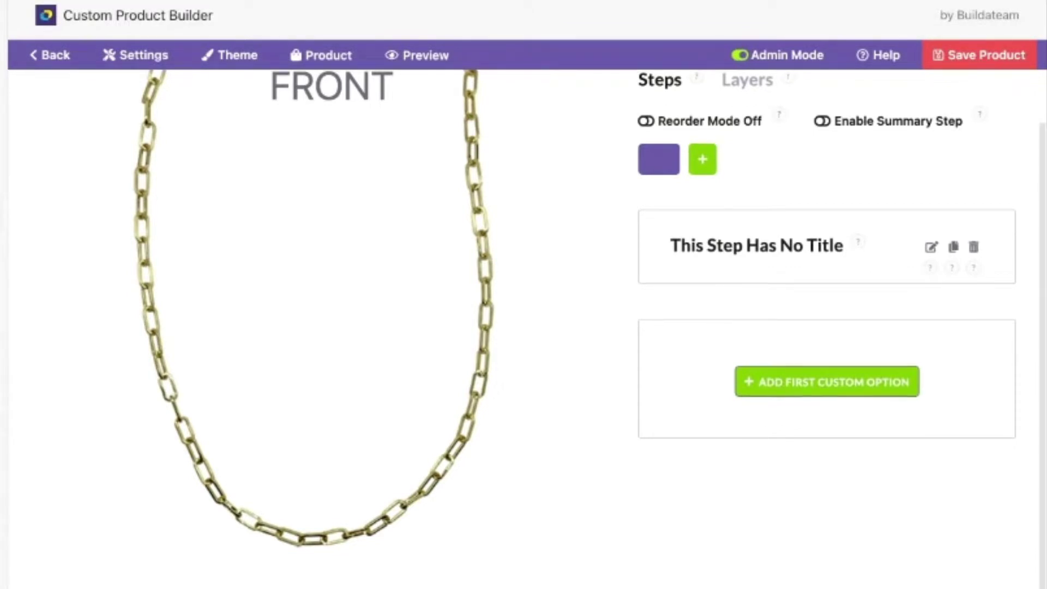
scroll(589, 327, up, 1)
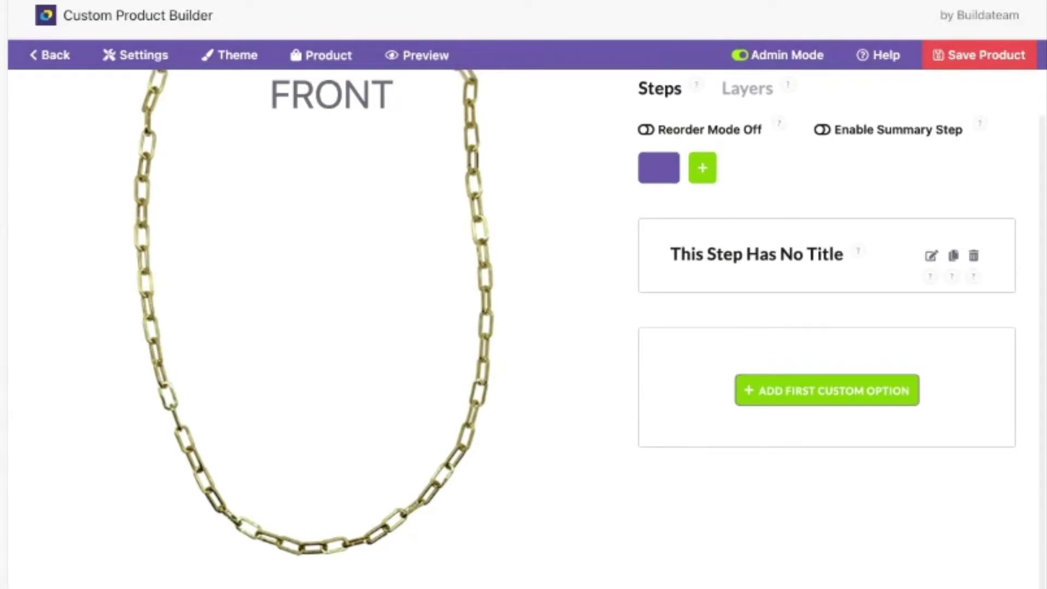
scroll(589, 328, up, 2)
scroll(589, 327, down, 1)
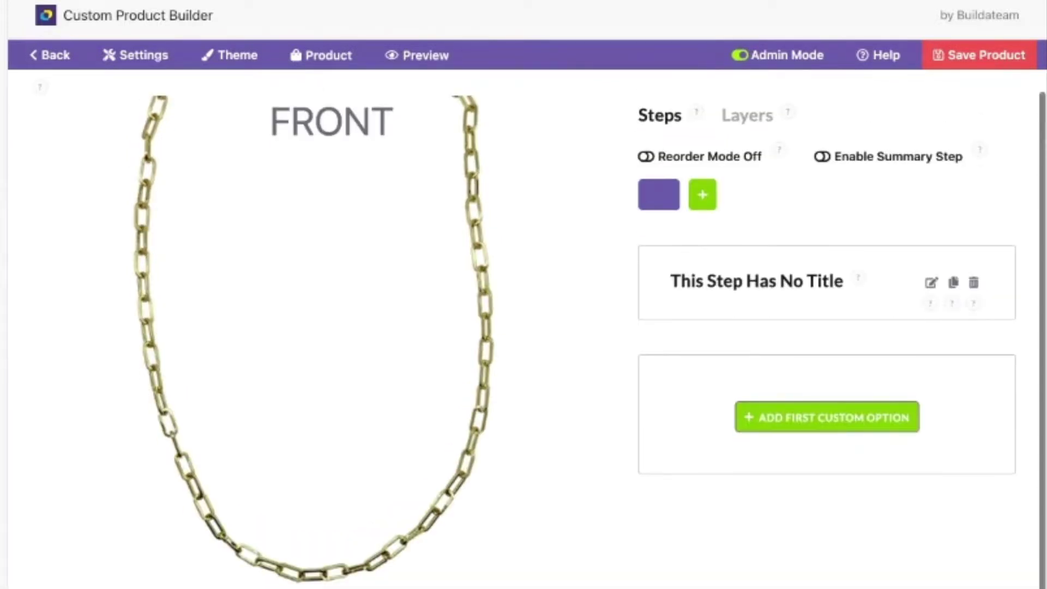
scroll(589, 327, down, 1)
scroll(589, 328, down, 1)
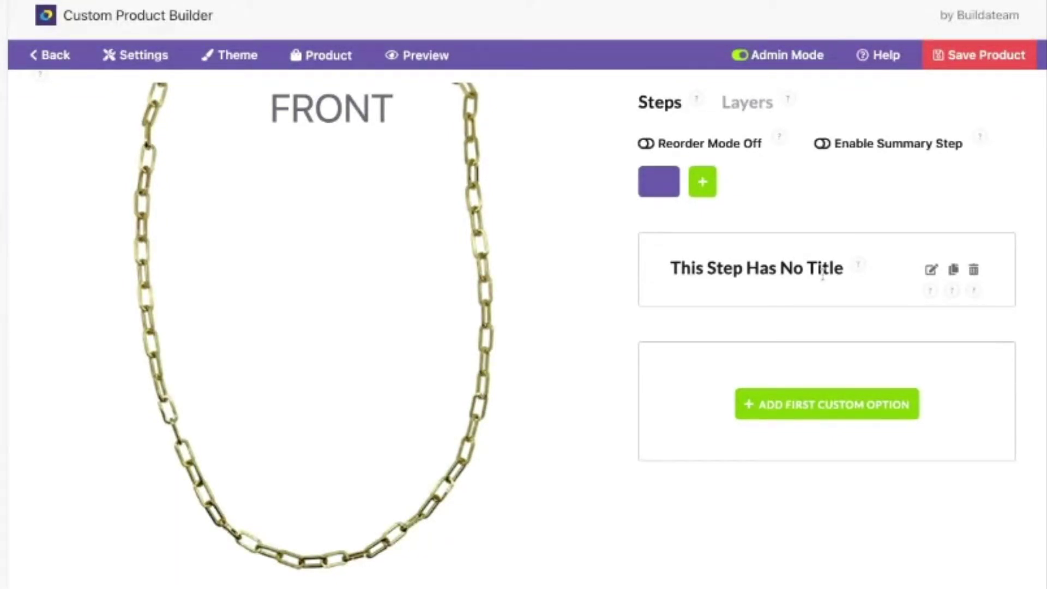
scroll(734, 276, down, 1)
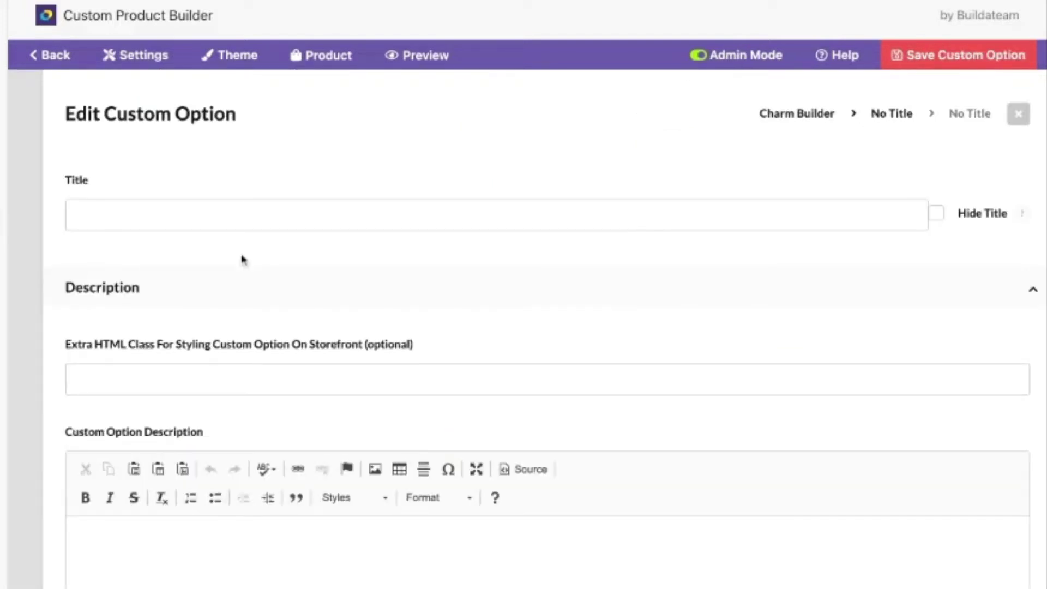
Title the option 'Select Charm' and give it the description 'Select a charm'.
click(203, 225)
text(Selec)
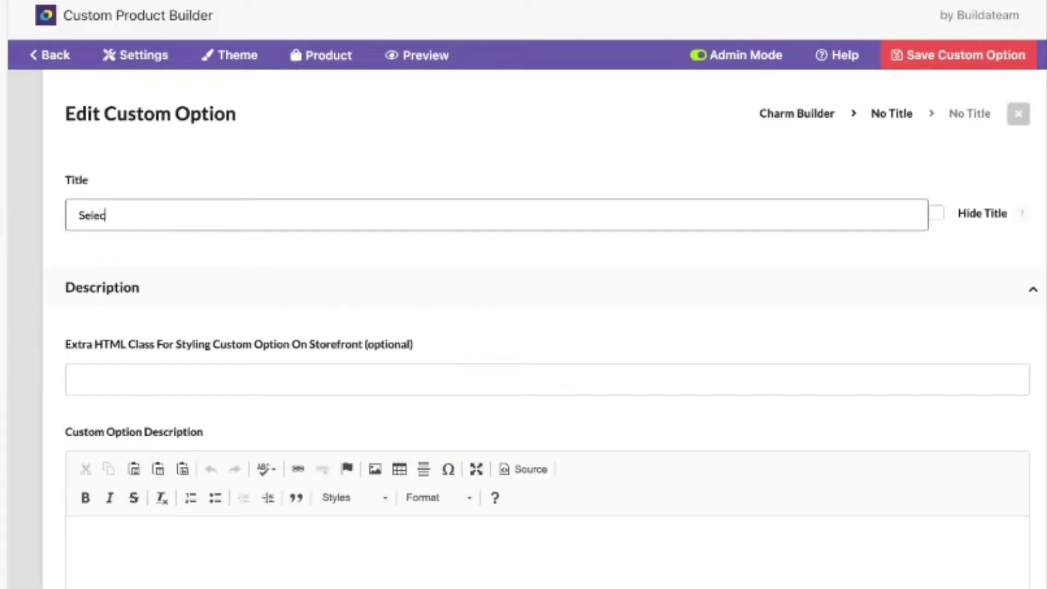
text(t Charm)
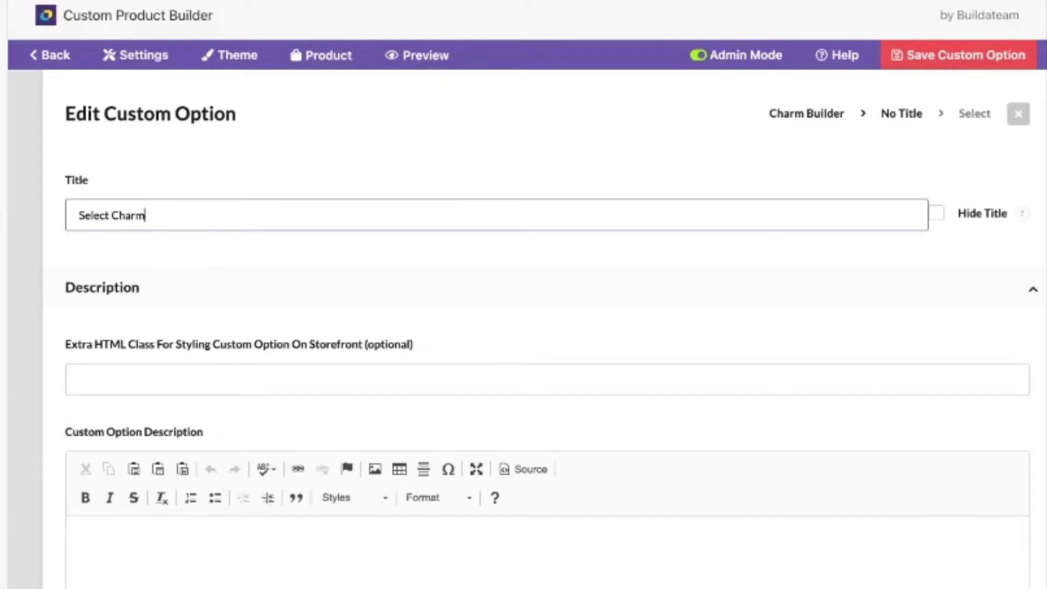
scroll(124, 218, down, 3)
click(124, 204)
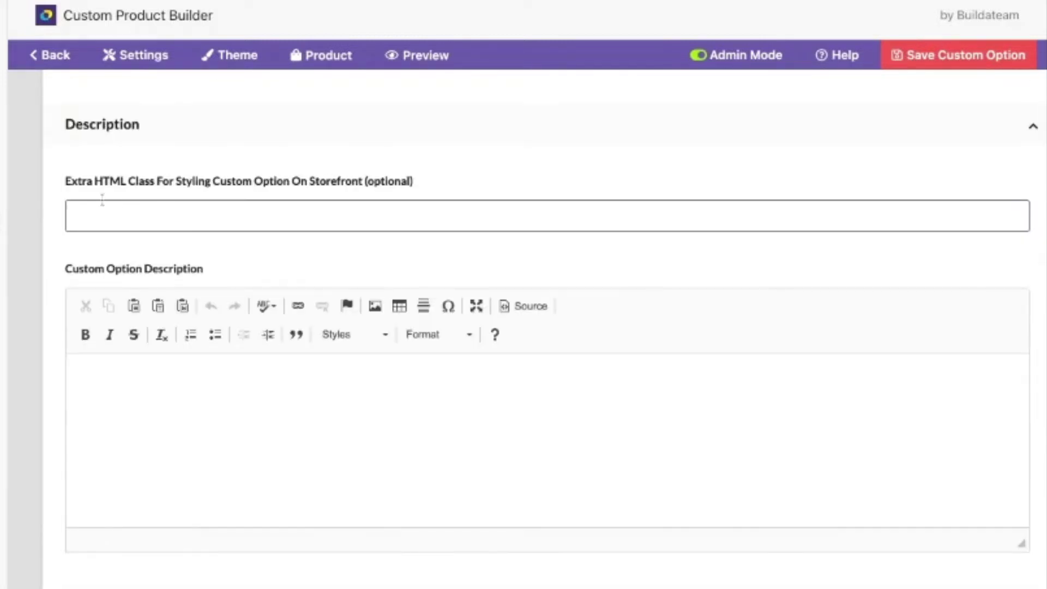
scroll(123, 298, down, 2)
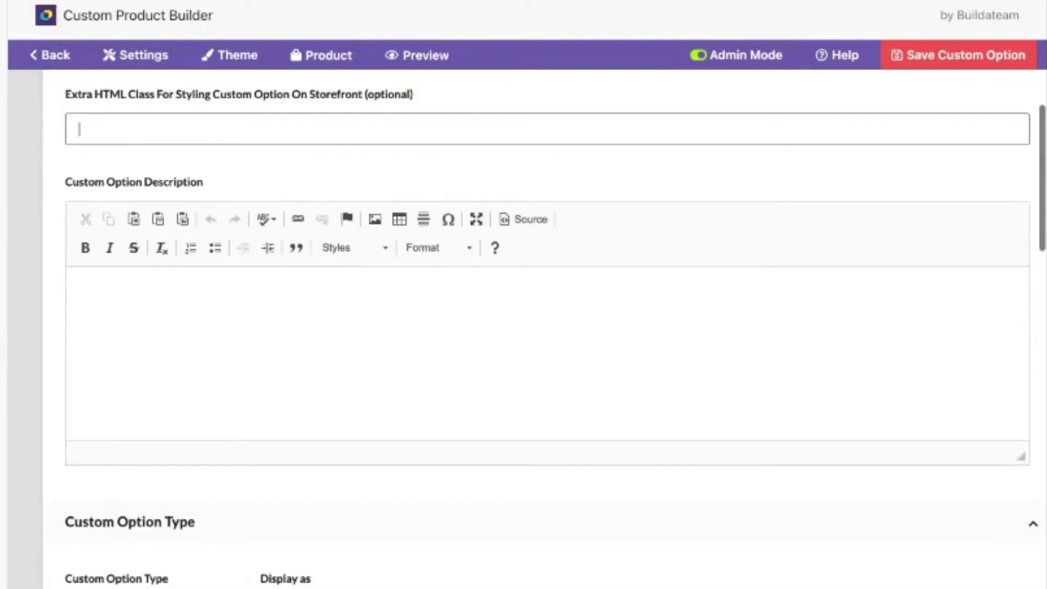
click(123, 297)
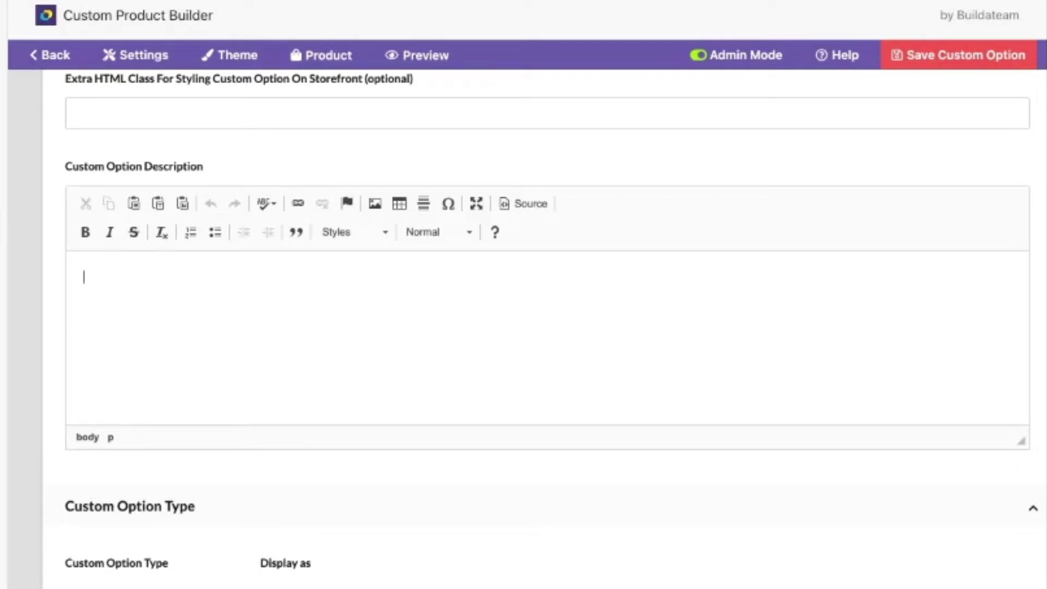
text(Select a charm)
Display the option's choices as Image Thumbnails and select the Choice 1 label.
scroll(141, 339, down, 3)
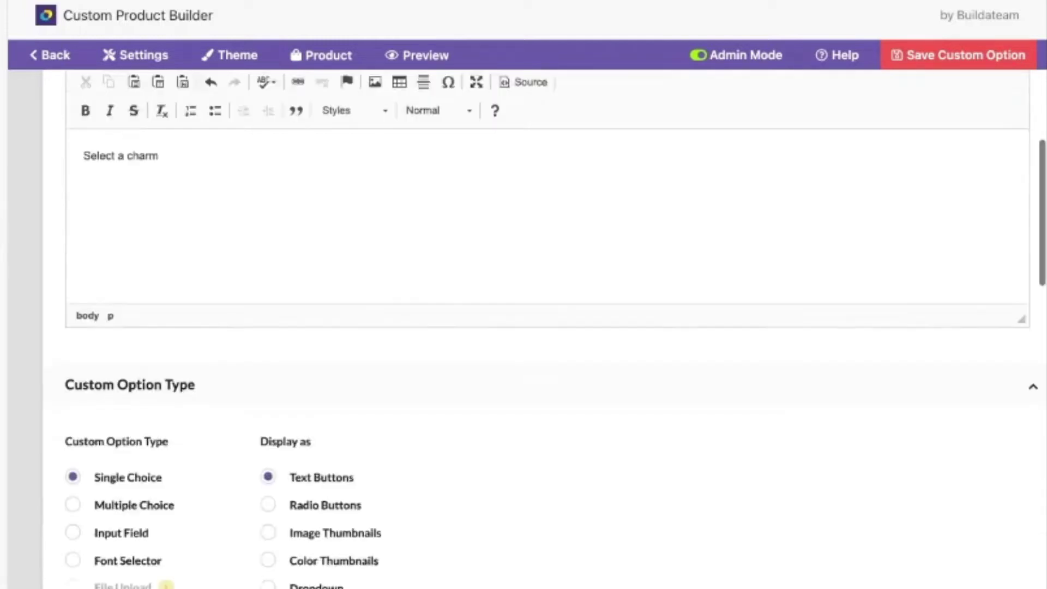
scroll(147, 360, down, 3)
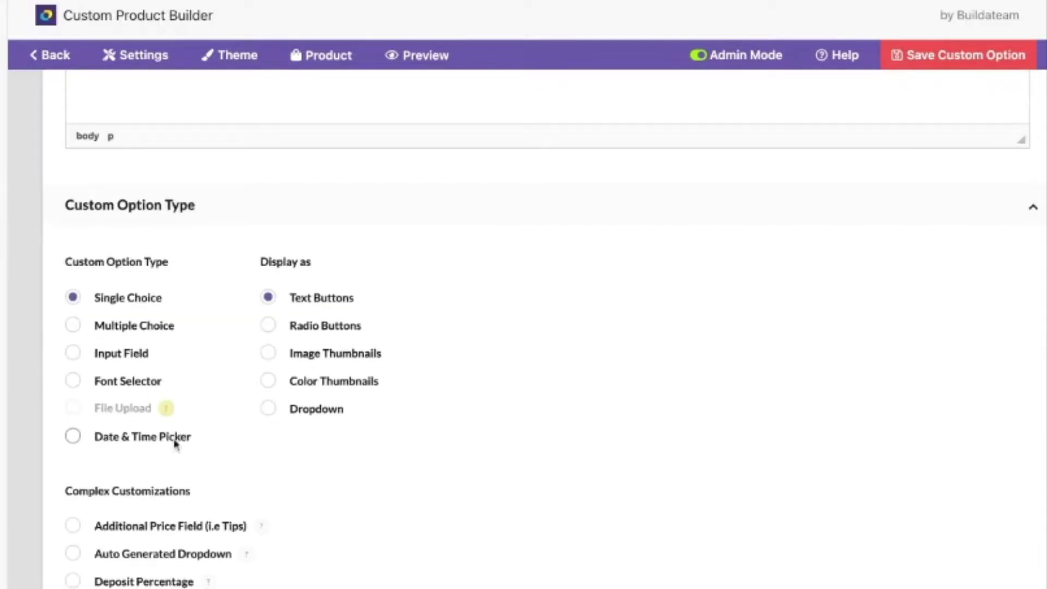
scroll(176, 443, down, 1)
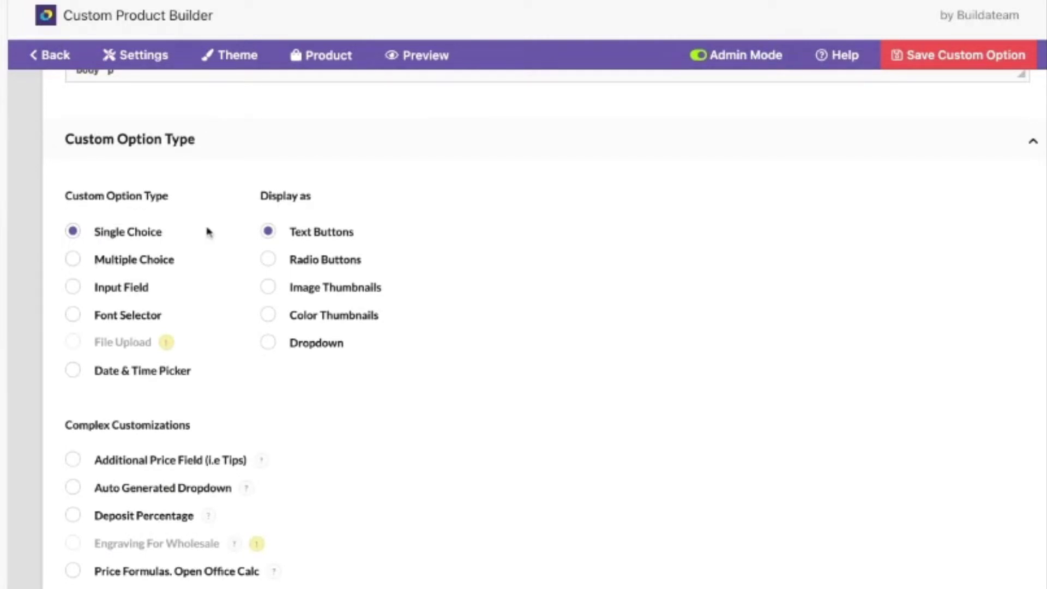
click(268, 287)
scroll(275, 293, down, 5)
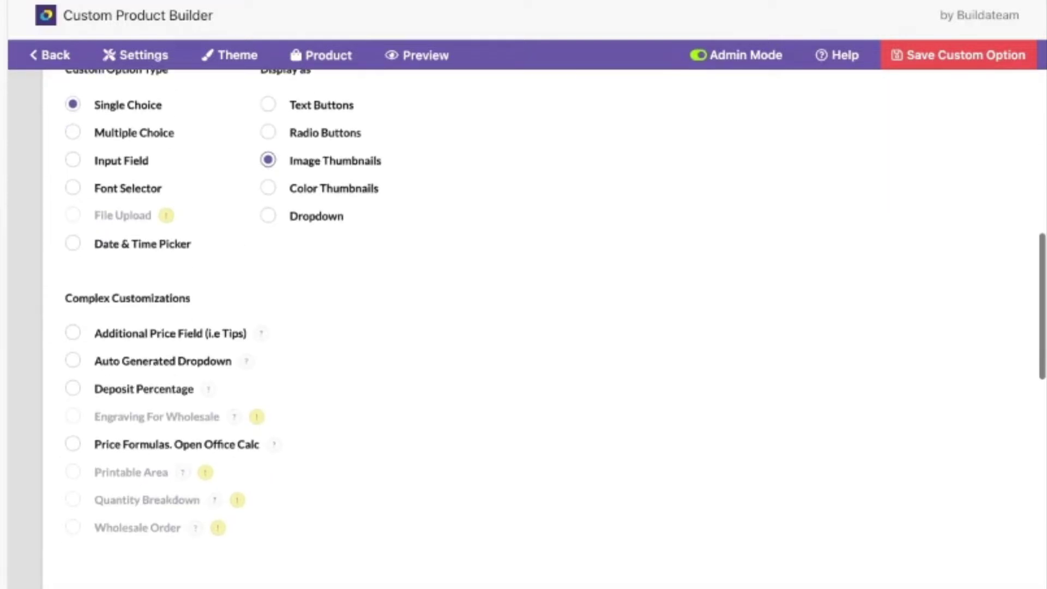
scroll(343, 392, down, 5)
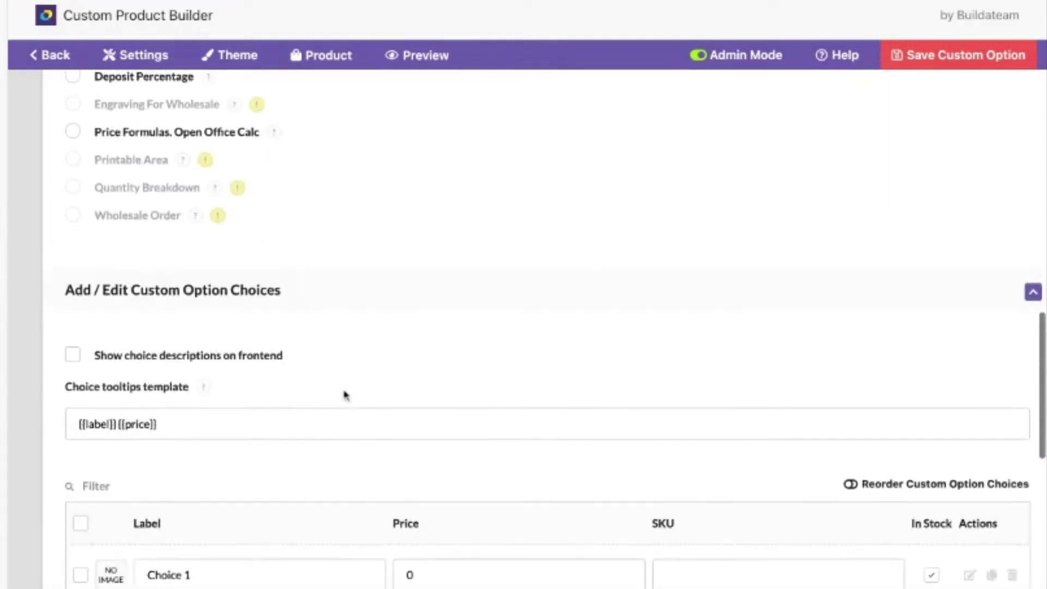
scroll(255, 404, down, 1)
click(254, 397)
Select the Choice 1 label text and return to the Photos for Custom App Builder Drive folder.
key(ctrl+a)
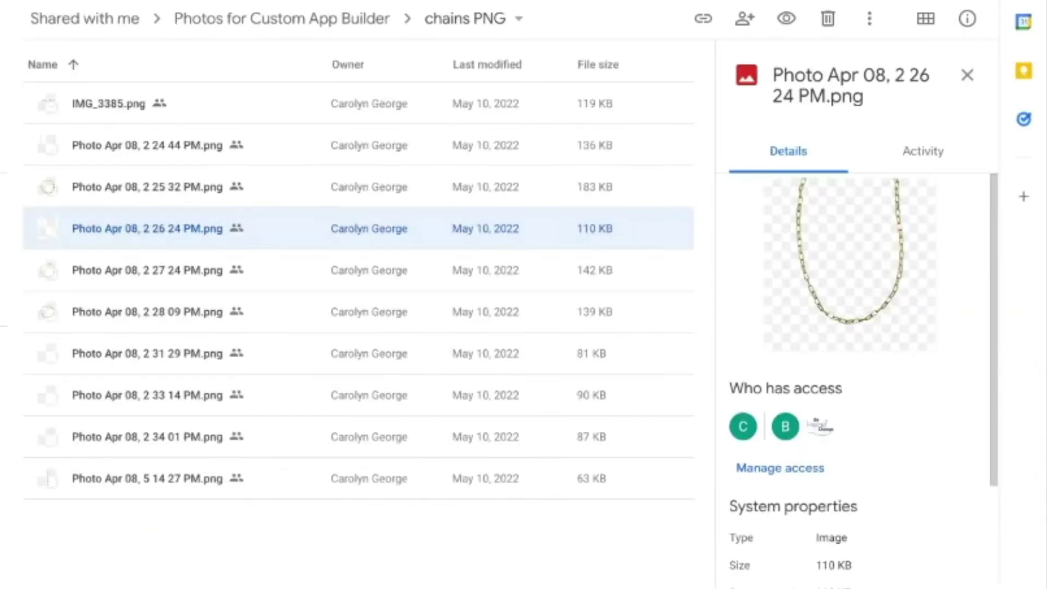
click(339, 22)
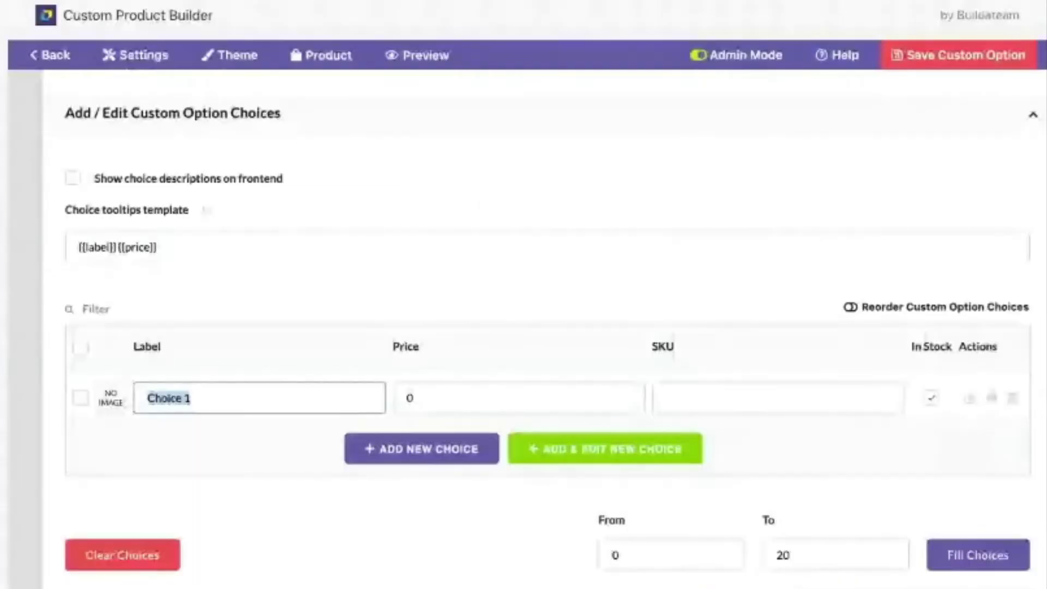
Change the option title from 'Select Charm' to 'Select Chain'.
scroll(191, 237, up, 10)
click(149, 214)
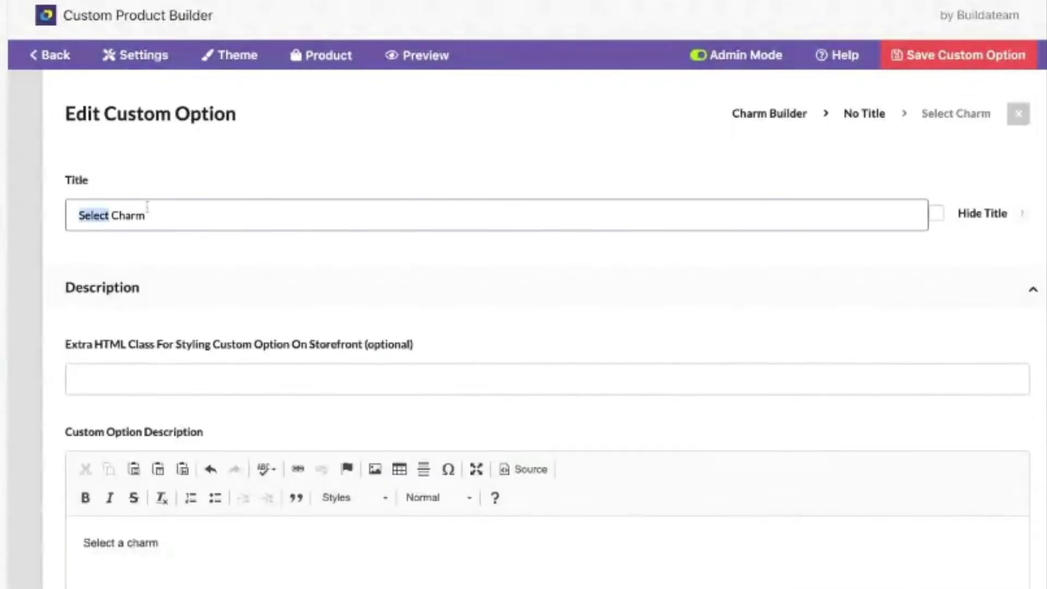
key(BackSpace)
key(BackSpace)
key(BackSpace)
key(BackSpace)
text(hain)
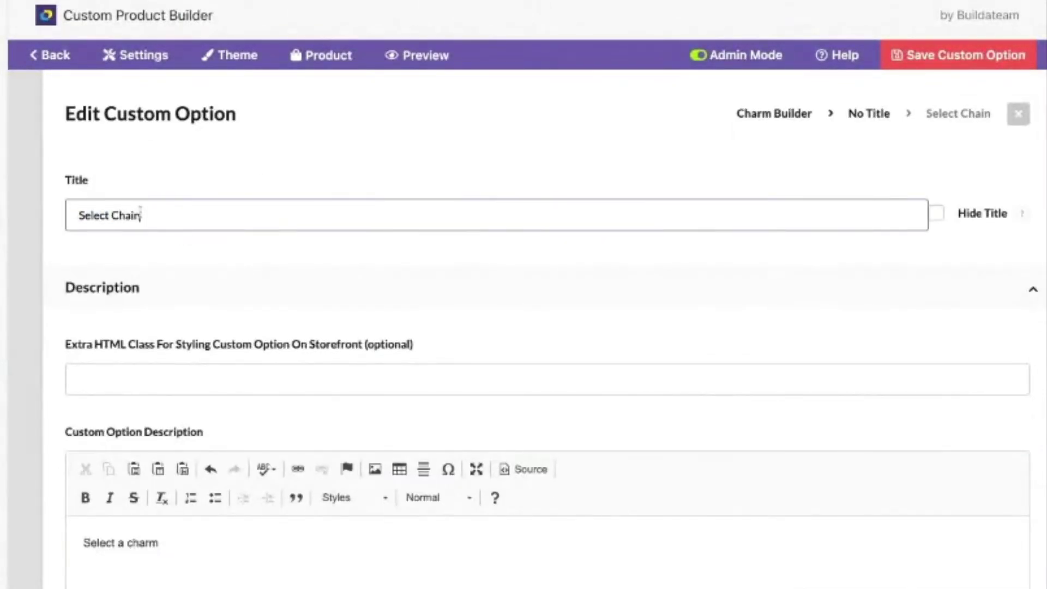
Change the description to 'Select chain' and select the Choice 1 label for renaming.
scroll(136, 277, down, 5)
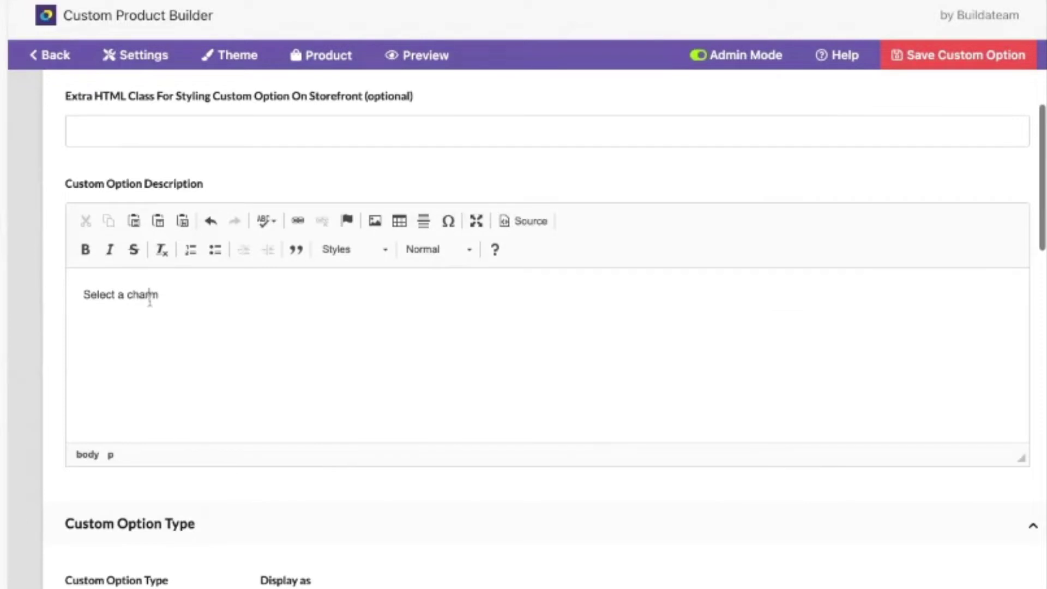
double_click(149, 298)
key(BackSpace)
key(BackSpace)
key(BackSpace)
text(chain)
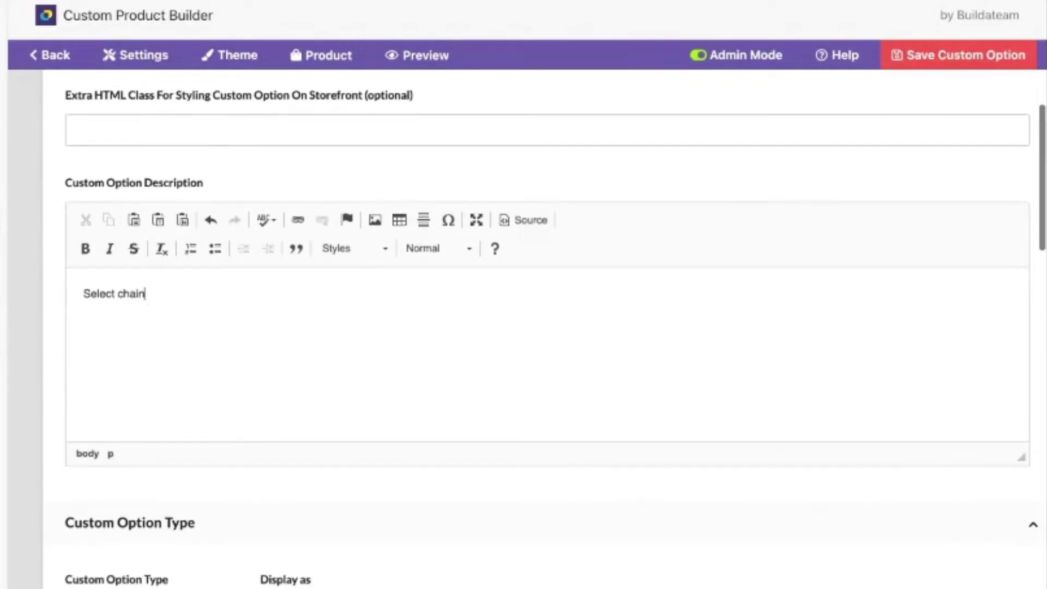
scroll(147, 297, down, 10)
scroll(140, 294, down, 8)
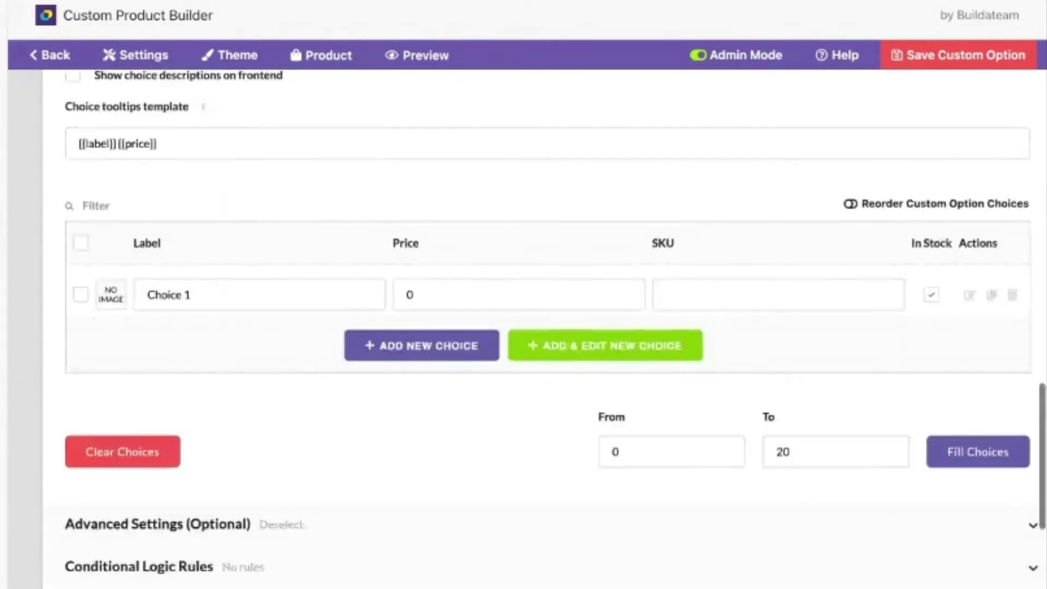
triple_click(174, 273)
Label the first choice 'Chain 1' and give it a thumbnail image.
text(Chain 1)
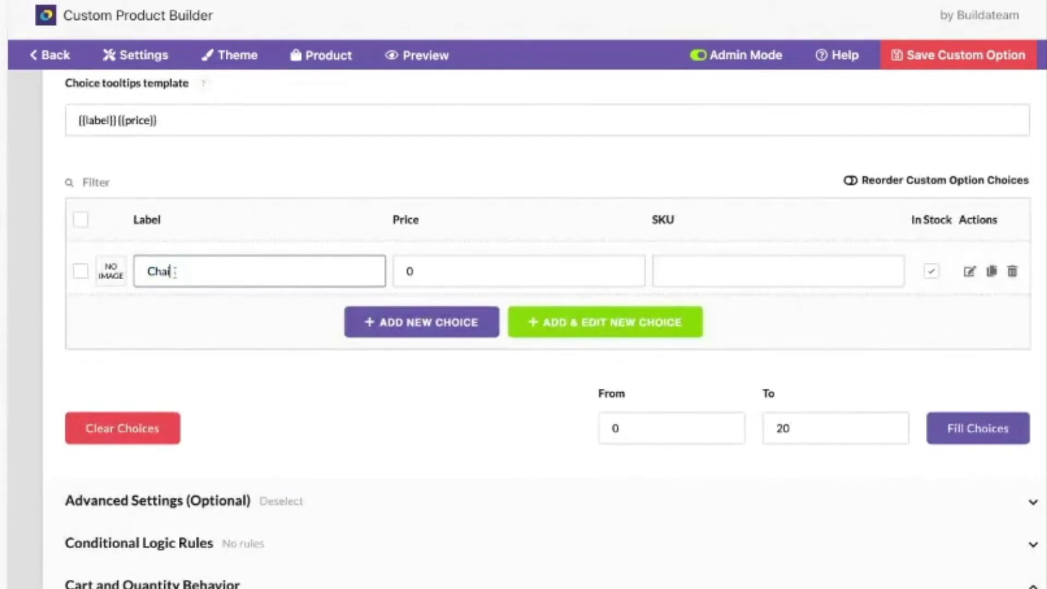
click(113, 268)
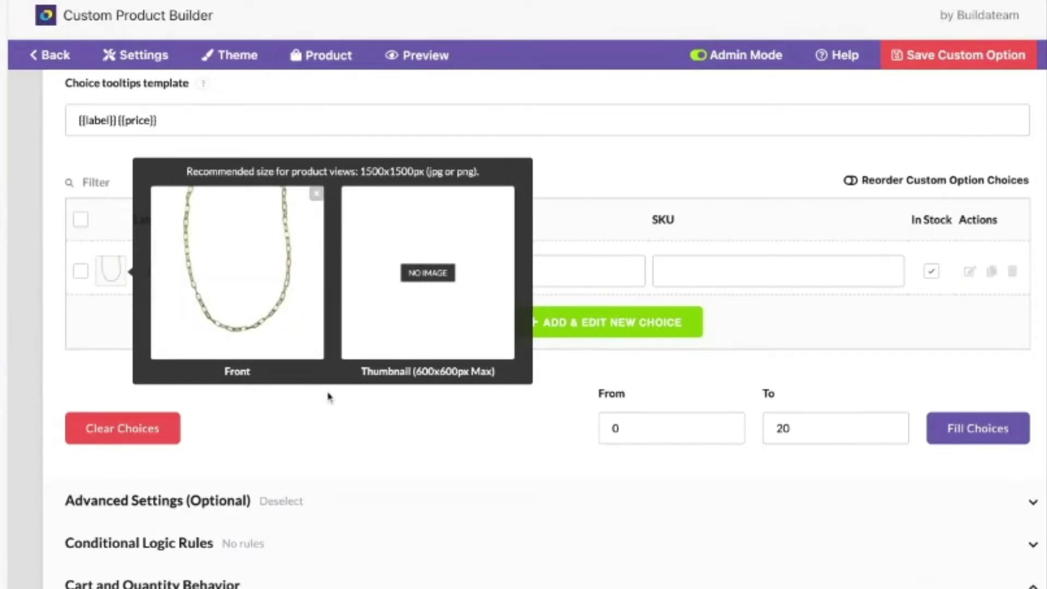
click(109, 304)
click(119, 276)
click(379, 467)
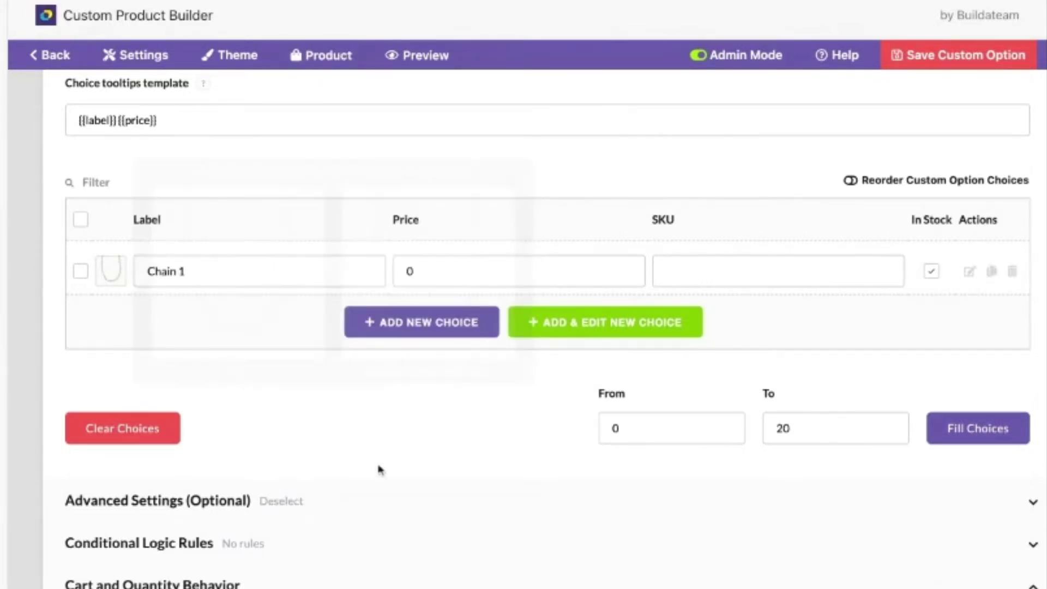
Add a second chain choice with its own front and thumbnail images.
click(414, 328)
mouse_move(117, 319)
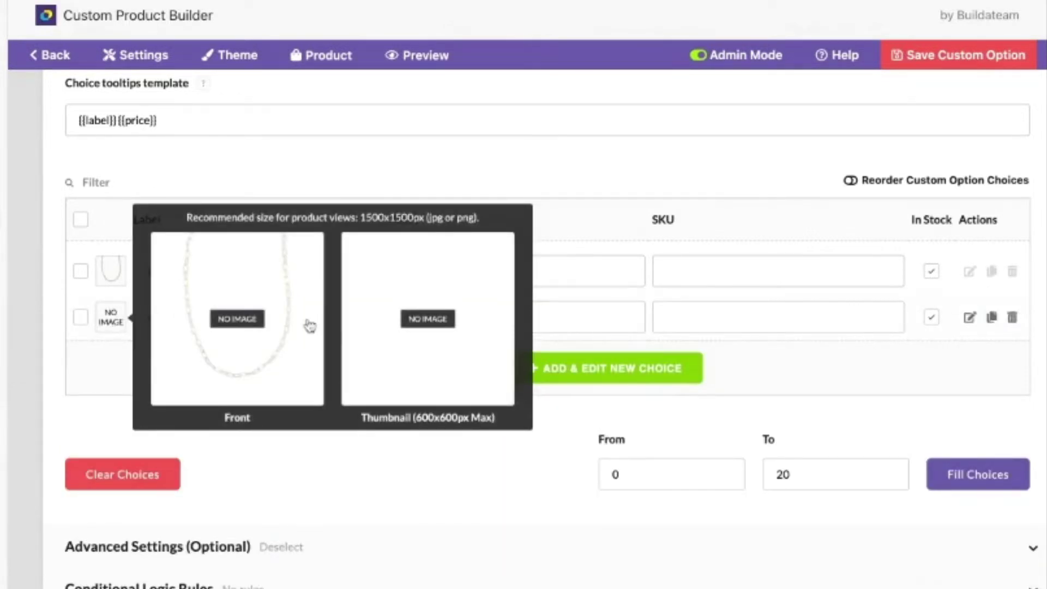
click(254, 351)
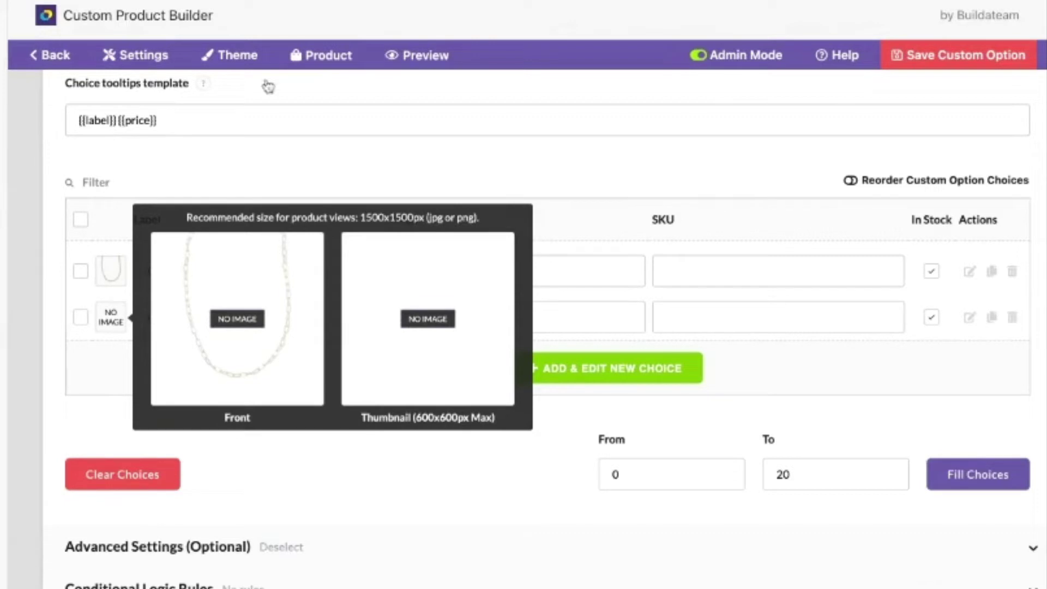
click(436, 362)
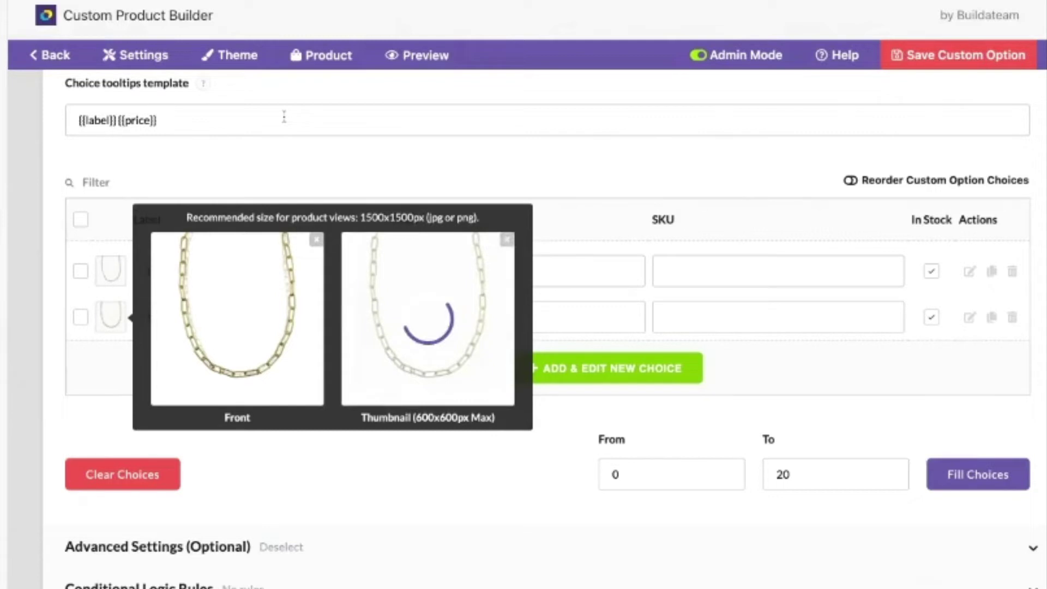
click(503, 443)
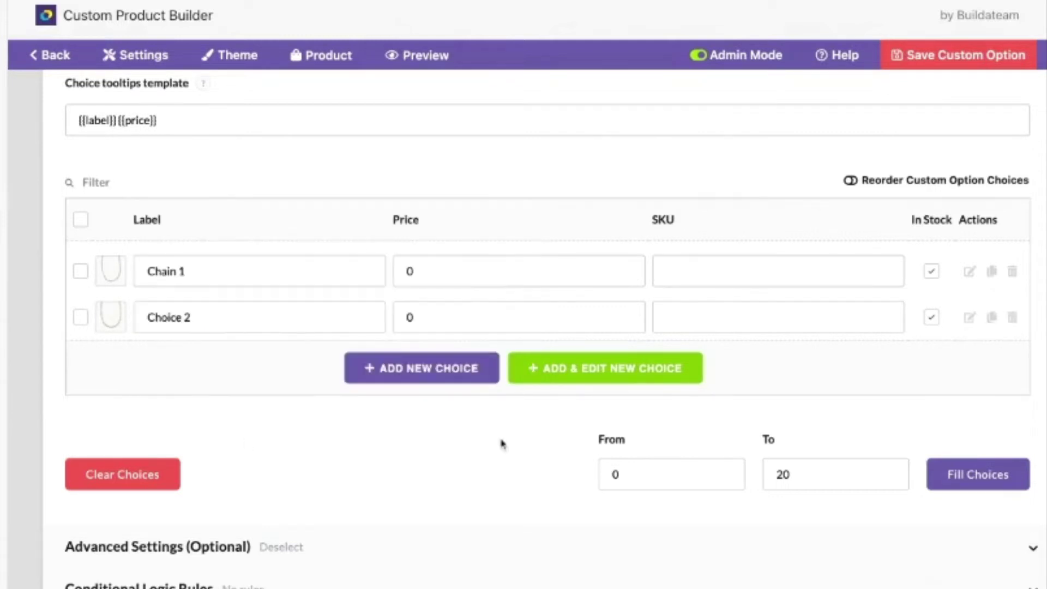
scroll(503, 444, down, 1)
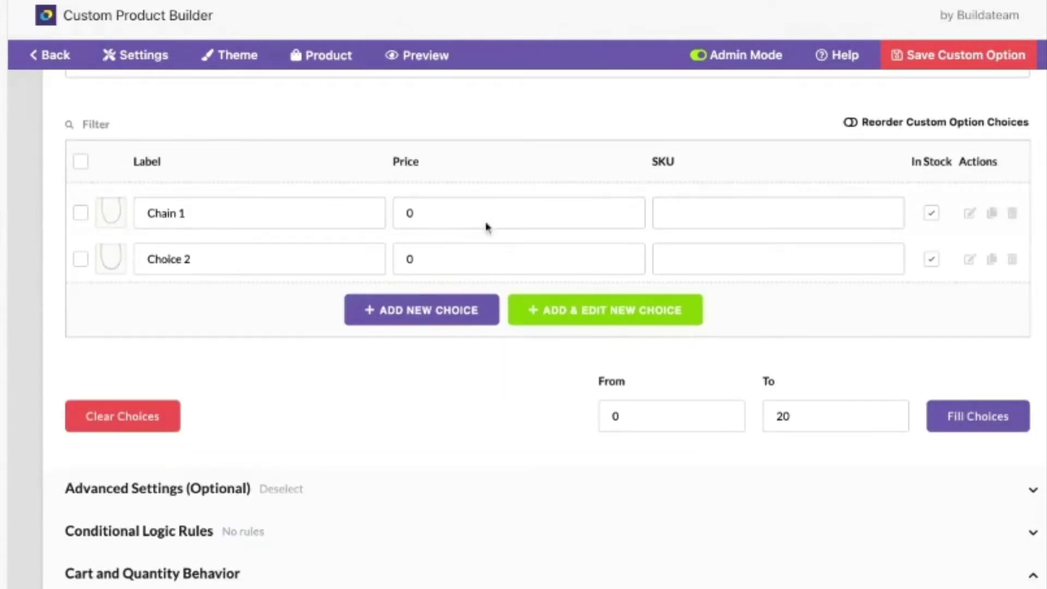
Set the first chain choice to 'Length 48' priced at 48.
click(403, 212)
double_click(406, 213)
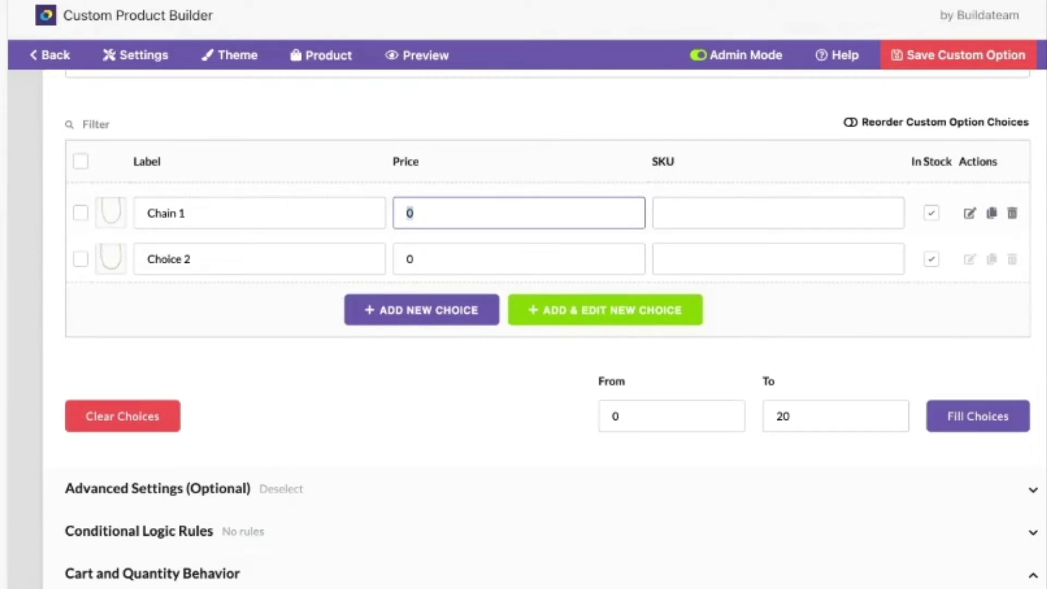
click(406, 214)
key(ctrl+a)
key(ctrl+a)
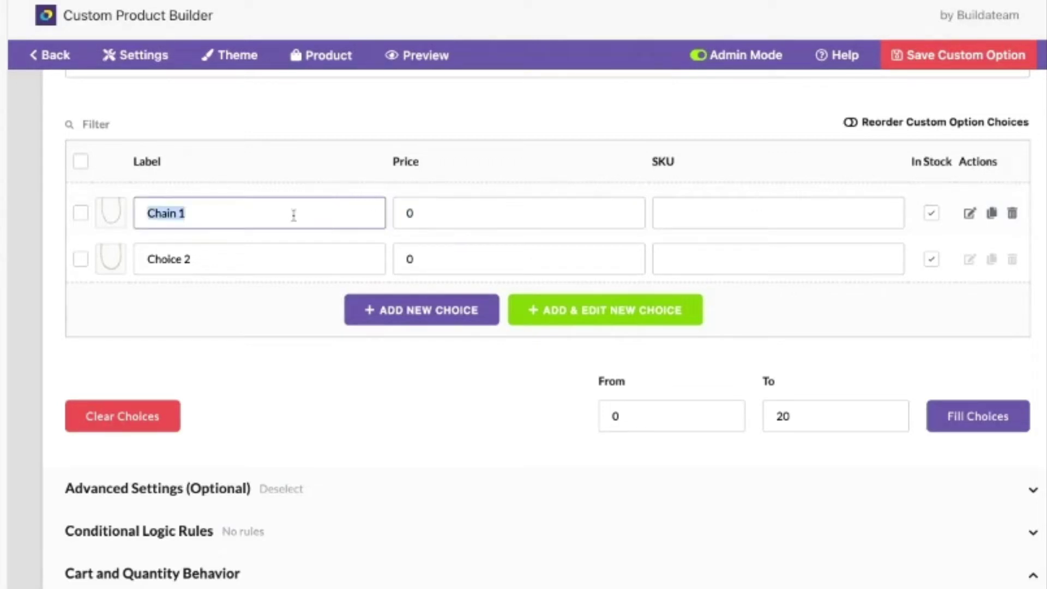
text(Length 48)
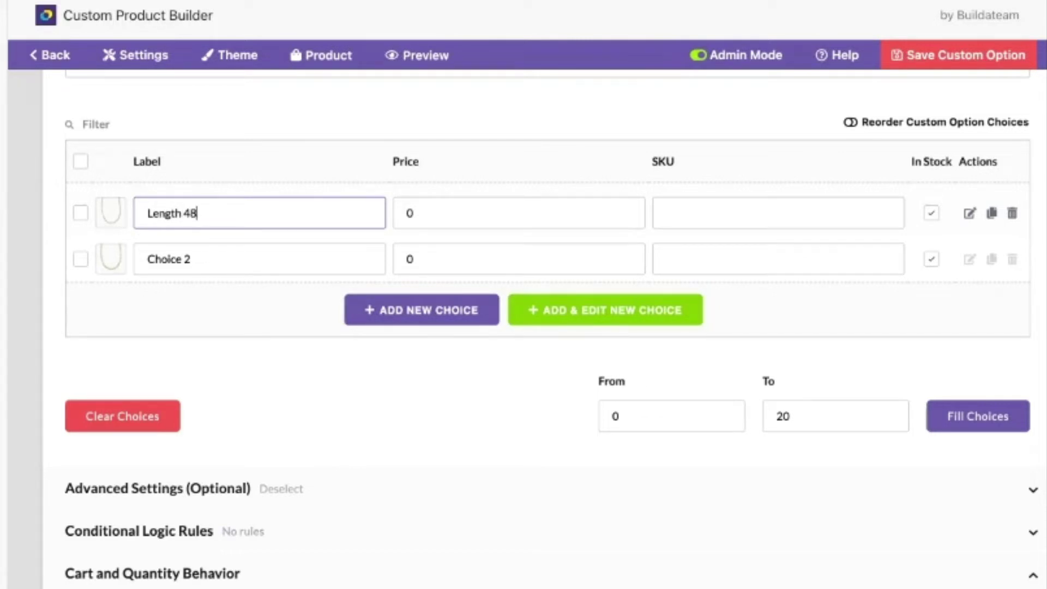
click(456, 208)
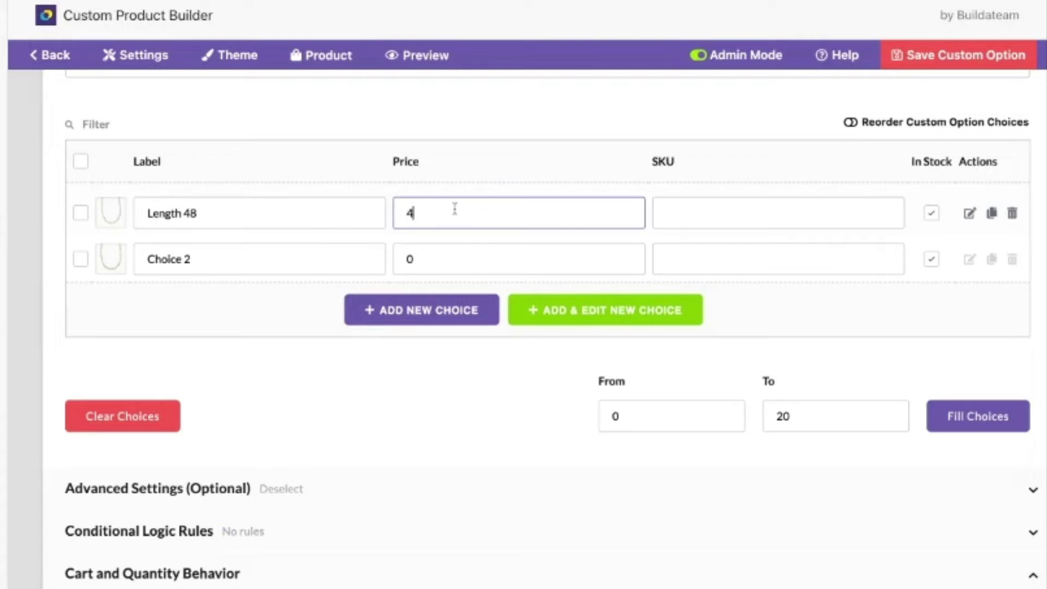
Rename the second choice 'Length 58' and price it at 58.
click(206, 264)
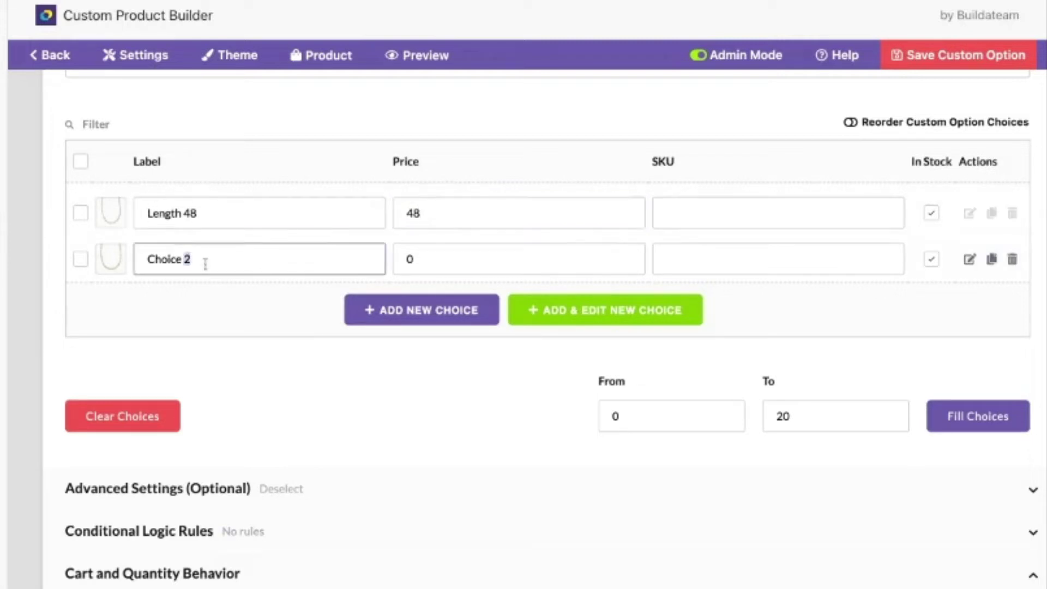
triple_click(205, 264)
text(Length 58)
key(Tab)
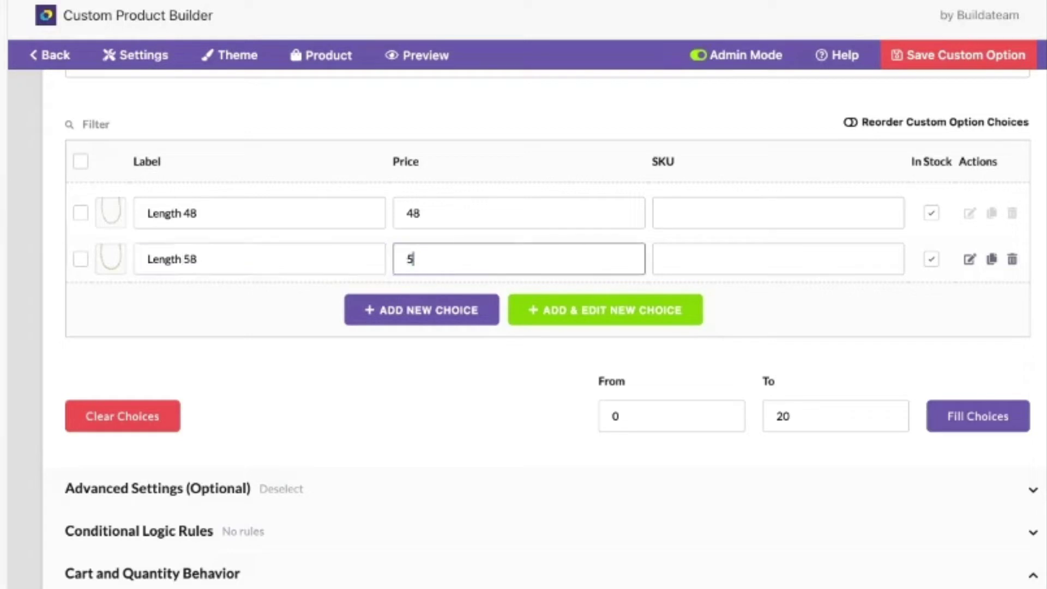
click(375, 452)
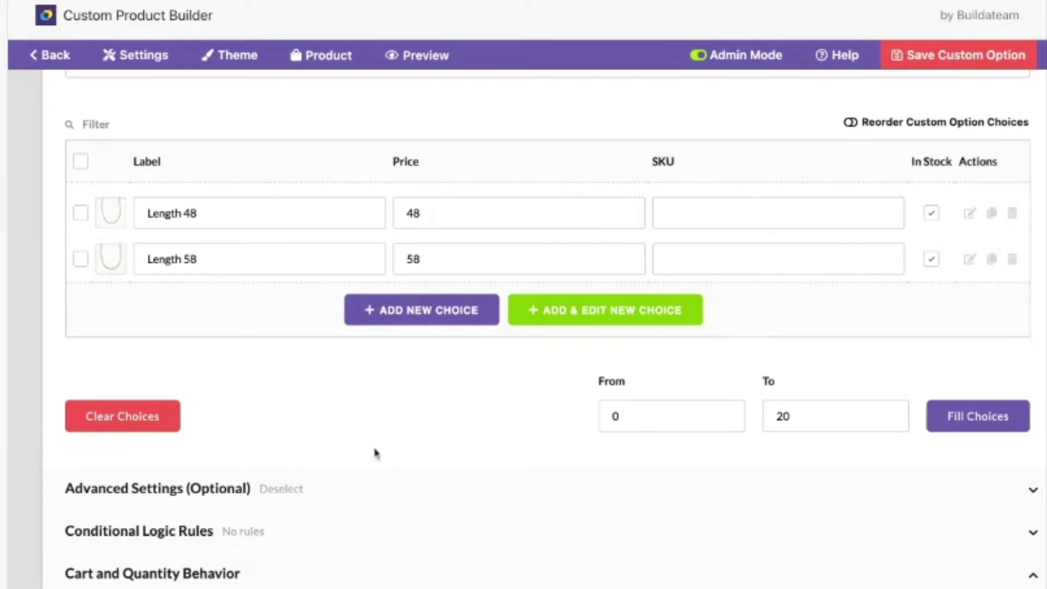
scroll(375, 452, down, 3)
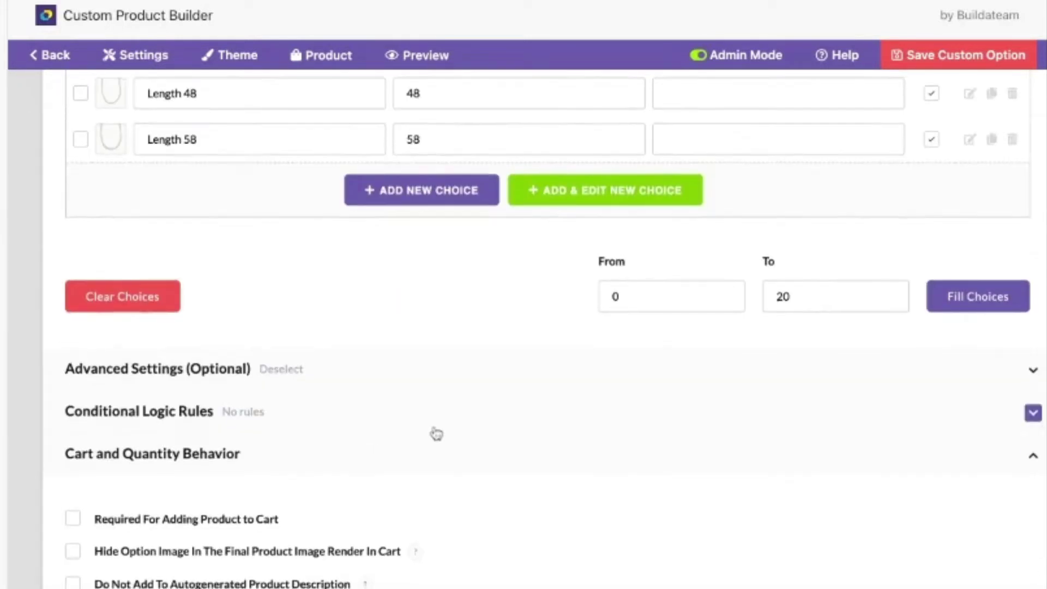
scroll(436, 434, down, 2)
scroll(313, 354, down, 2)
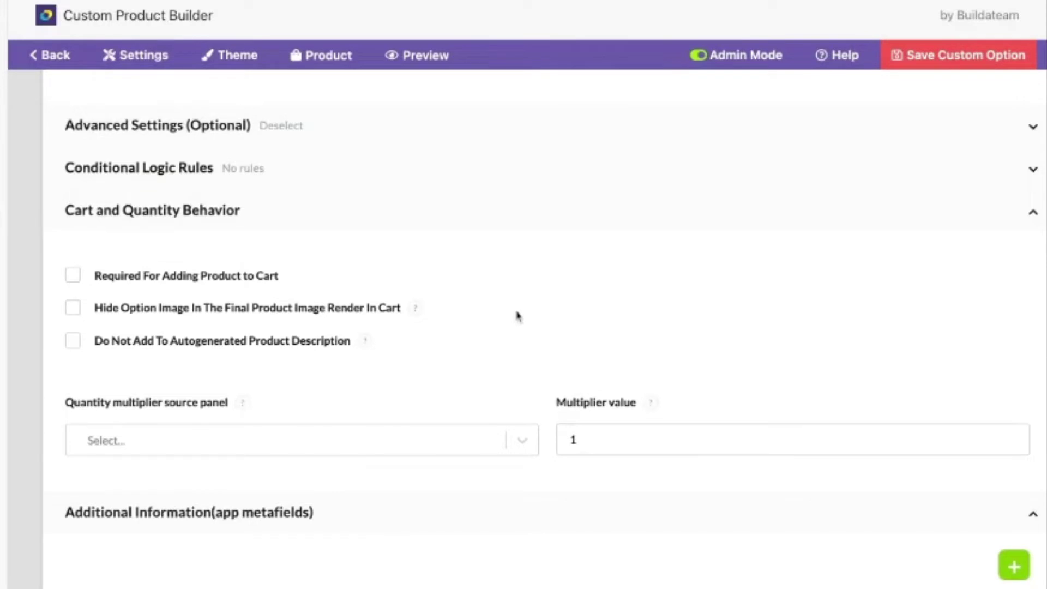
scroll(465, 204, up, 1)
scroll(465, 204, up, 9)
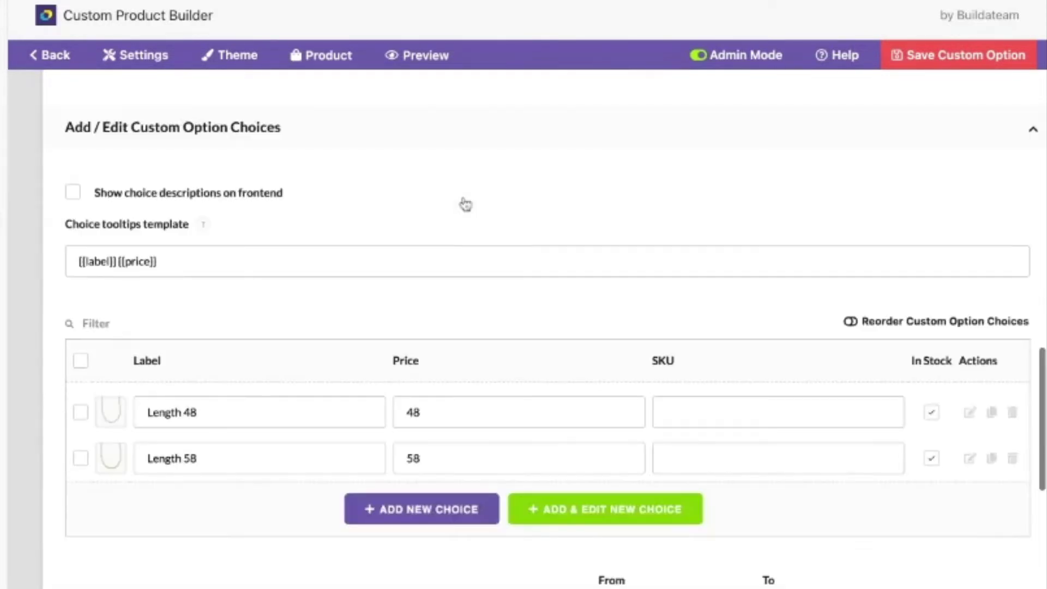
scroll(322, 348, down, 6)
scroll(992, 518, down, 4)
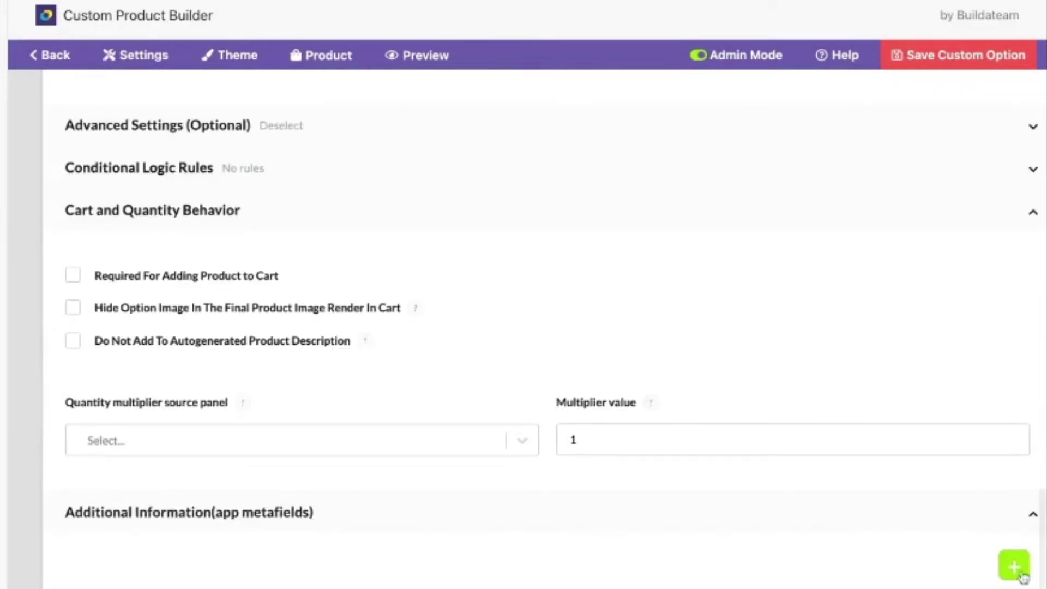
Save the chain option and add a new custom option titled 'Charms'.
click(947, 50)
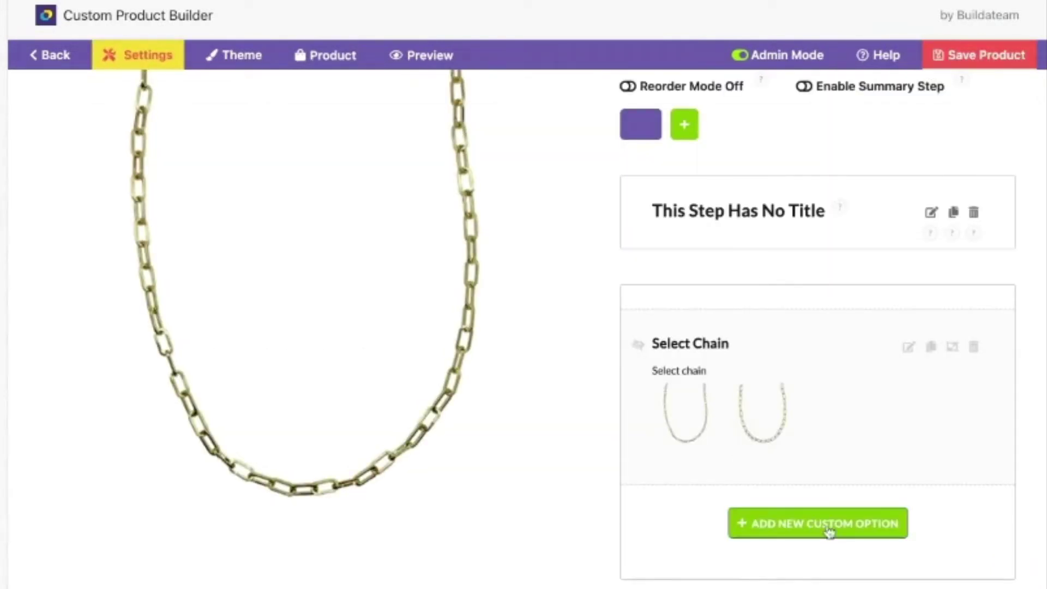
click(826, 532)
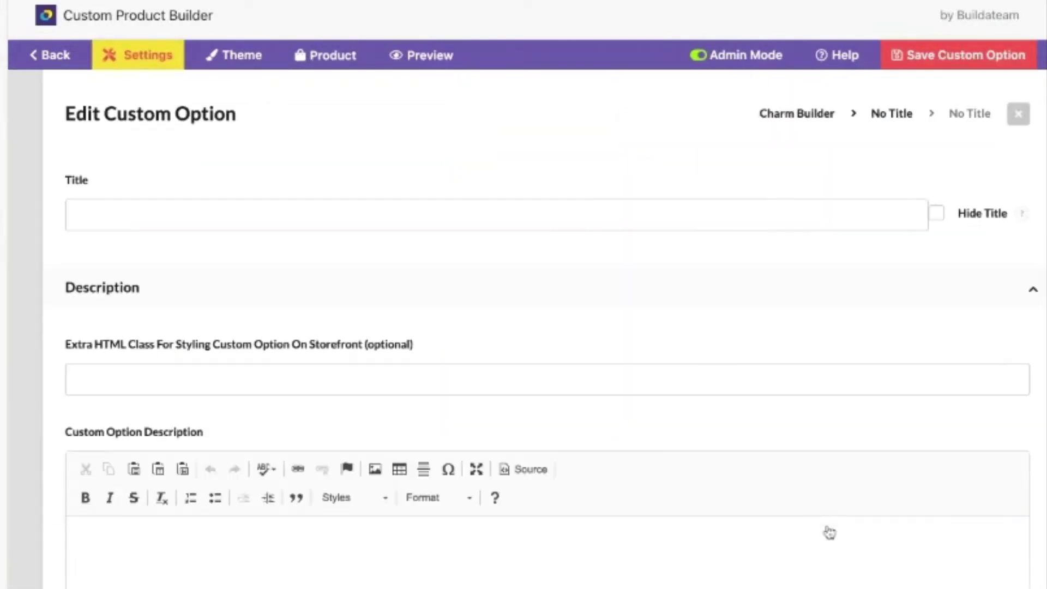
click(404, 214)
text(Charms)
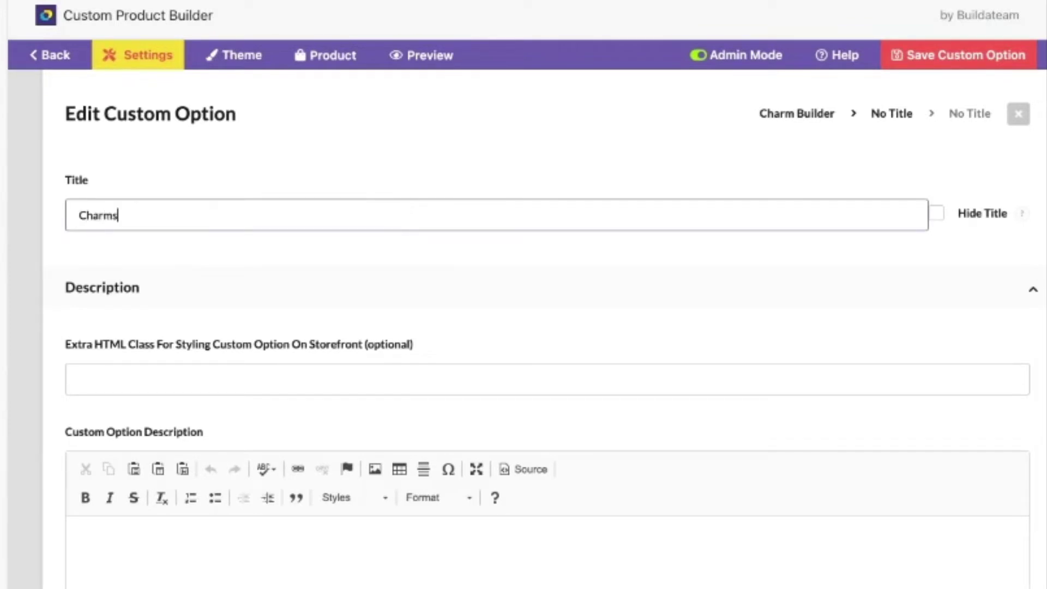
Start the Charms description 'Select a cha' and display its choices as Image Thumbnails.
scroll(149, 393, down, 2)
click(148, 419)
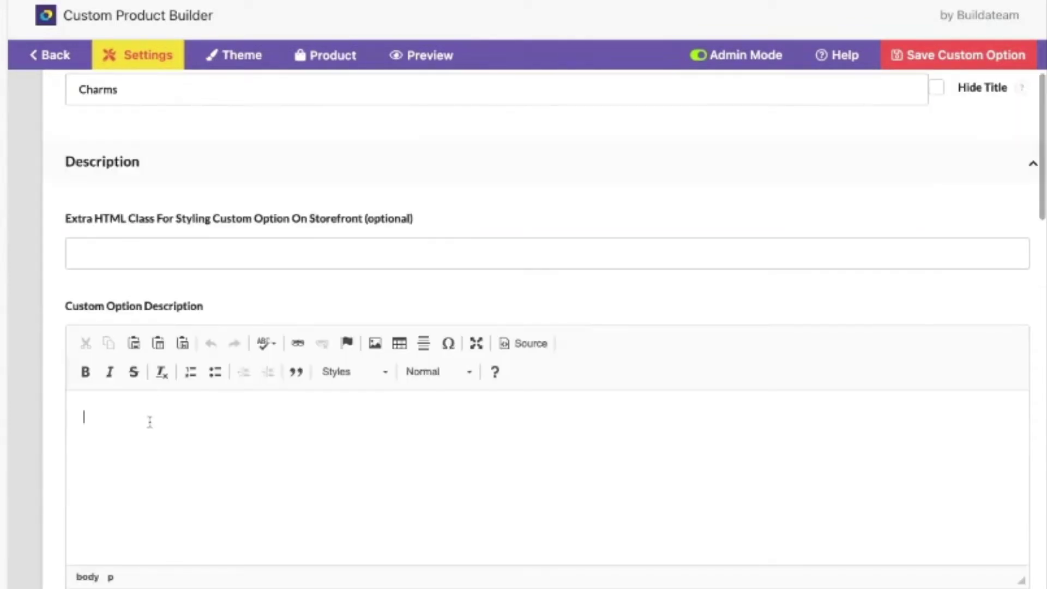
text(Select a charm)
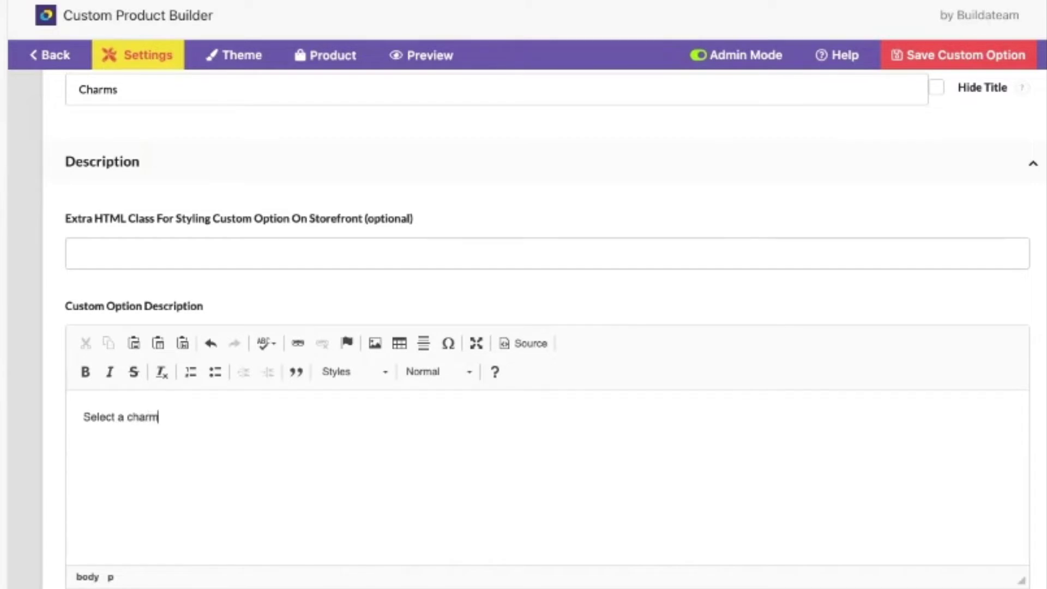
scroll(220, 434, down, 10)
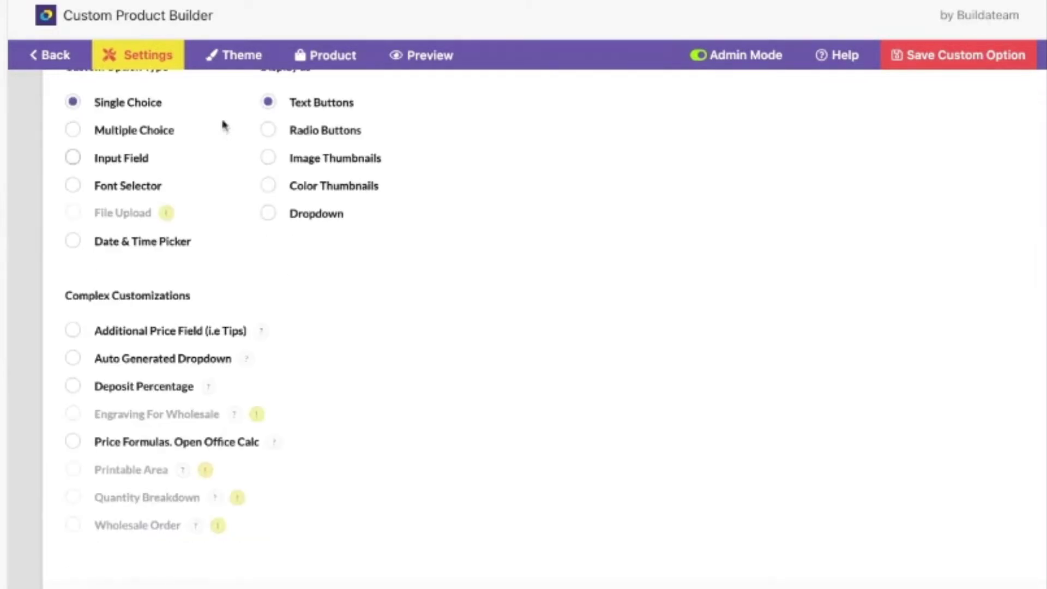
click(303, 129)
click(278, 161)
scroll(283, 169, down, 8)
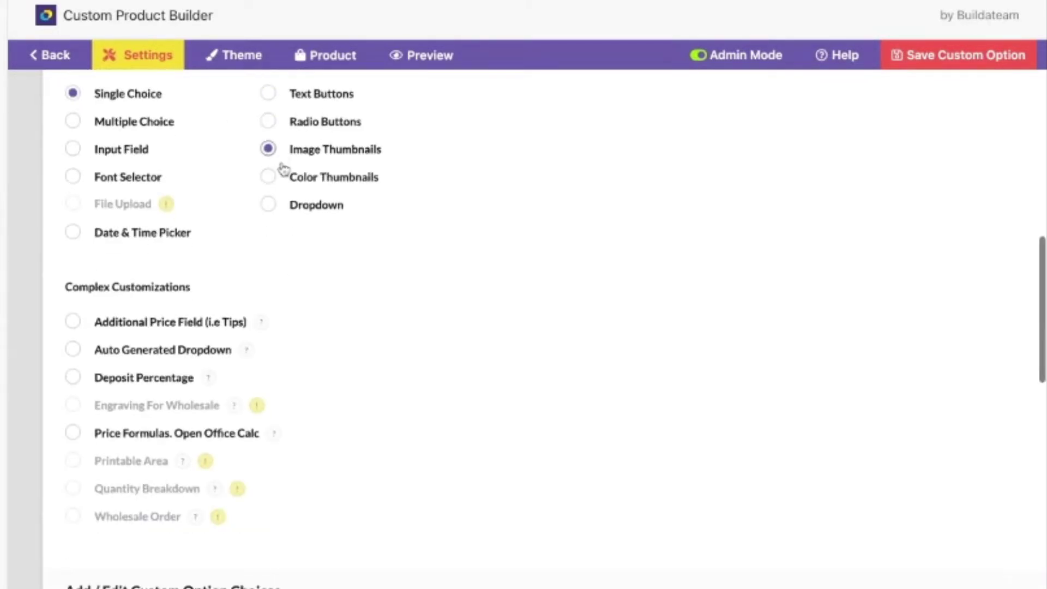
In Google Drive, preview IMG-5013.JPG in the Charm Clips folder, then return to Photos for Custom App Builder.
double_click(211, 360)
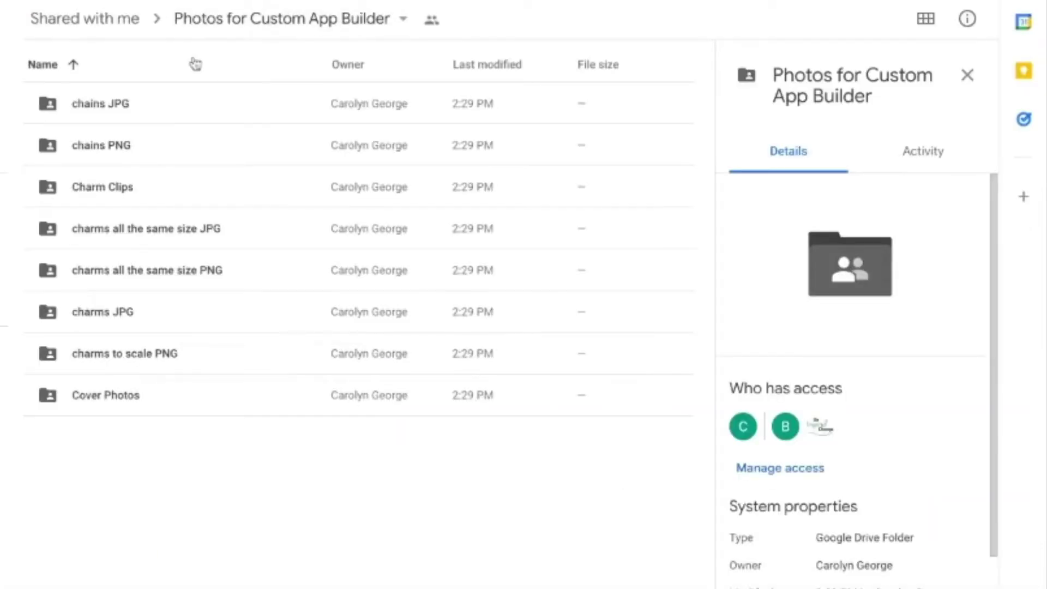
double_click(103, 195)
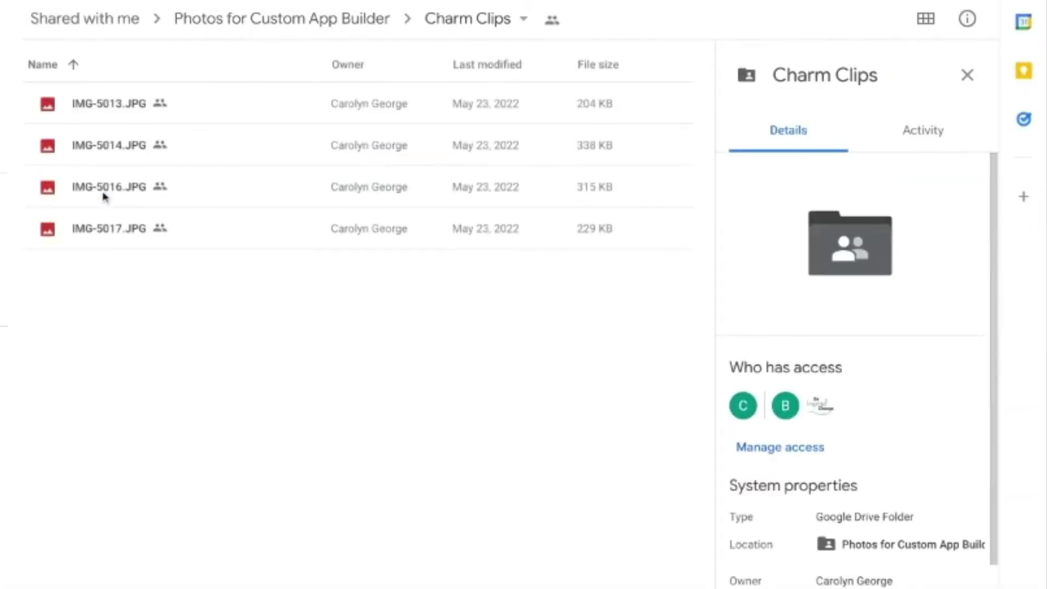
double_click(109, 105)
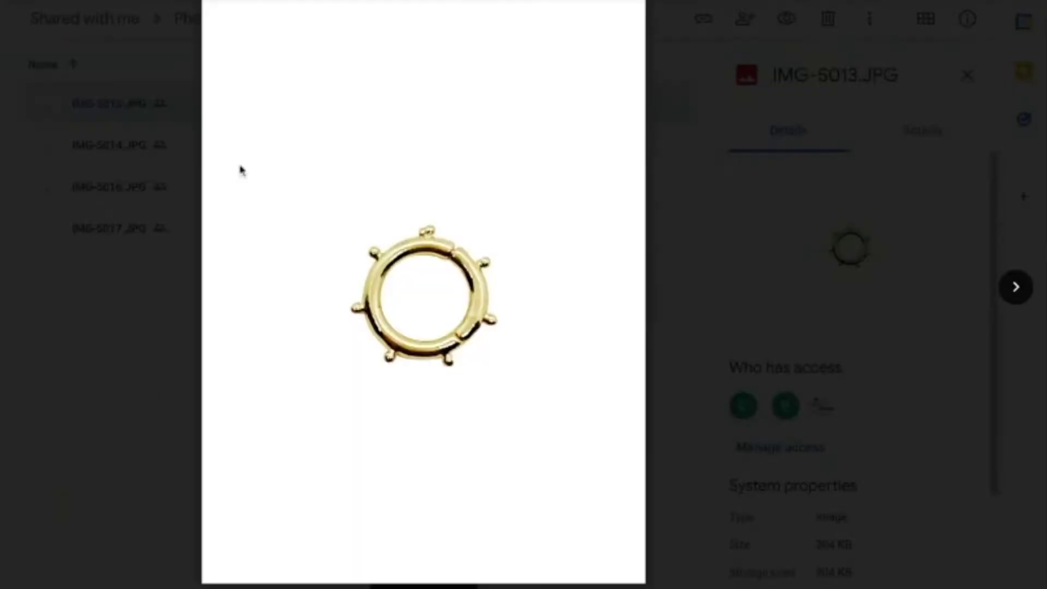
key(Escape)
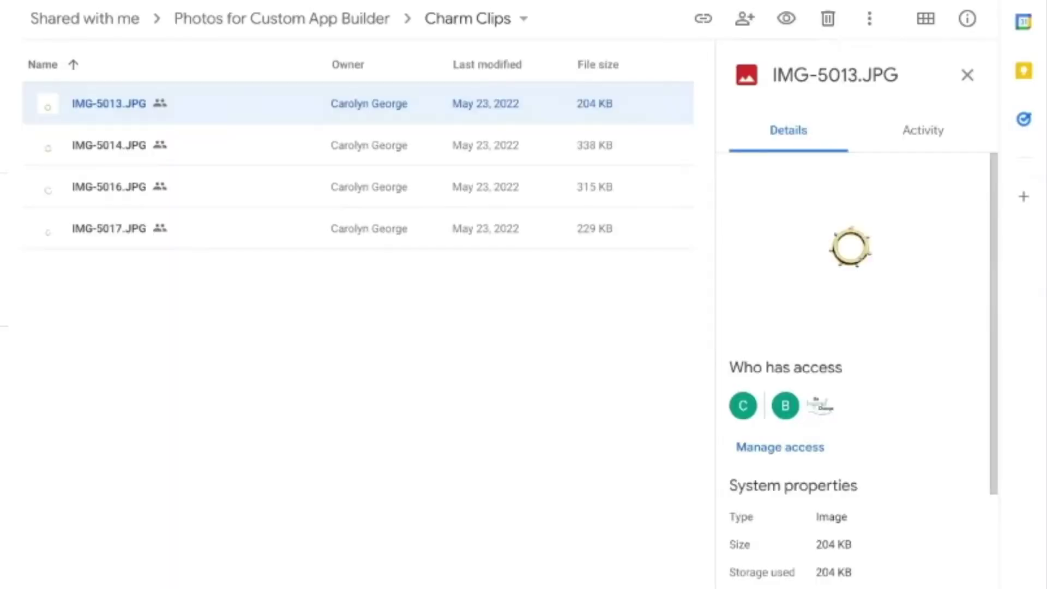
click(468, 19)
click(394, 23)
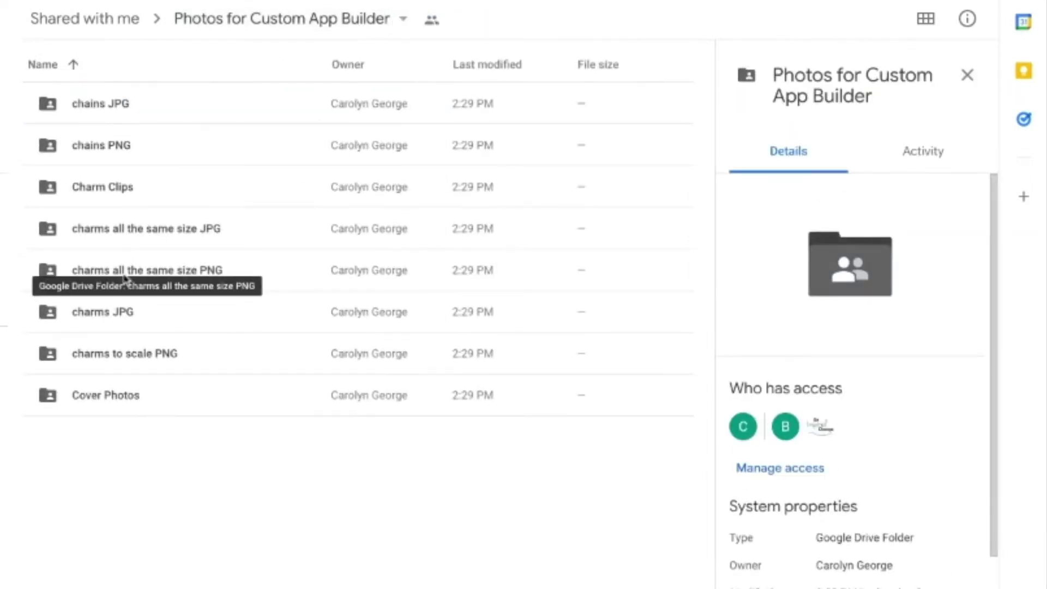
Open the medium folder inside charms to scale PNG and preview the first charm image.
click(125, 275)
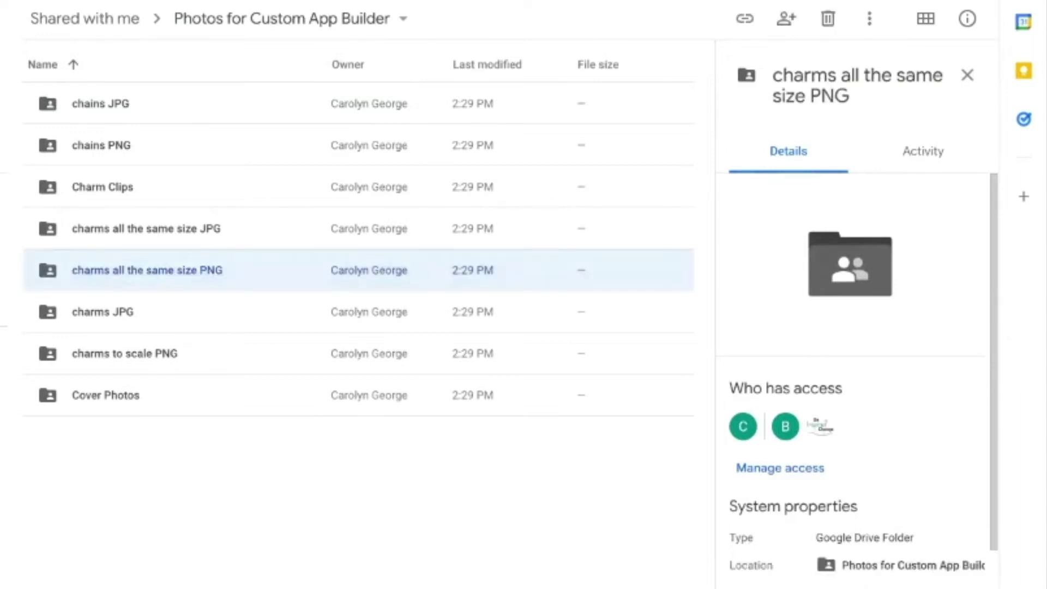
double_click(131, 369)
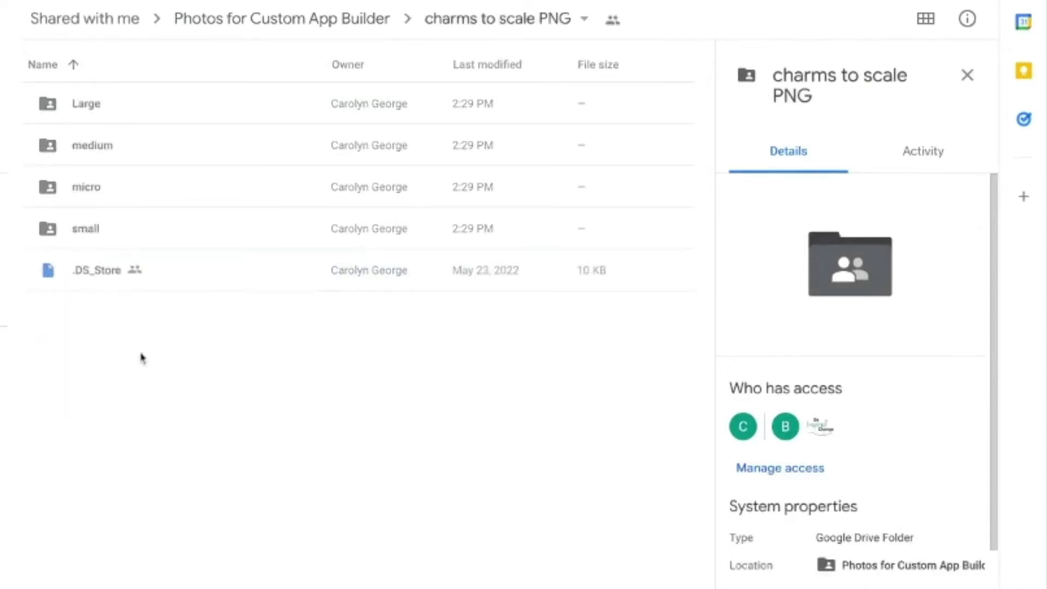
double_click(110, 148)
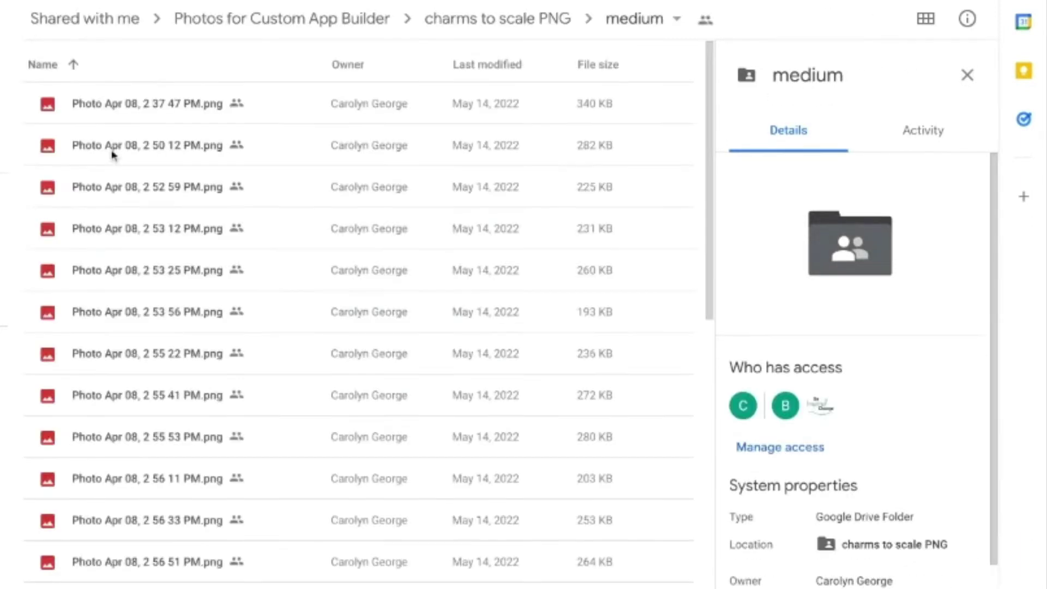
double_click(146, 103)
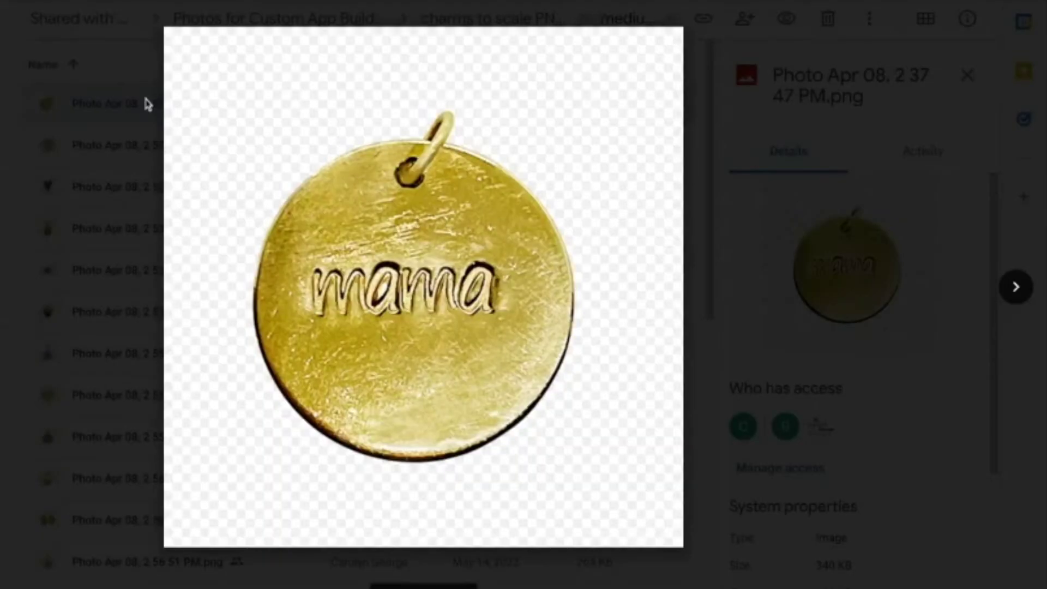
click(461, 271)
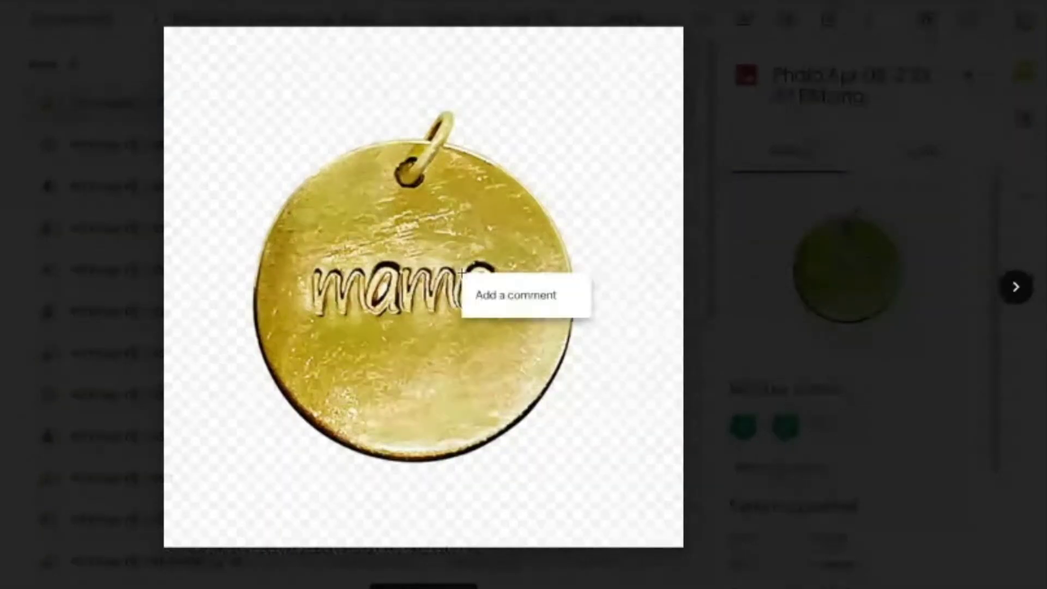
click(919, 102)
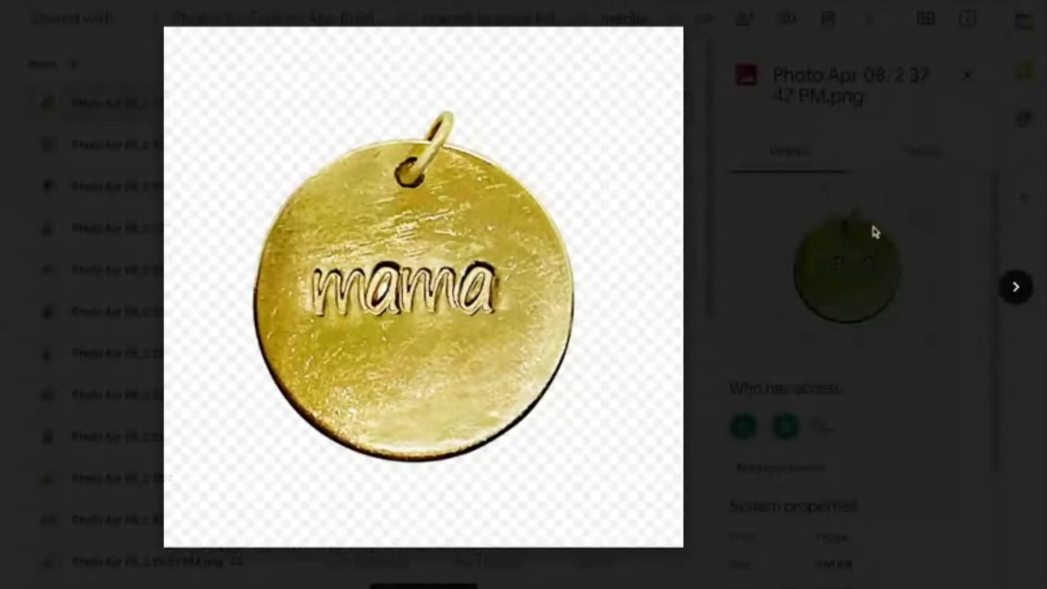
key(Escape)
Download the mama, green heart and striped heart charm images, then return to charms to scale PNG.
right_click(138, 104)
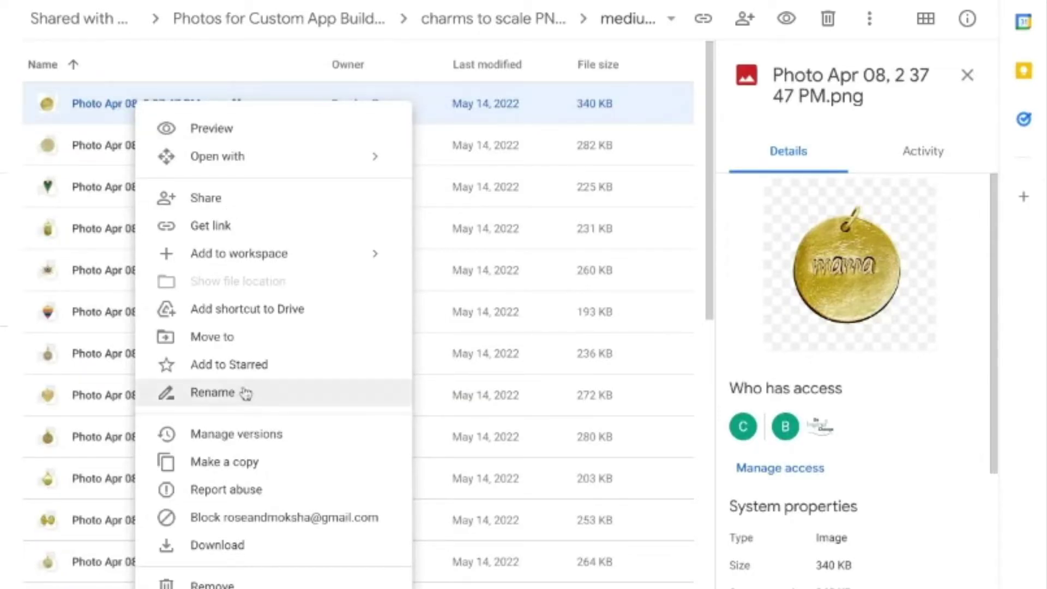
click(232, 548)
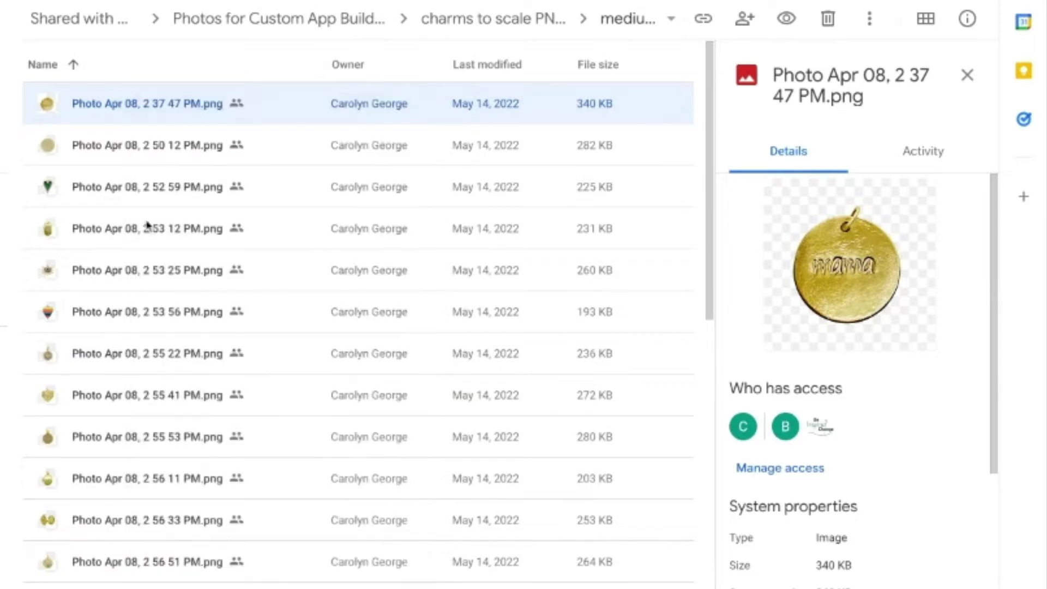
right_click(135, 198)
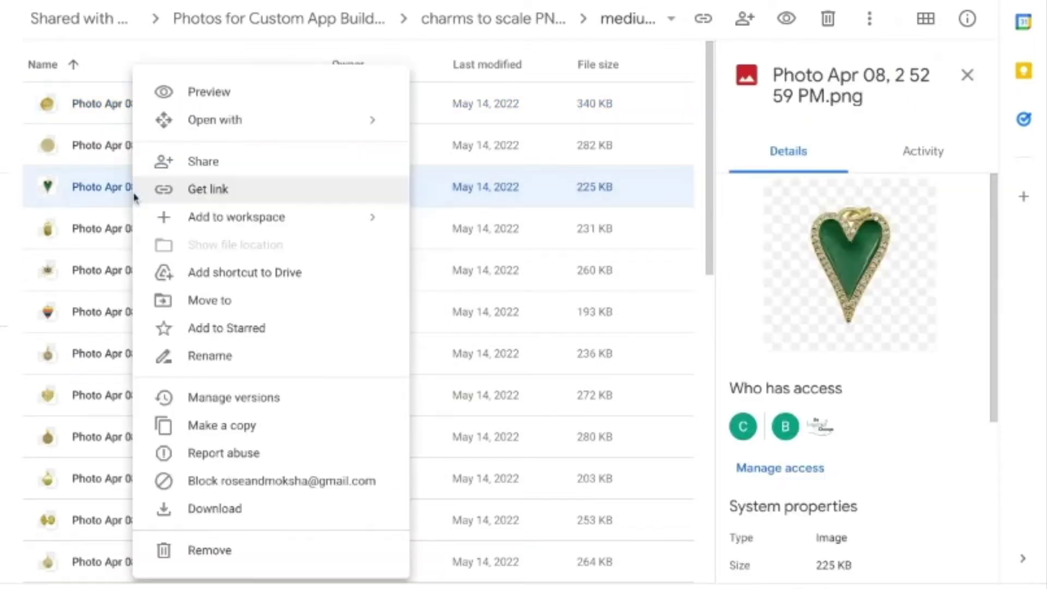
click(254, 518)
right_click(146, 314)
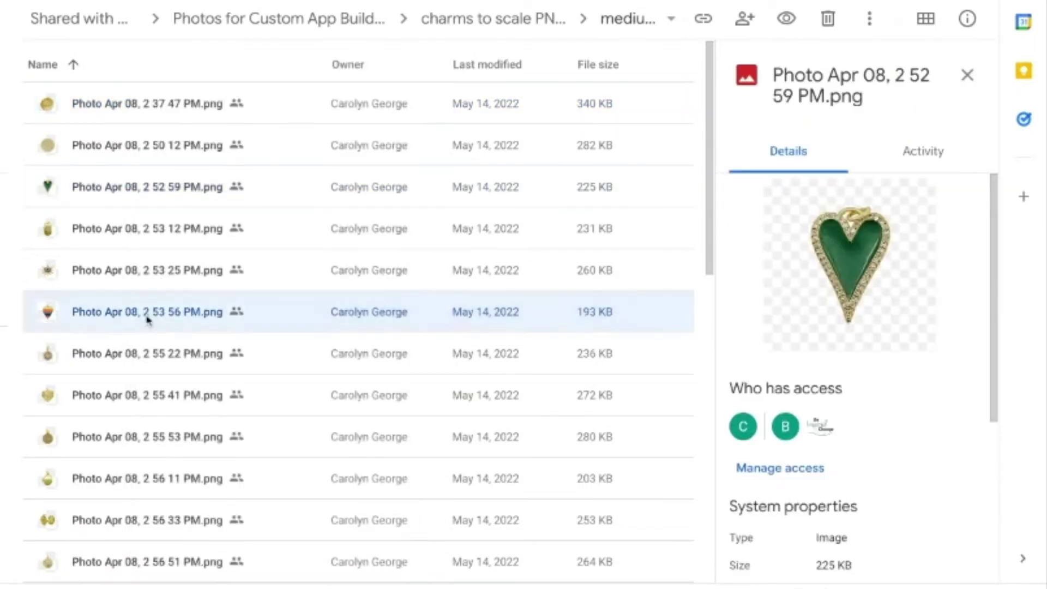
click(240, 516)
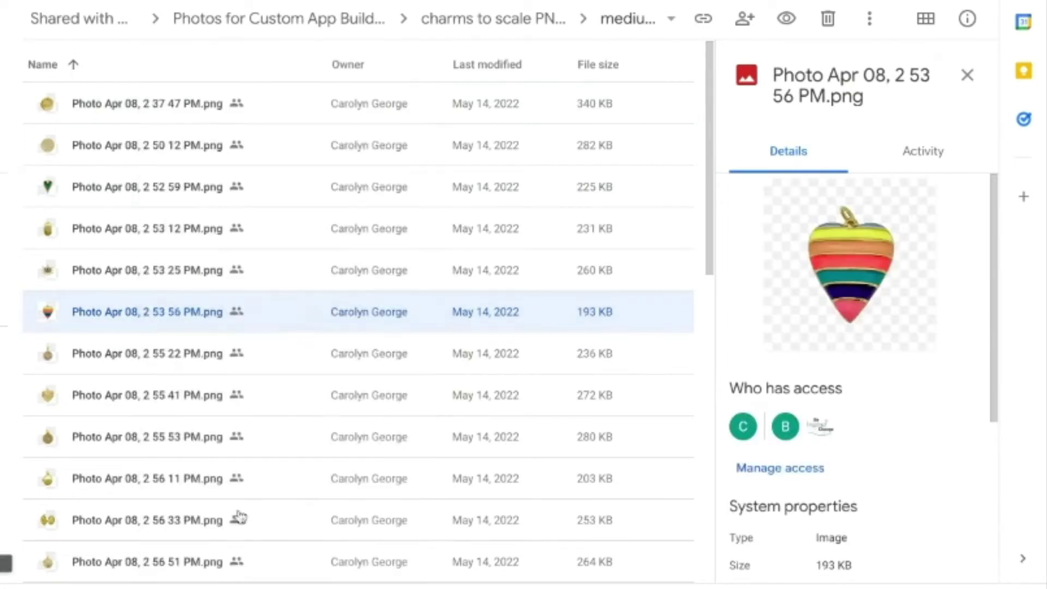
click(472, 29)
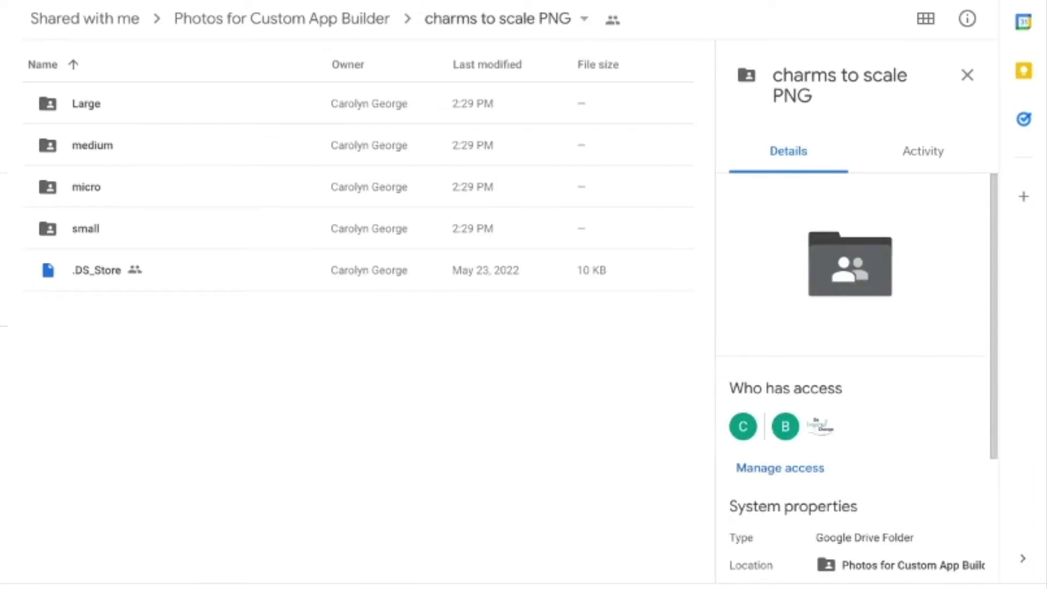
key(alt+Tab)
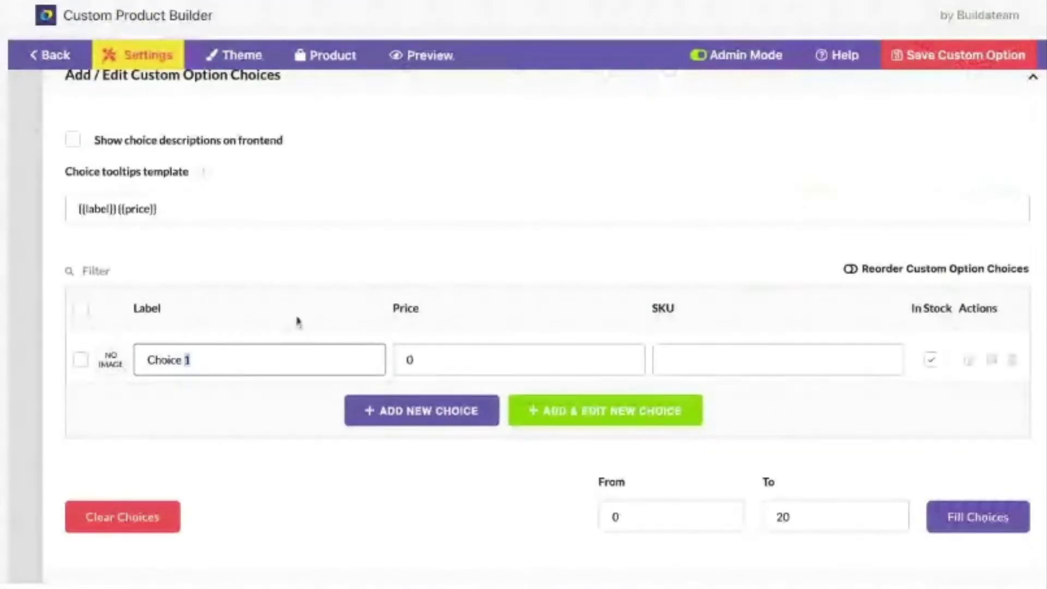
Rename Choice 1 to 'Charm 1' and upload the striped heart PNG as its image.
triple_click(224, 363)
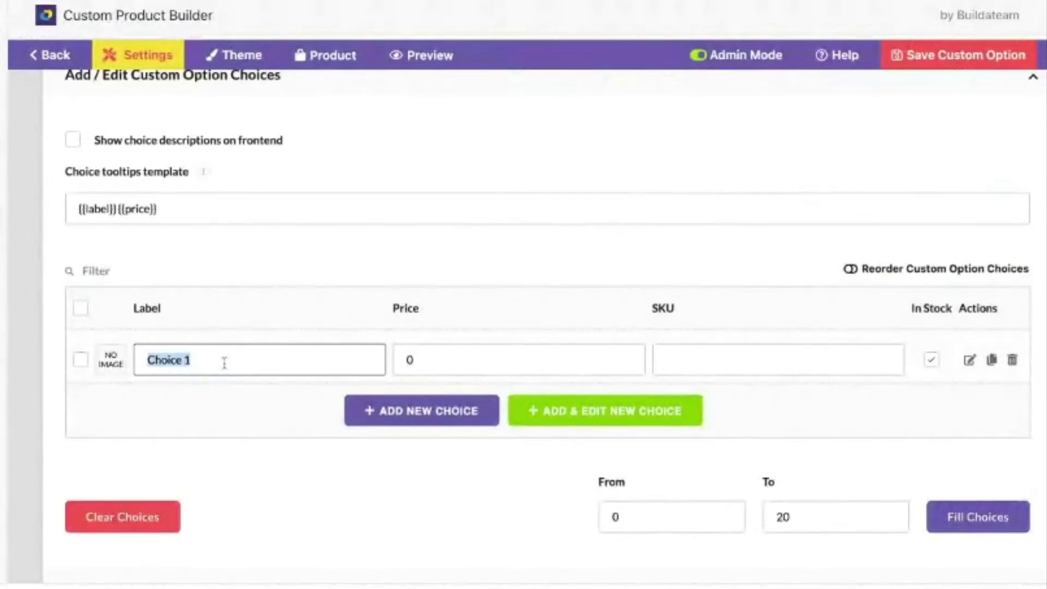
key(BackSpace)
text(Charm 1)
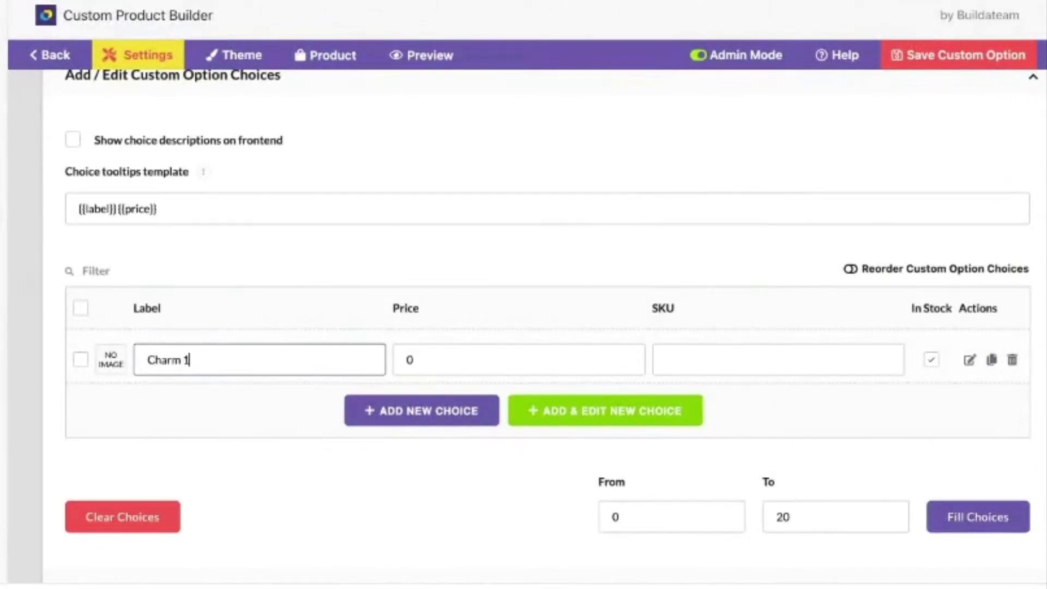
click(120, 373)
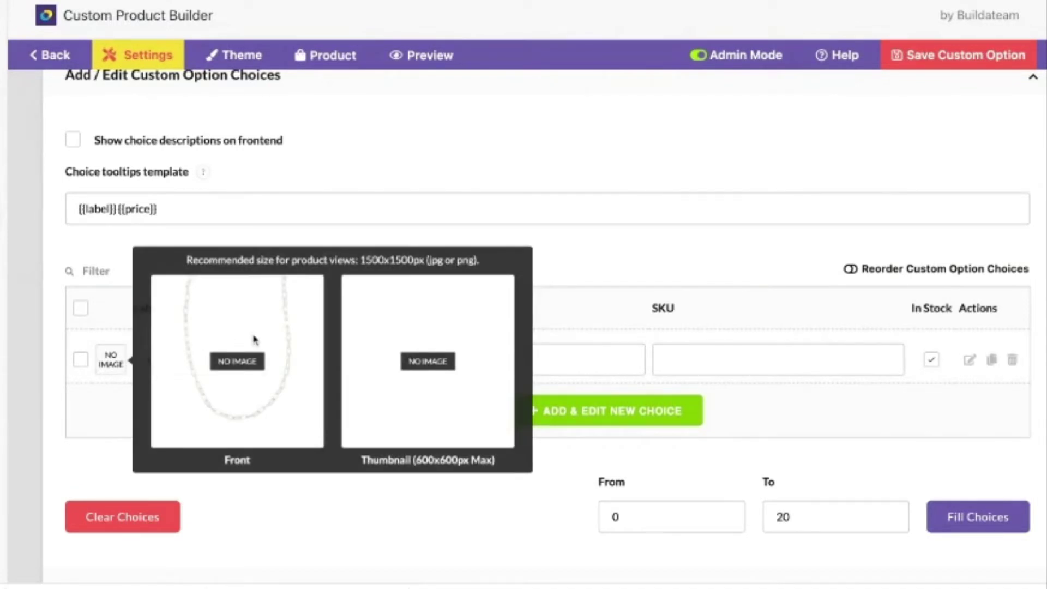
click(426, 360)
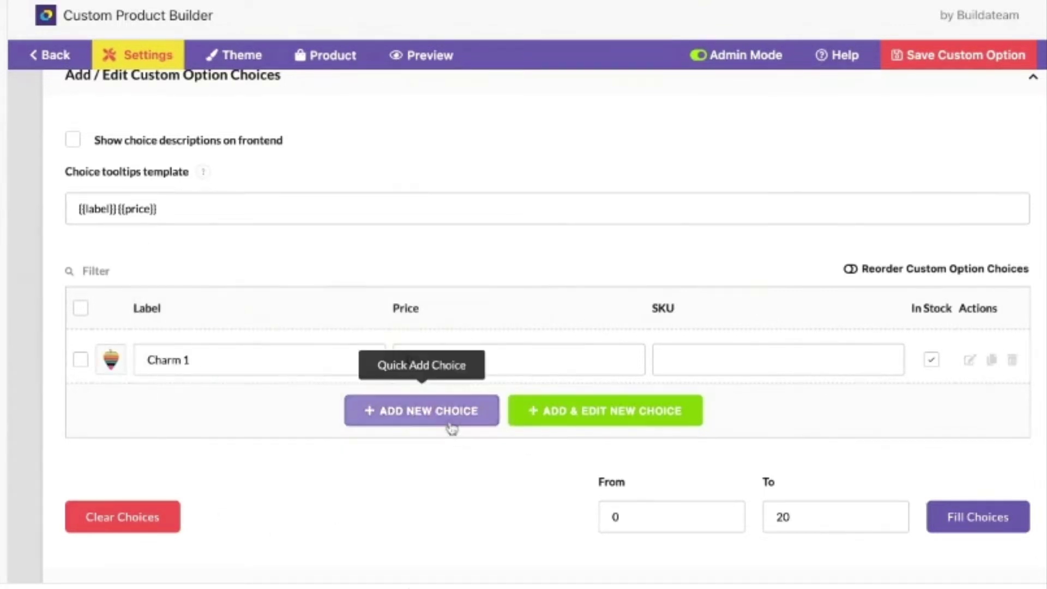
Add Choices 2 and 3 and give Choice 2 the green heart front and thumbnail images.
click(451, 424)
click(436, 456)
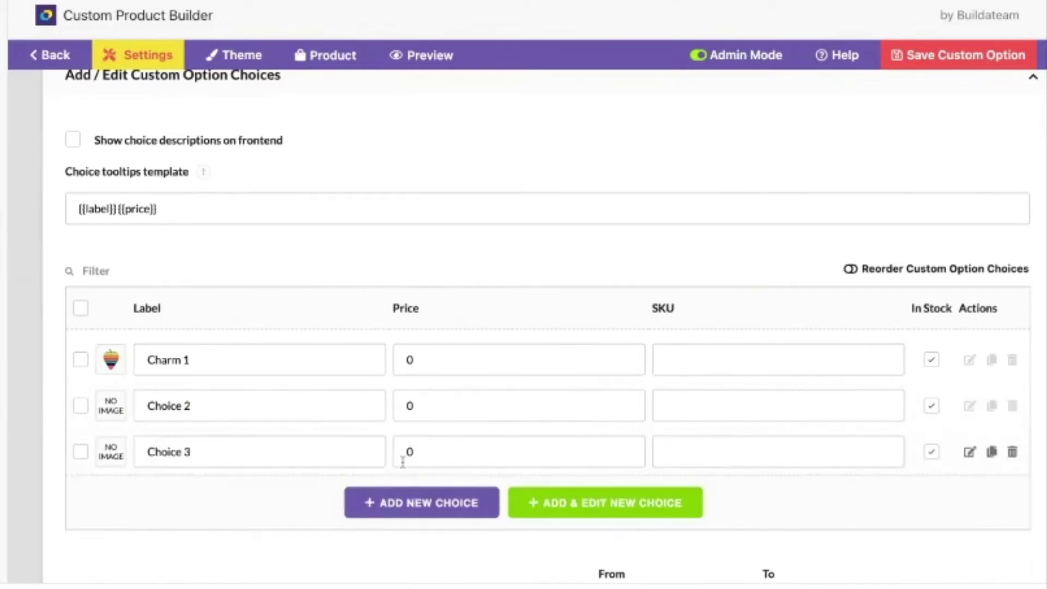
mouse_move(118, 413)
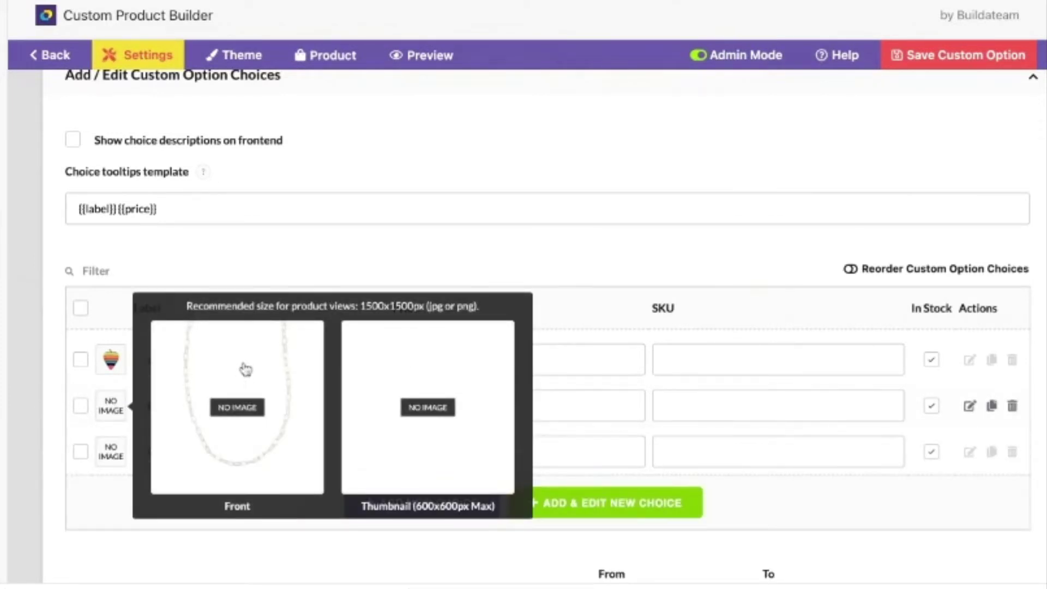
drag(264, 329, 250, 381)
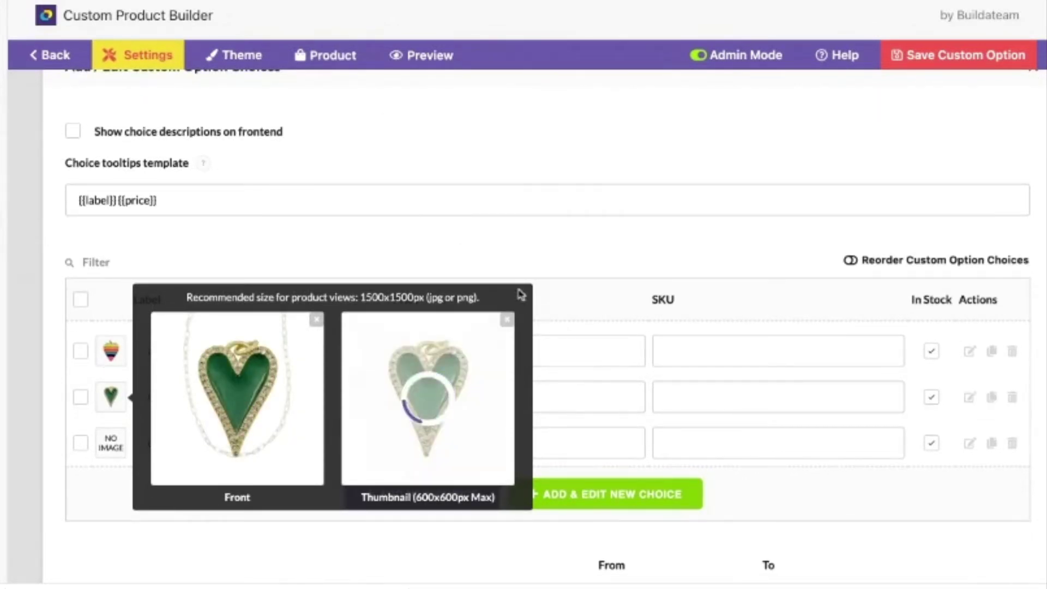
click(569, 344)
Give Choice 3 the gold mama disc image, leaving the Charm 1 label unchanged.
scroll(568, 343, down, 2)
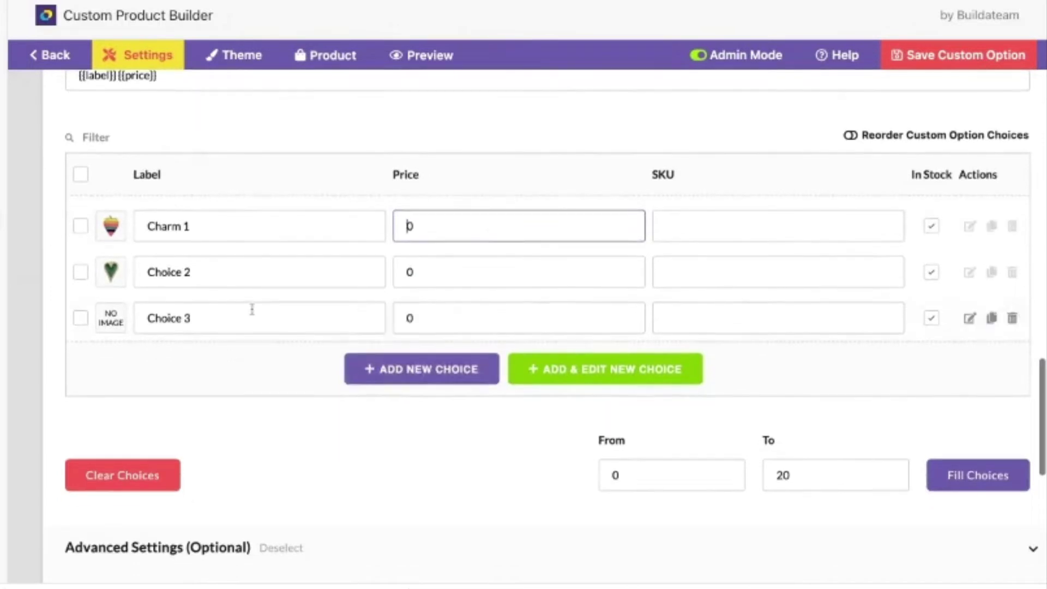
click(117, 333)
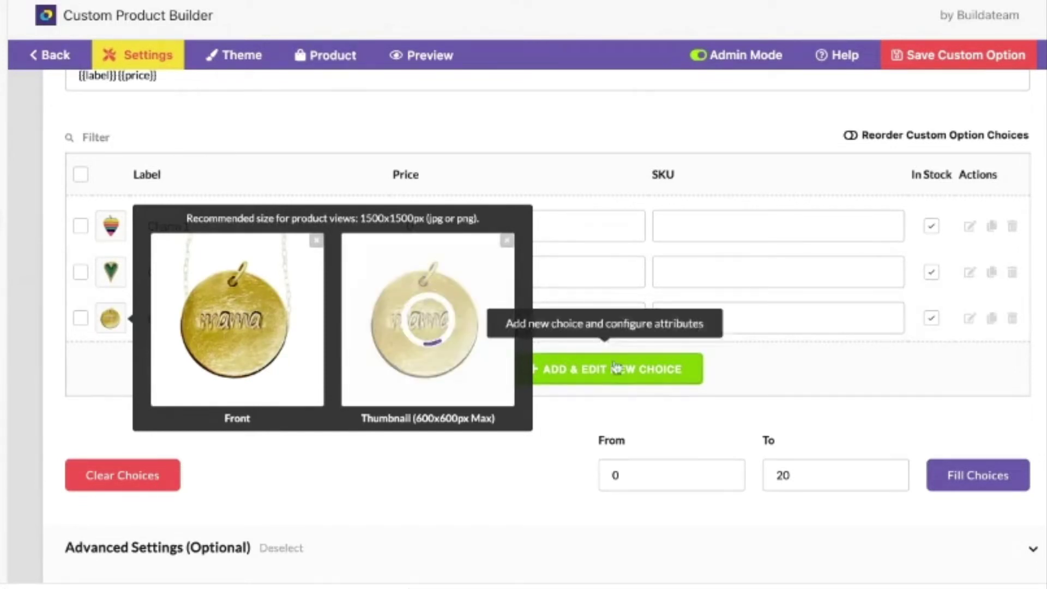
click(374, 468)
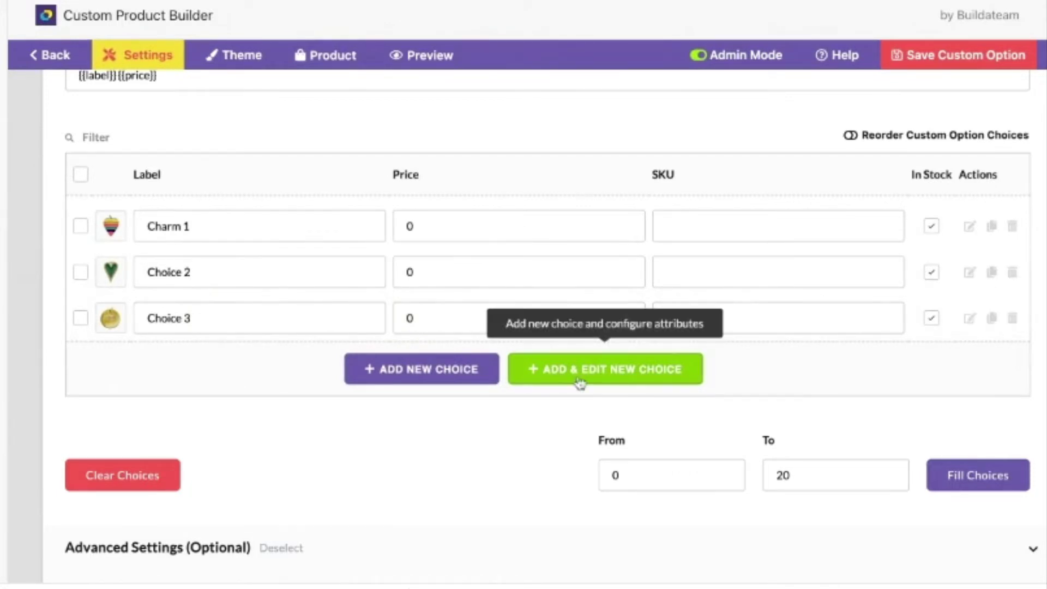
scroll(579, 383, down, 1)
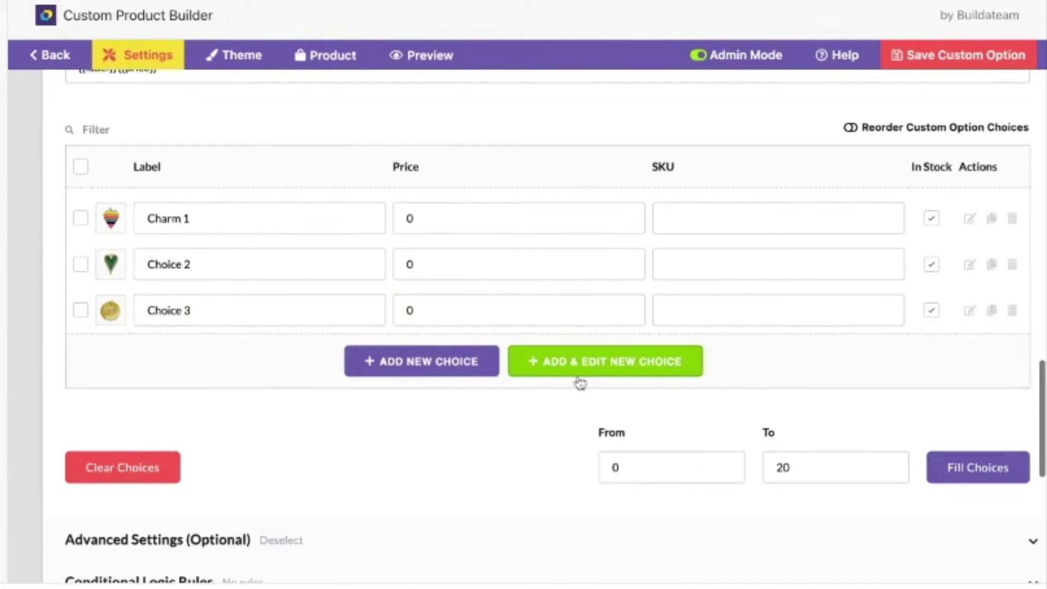
triple_click(196, 214)
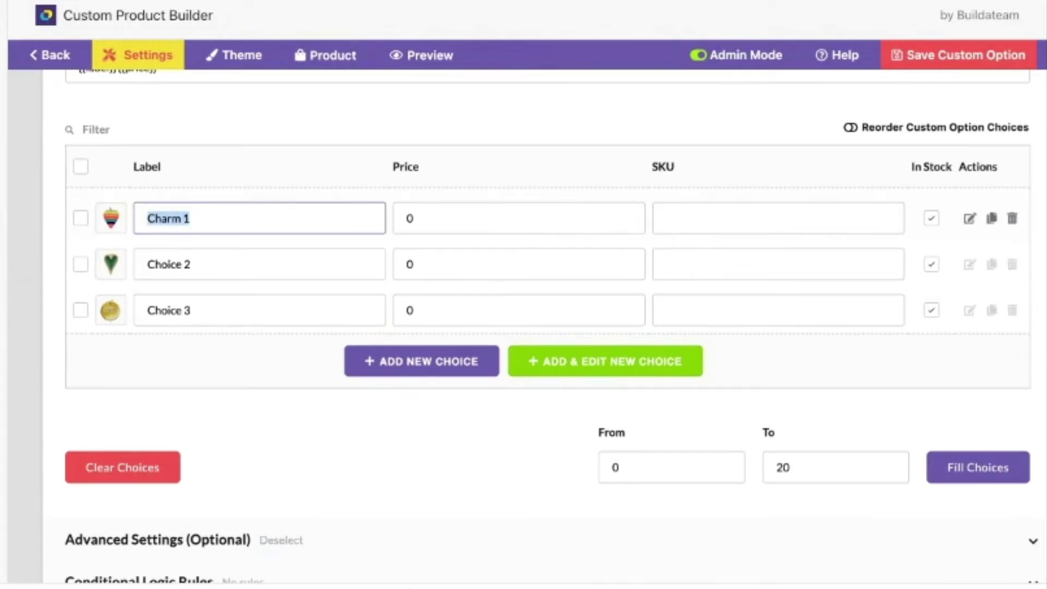
click(289, 436)
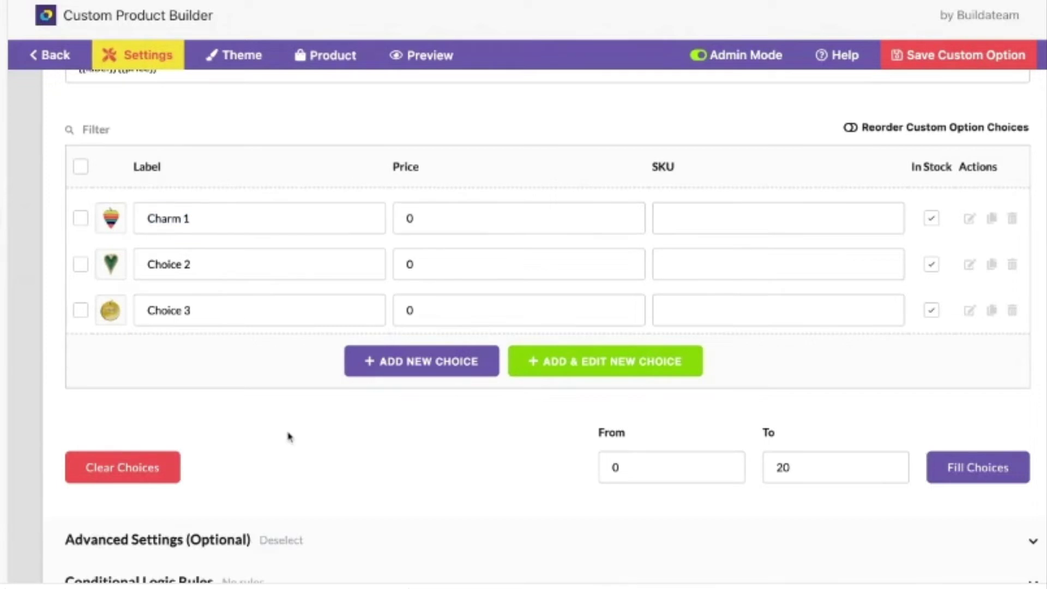
scroll(288, 435, down, 3)
scroll(288, 435, up, 2)
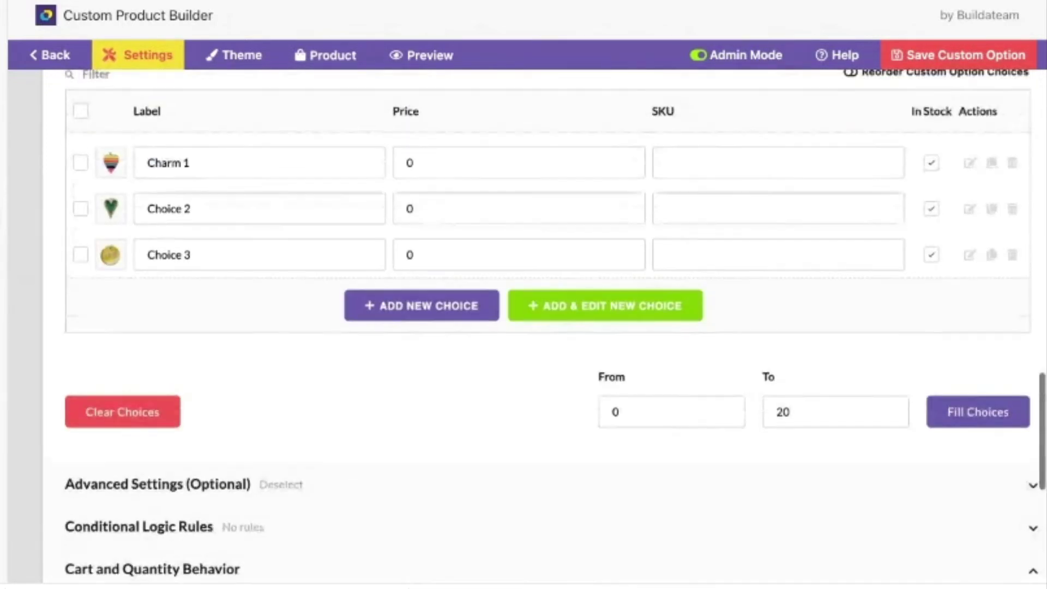
Replace the option title 'Charms' with 'Premium Charms'.
scroll(526, 417, up, 15)
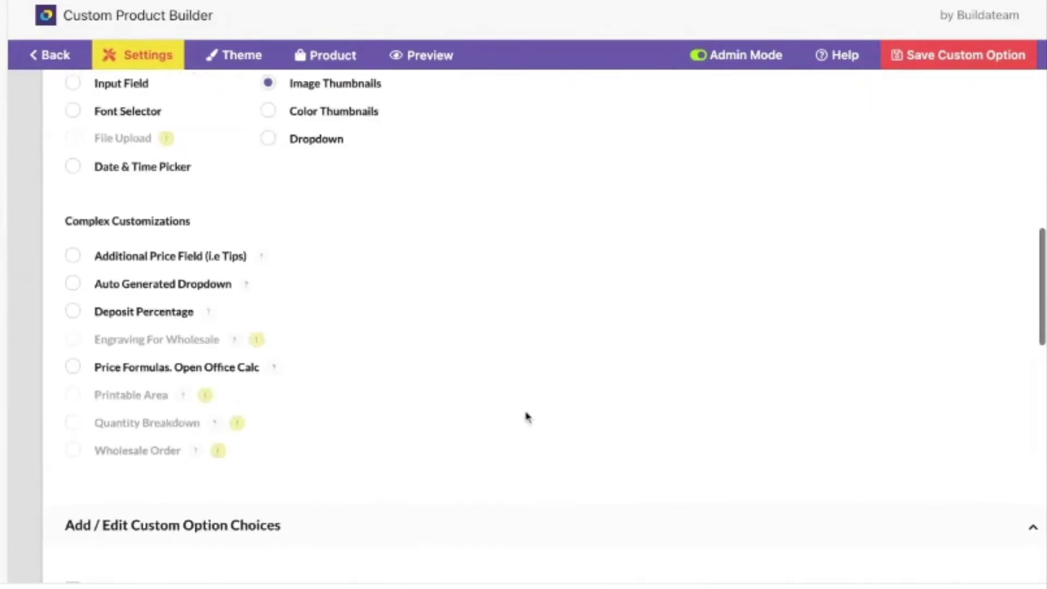
double_click(100, 215)
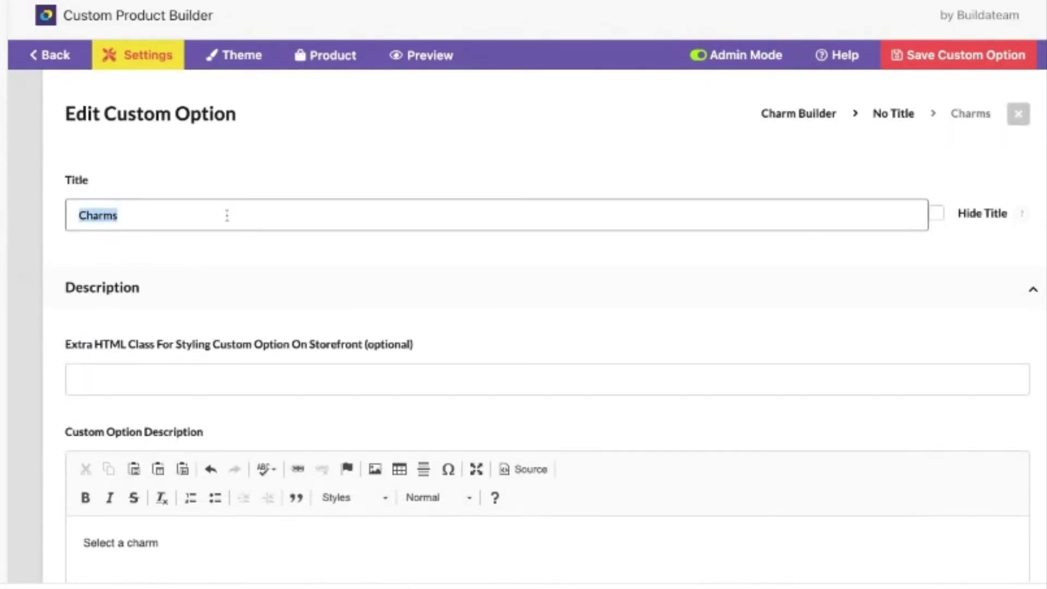
text(Premiums)
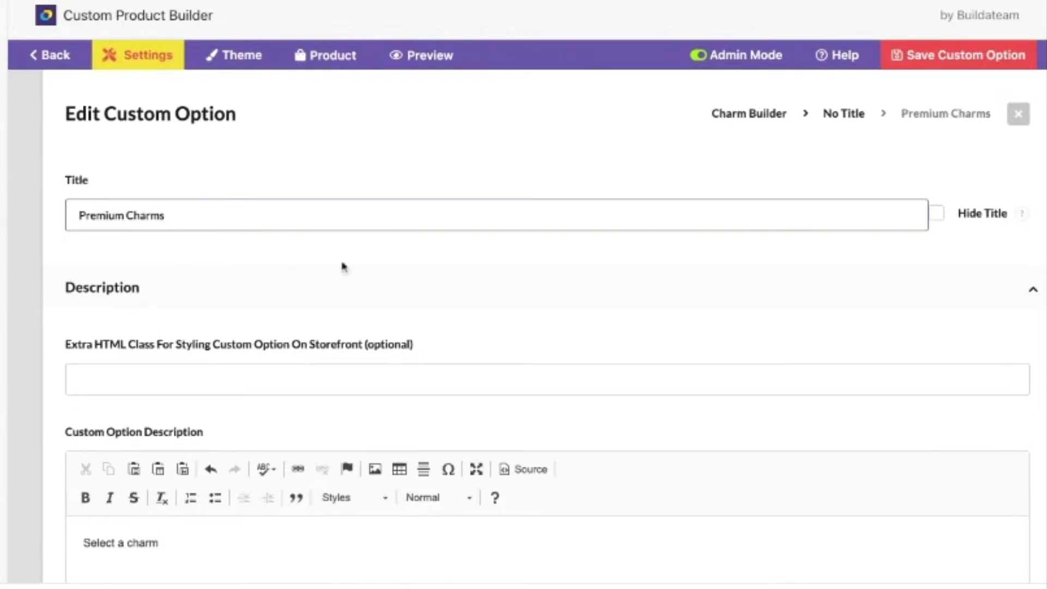
scroll(654, 299, down, 10)
scroll(655, 299, down, 20)
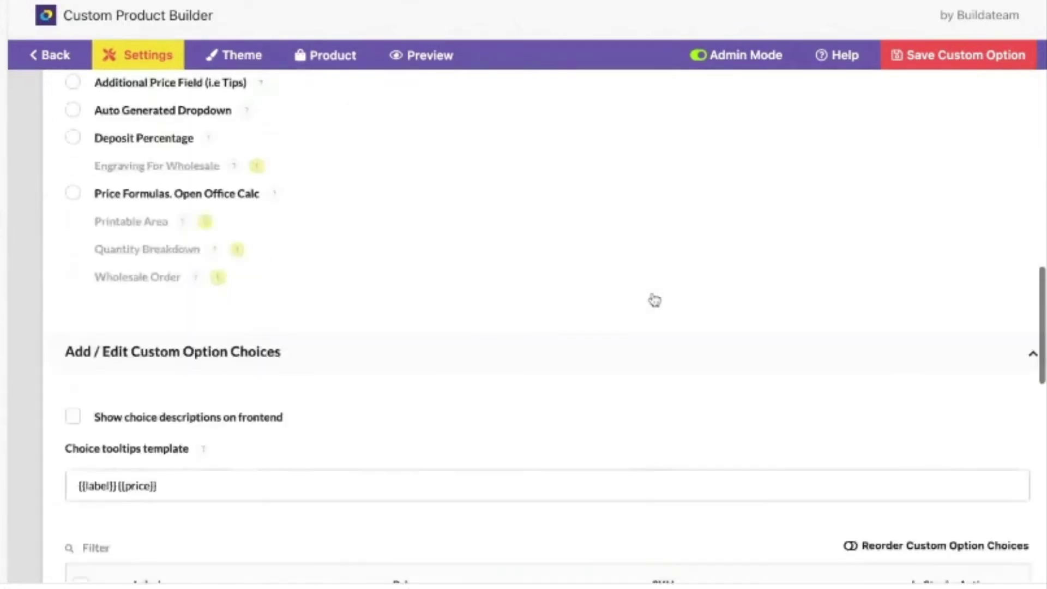
scroll(703, 340, up, 2)
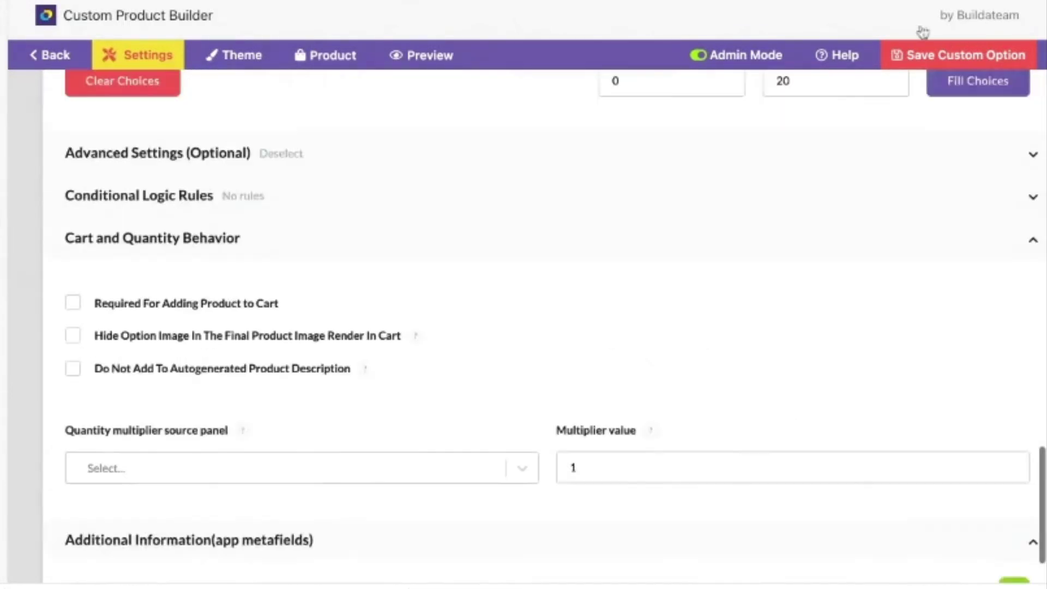
Save the Premium Charms option and compare the thicker and thinner chains in the preview.
click(935, 61)
scroll(709, 317, up, 2)
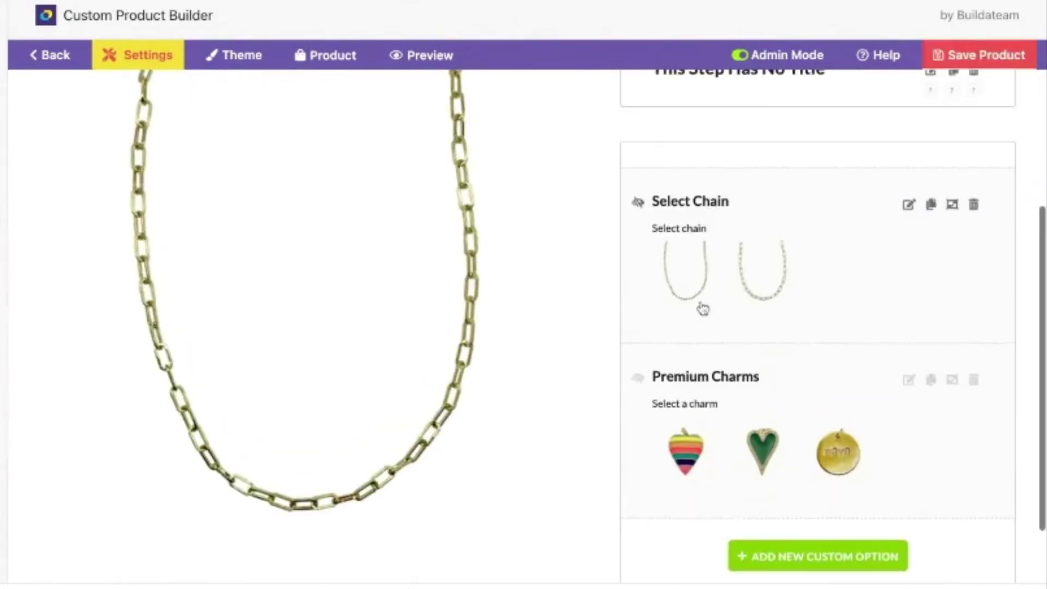
click(759, 292)
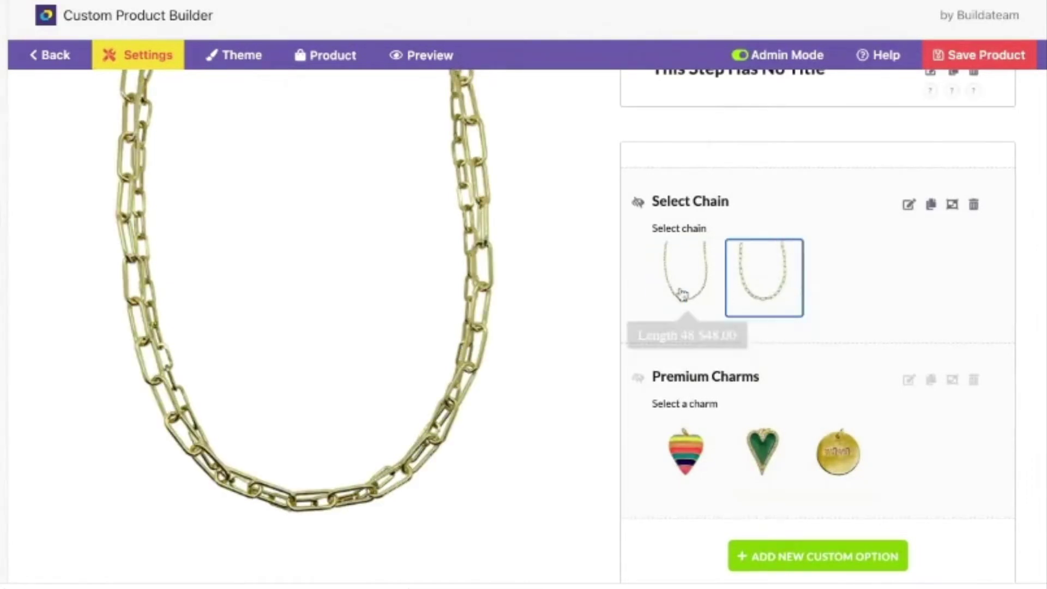
click(684, 295)
scroll(758, 284, up, 5)
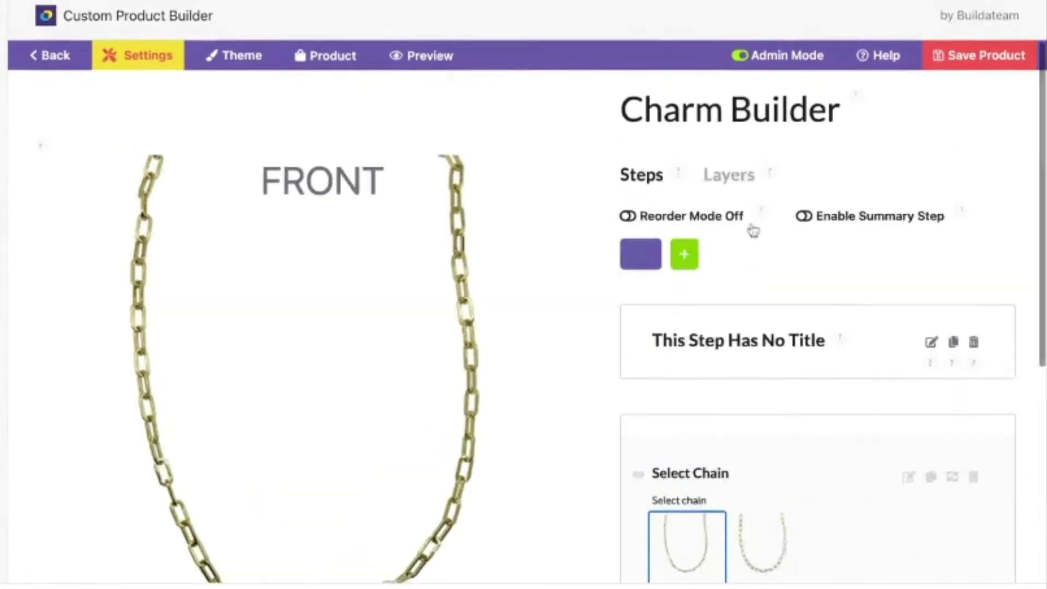
Turn on Hide Background for the front-view background layer.
click(735, 180)
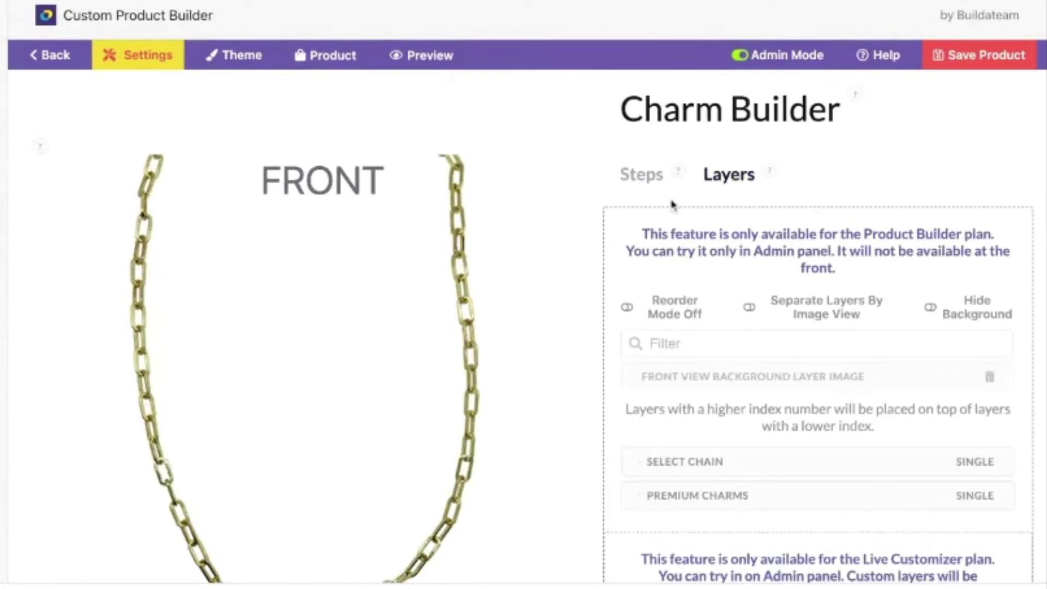
scroll(660, 294, down, 1)
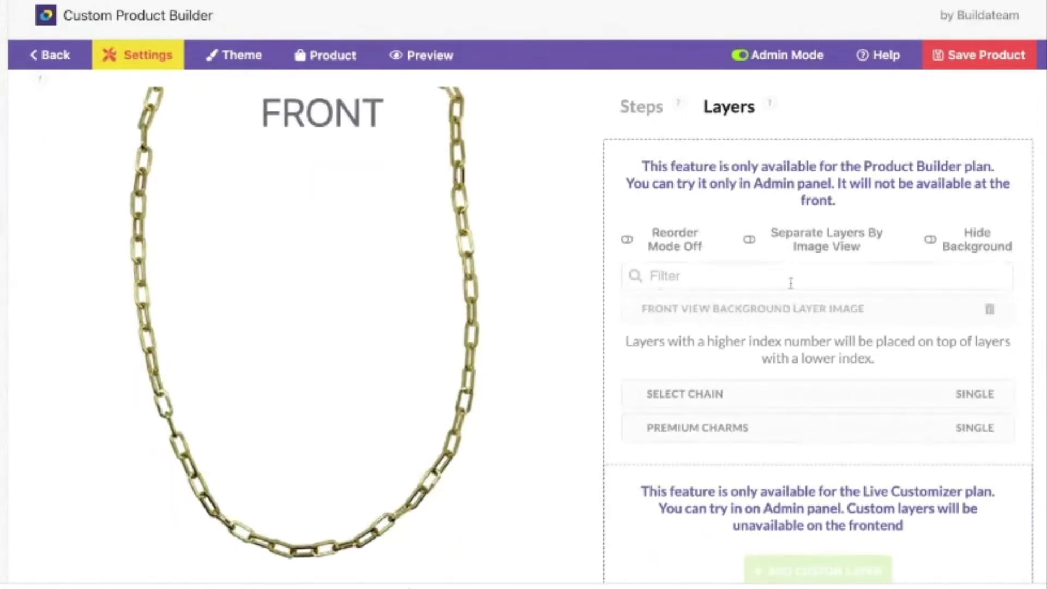
click(935, 249)
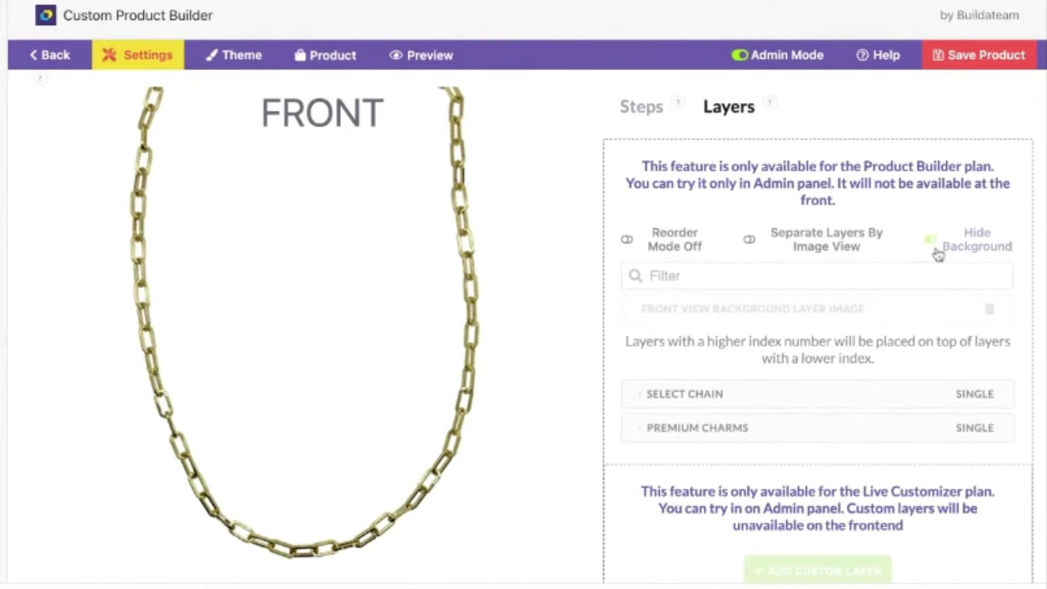
scroll(600, 173, up, 1)
Preview the larger-link chain with the rainbow heart, green heart and gold mama charms, then none.
click(633, 173)
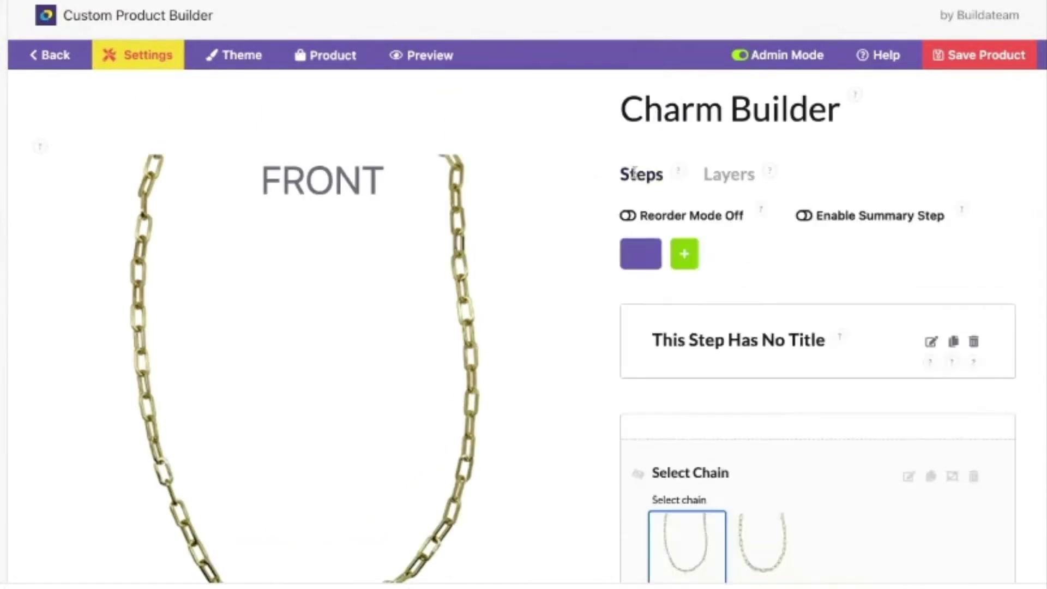
scroll(634, 173, down, 4)
click(763, 306)
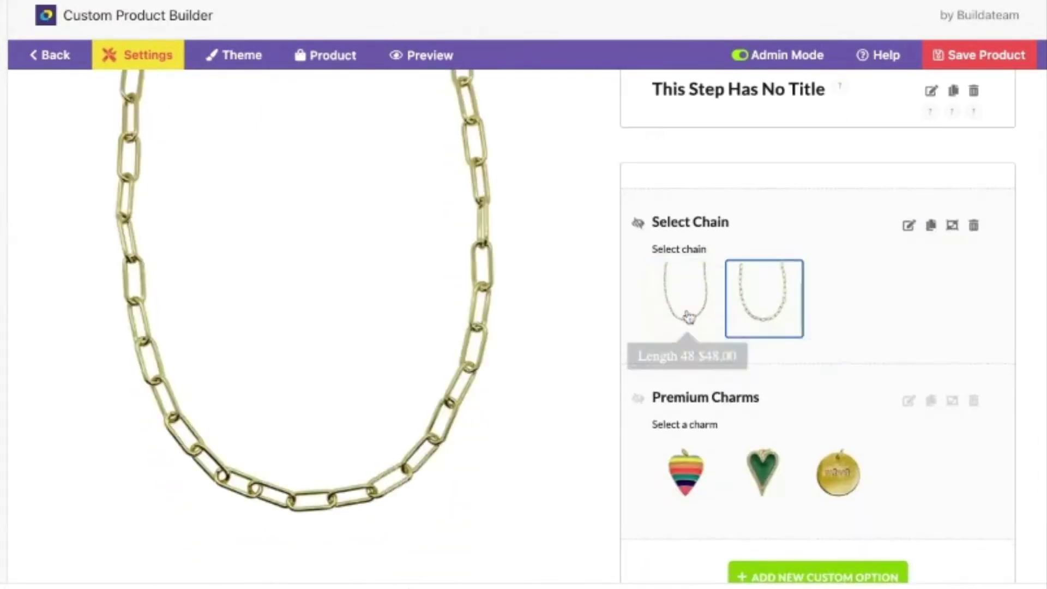
click(688, 461)
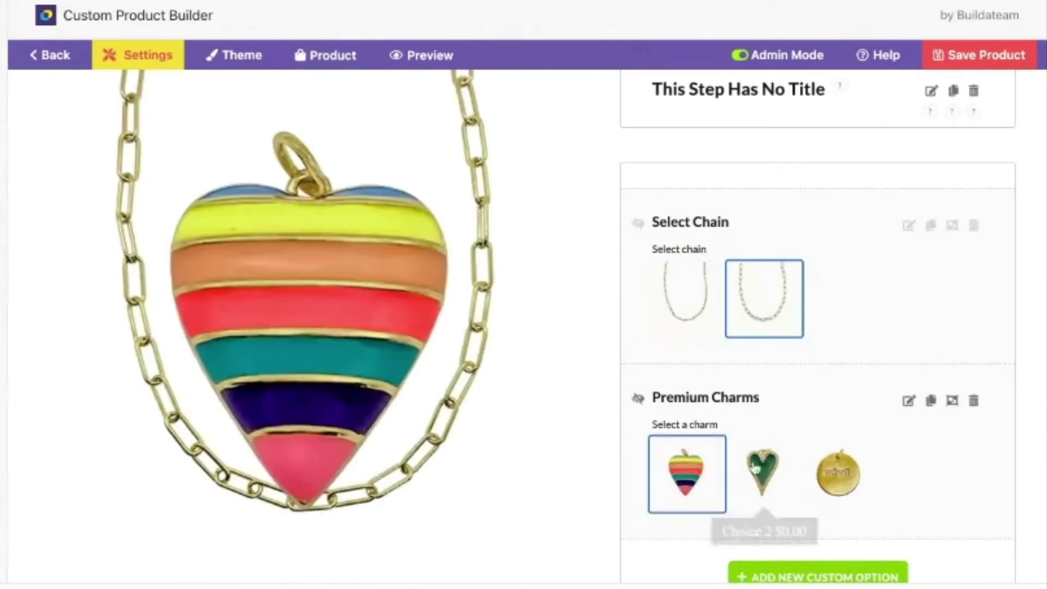
click(754, 467)
click(837, 470)
click(762, 468)
click(685, 480)
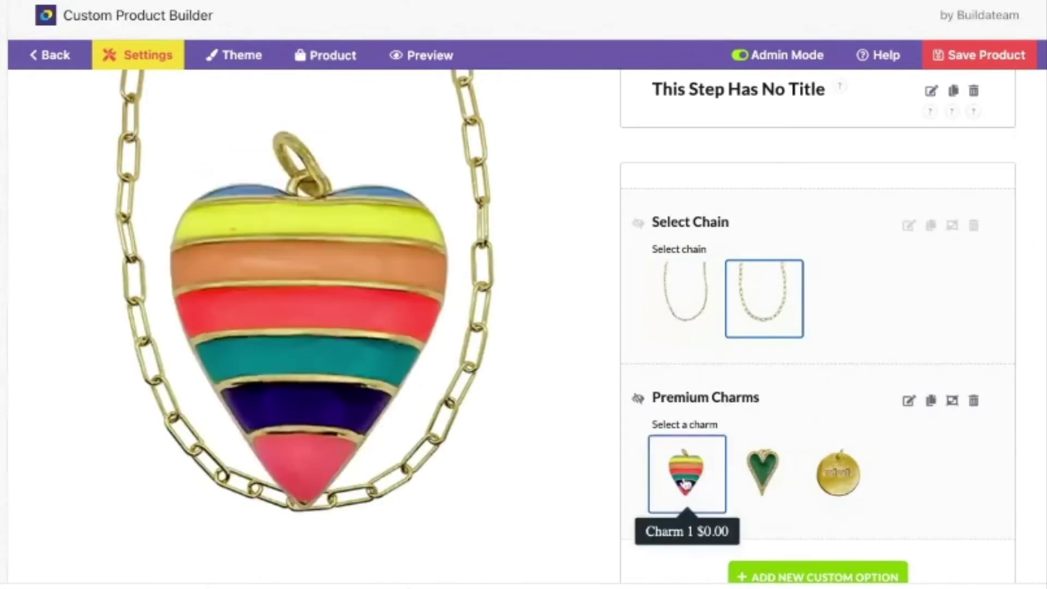
click(686, 483)
Return to the product's layers list.
scroll(755, 481, up, 5)
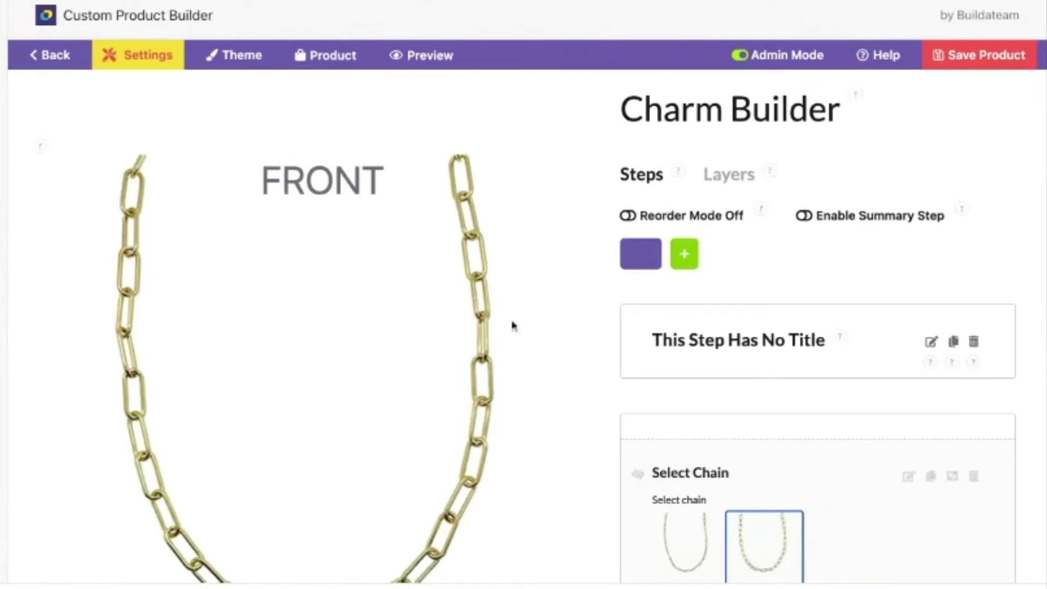
scroll(432, 257, down, 3)
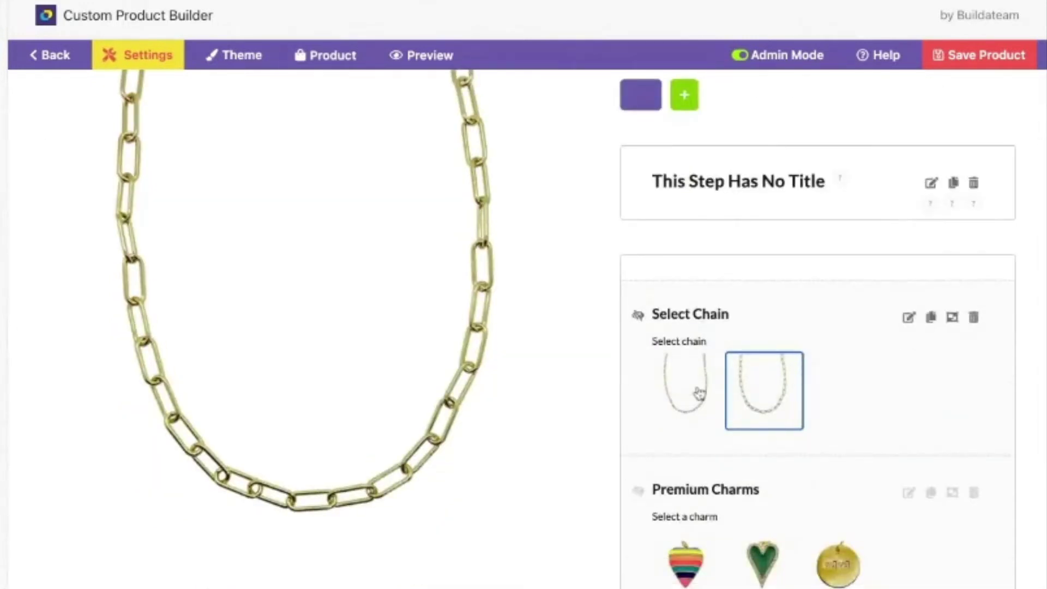
scroll(699, 394, up, 3)
click(728, 173)
Add a custom layer and place its small square path box on the chain's left side.
scroll(766, 321, down, 1)
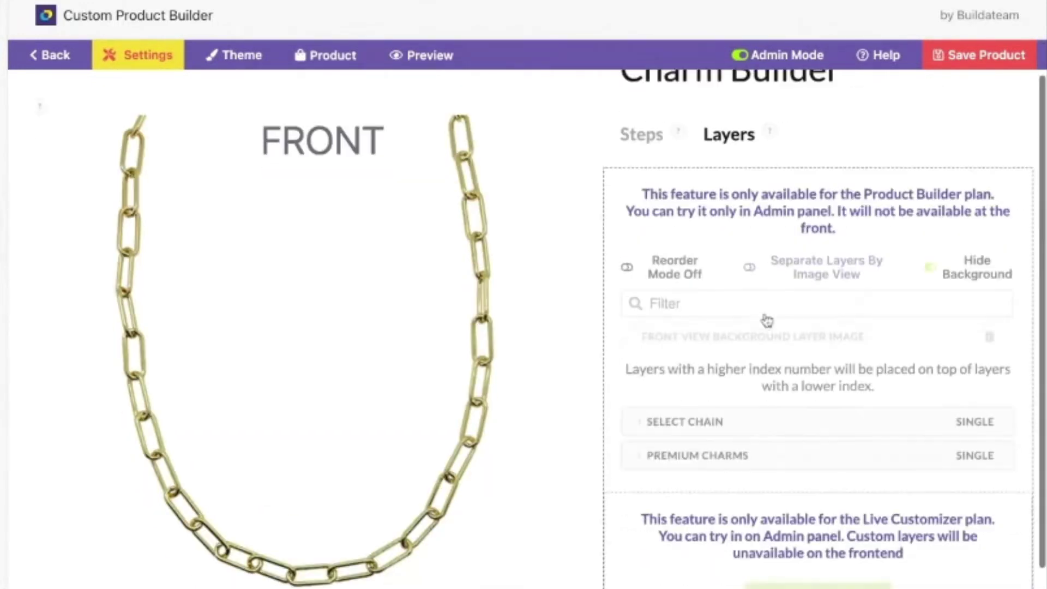
scroll(766, 321, up, 1)
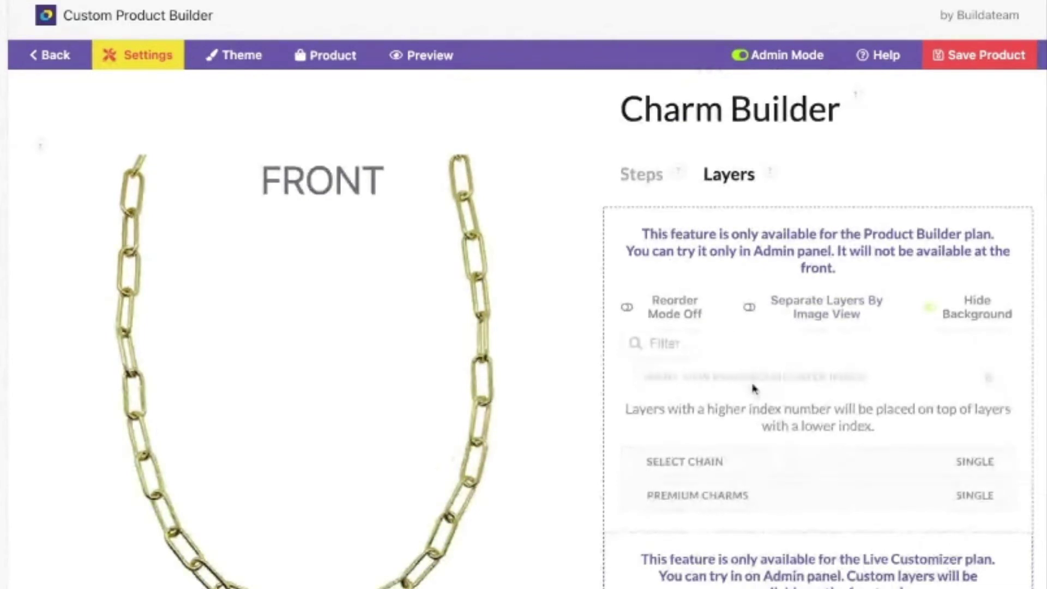
scroll(754, 388, down, 3)
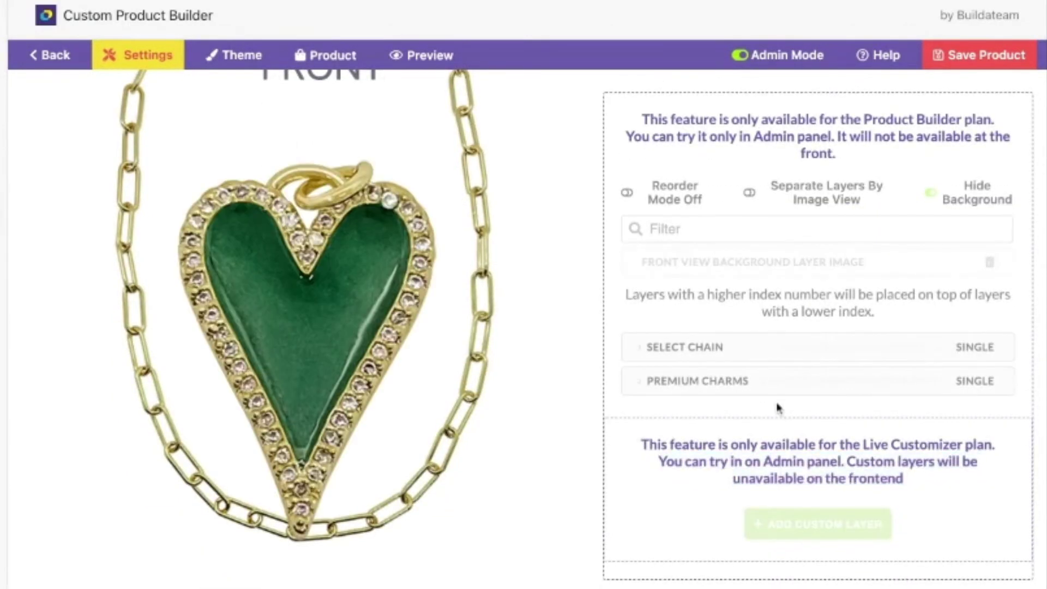
click(810, 525)
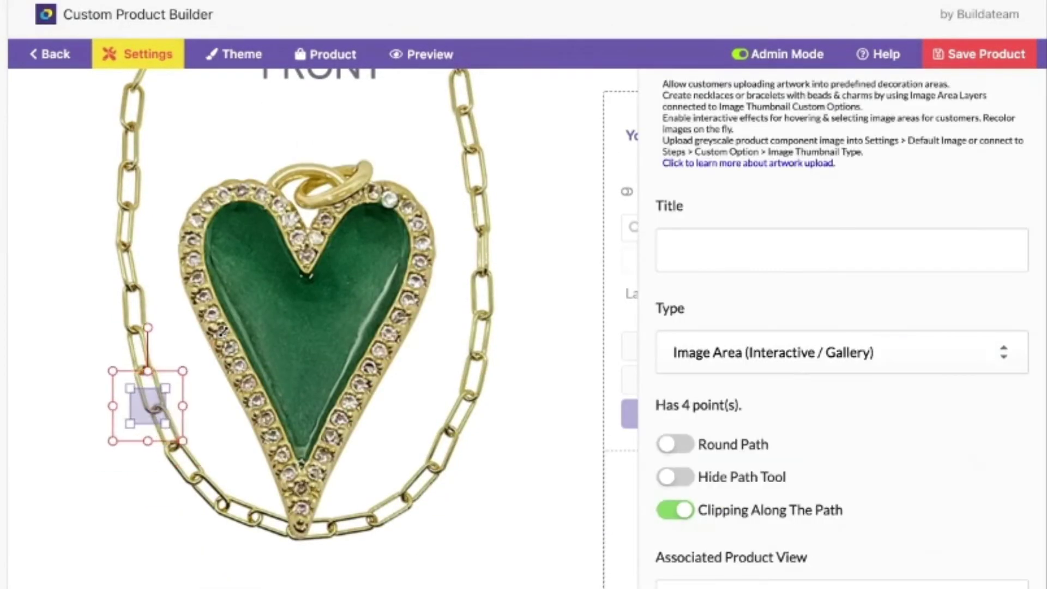
drag(182, 371, 203, 374)
drag(144, 409, 114, 371)
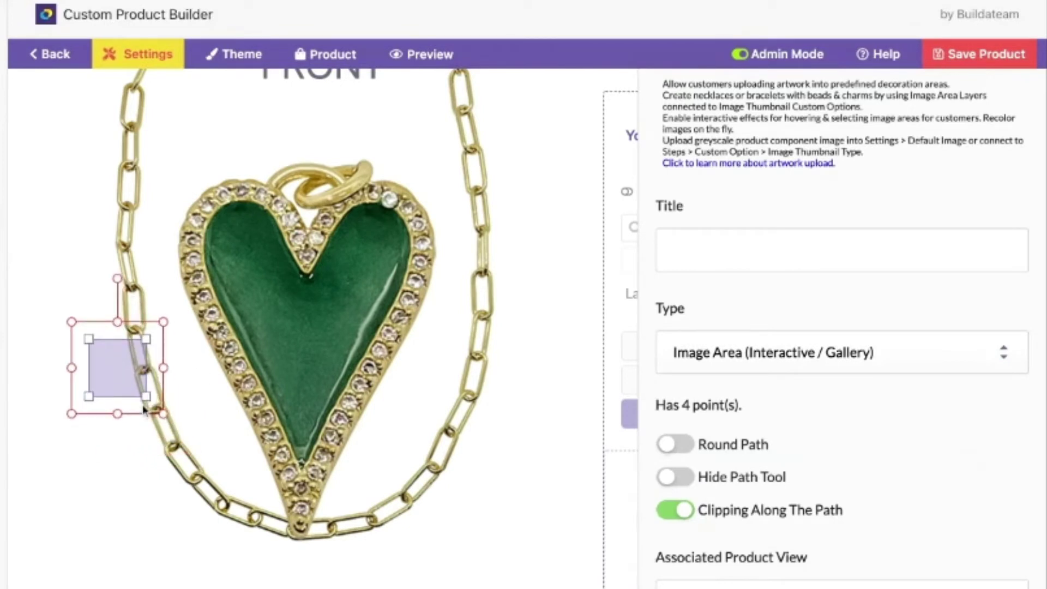
drag(143, 409, 135, 401)
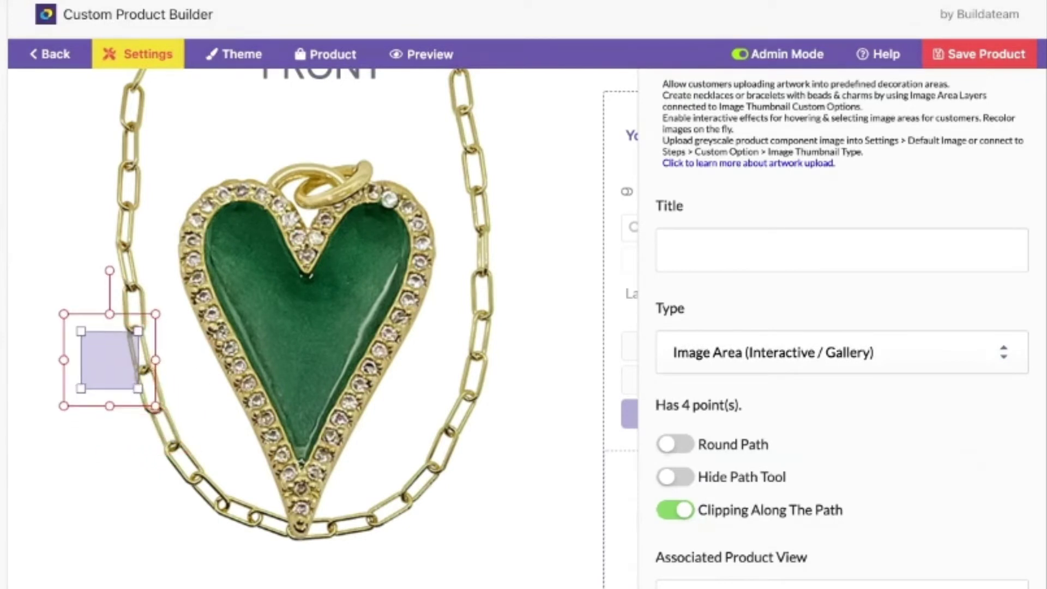
drag(110, 359, 132, 388)
drag(105, 361, 106, 360)
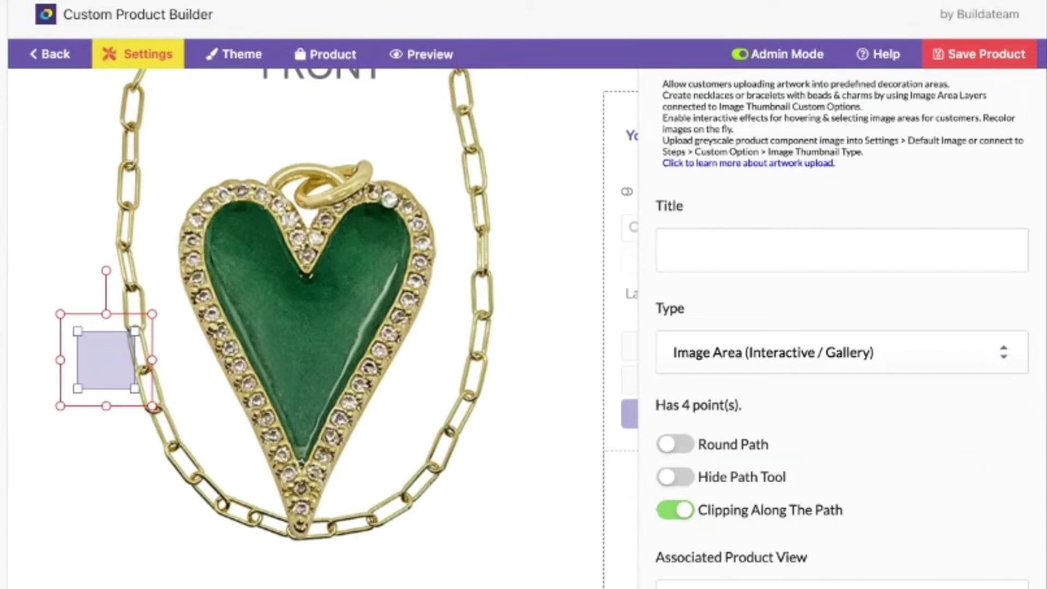
Title the new layer 'Position 1'.
click(692, 260)
text(P)
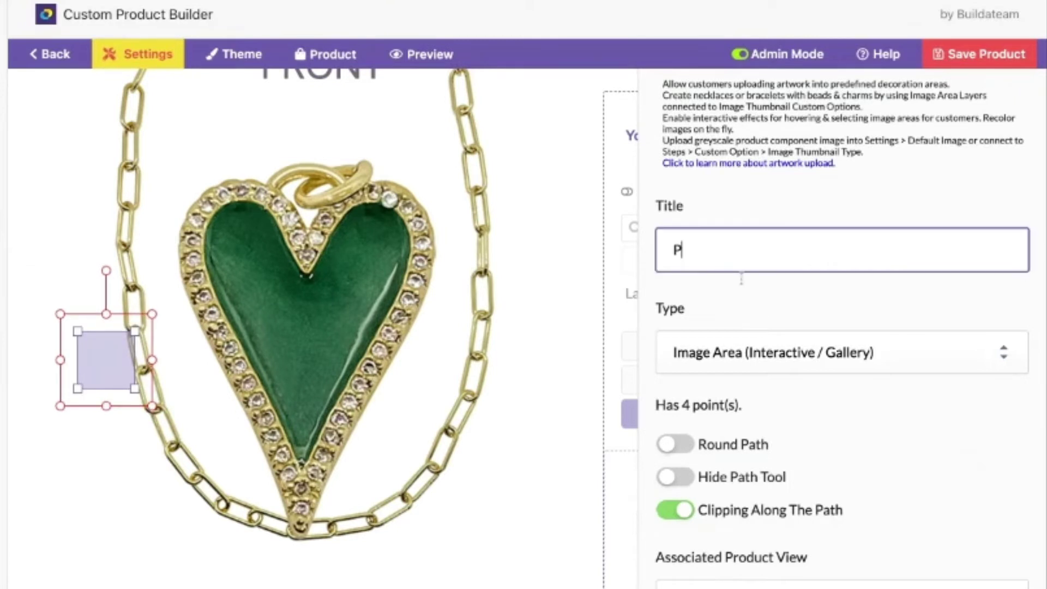
text(osition 1)
scroll(905, 444, down, 2)
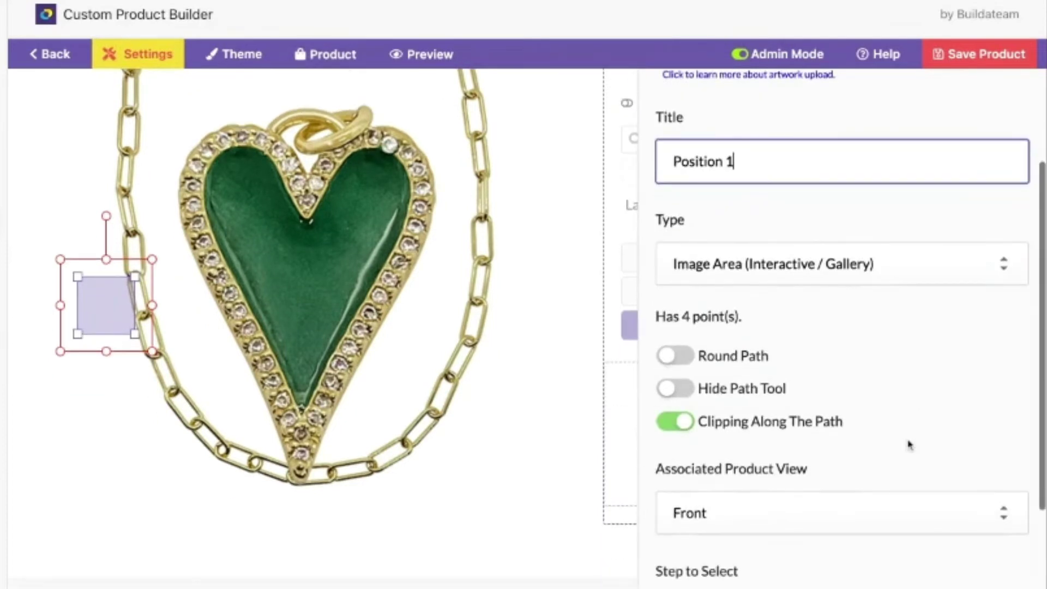
scroll(909, 445, down, 1)
scroll(909, 445, down, 1)
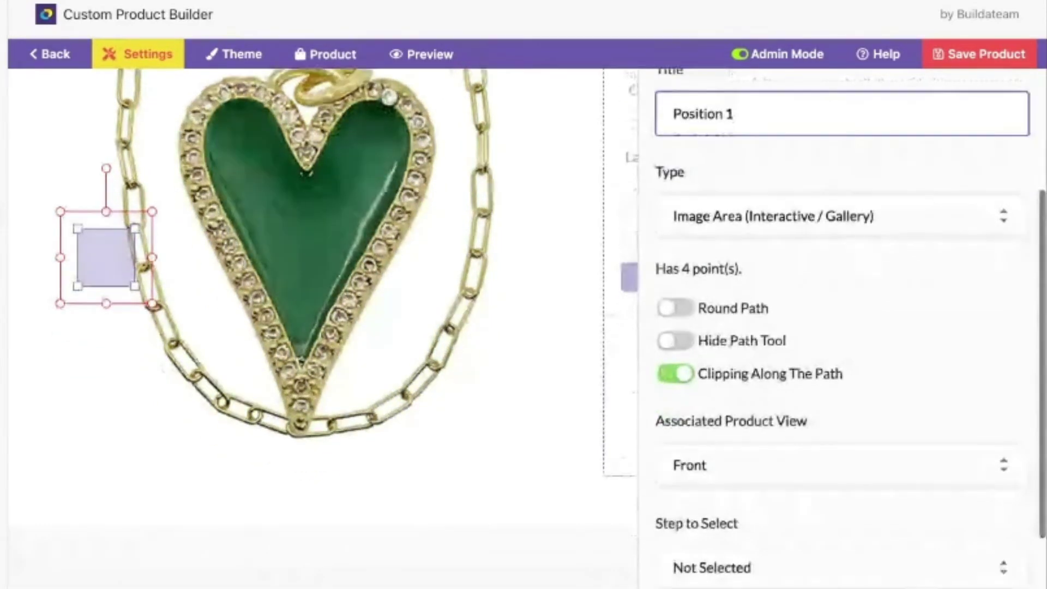
scroll(801, 449, down, 4)
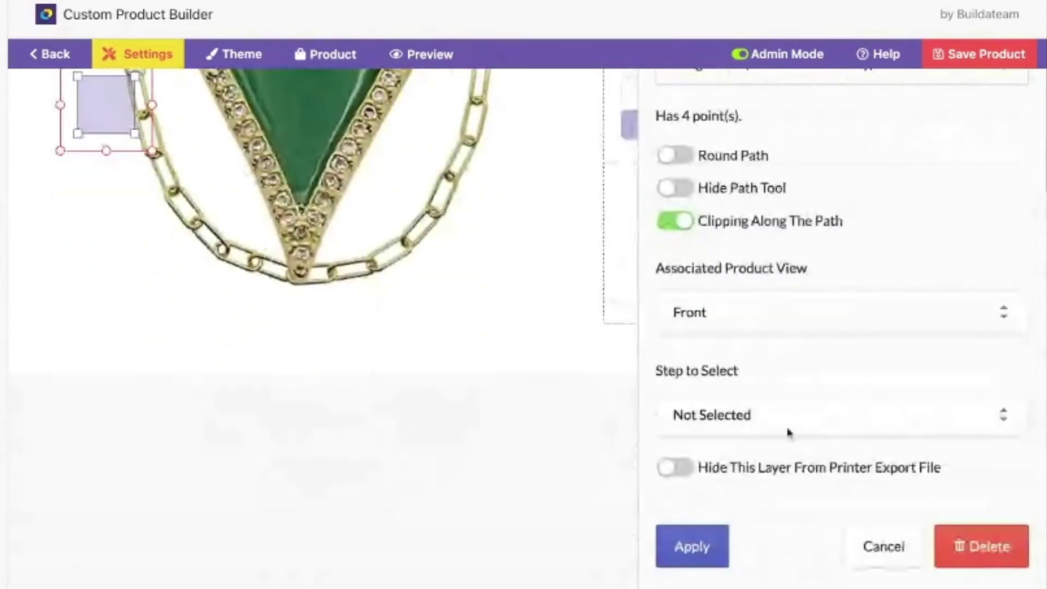
scroll(830, 474, up, 10)
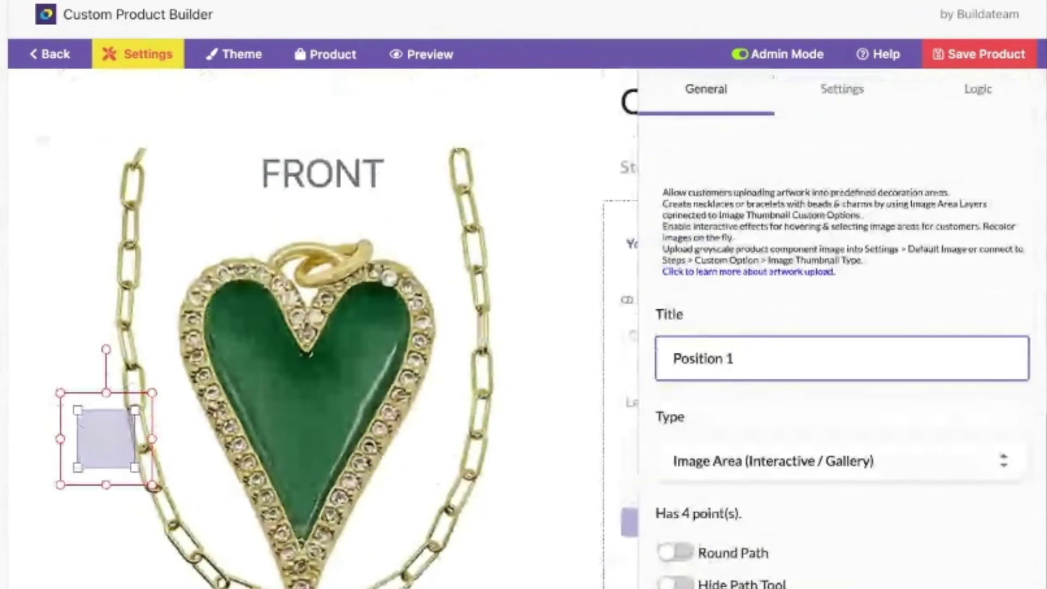
Set the layer's image source to show front views from gallery thumbnails of a chosen step.
click(851, 97)
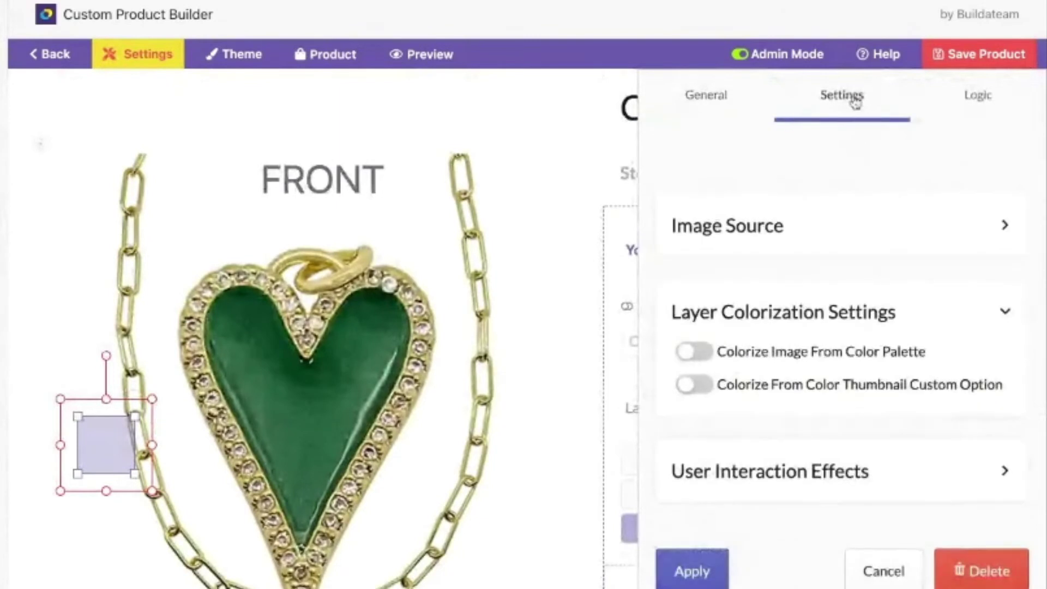
click(807, 231)
scroll(818, 218, down, 3)
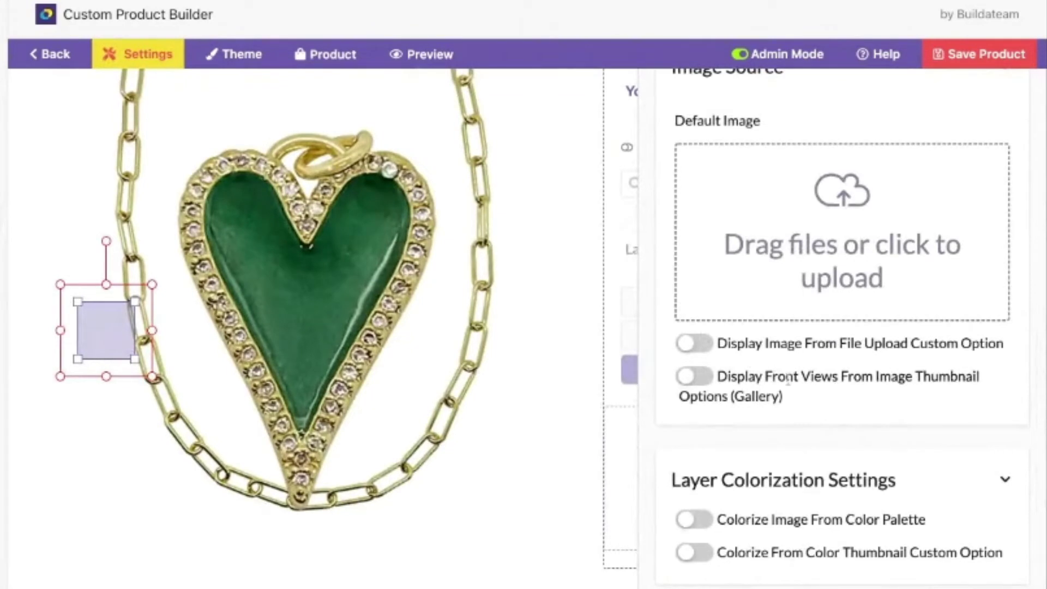
triple_click(797, 406)
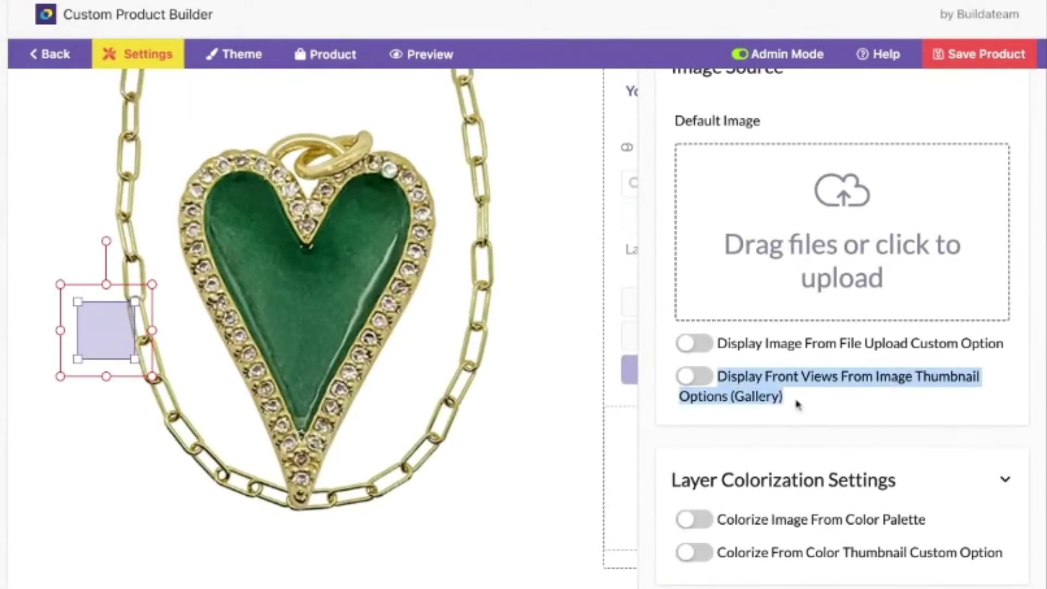
click(690, 375)
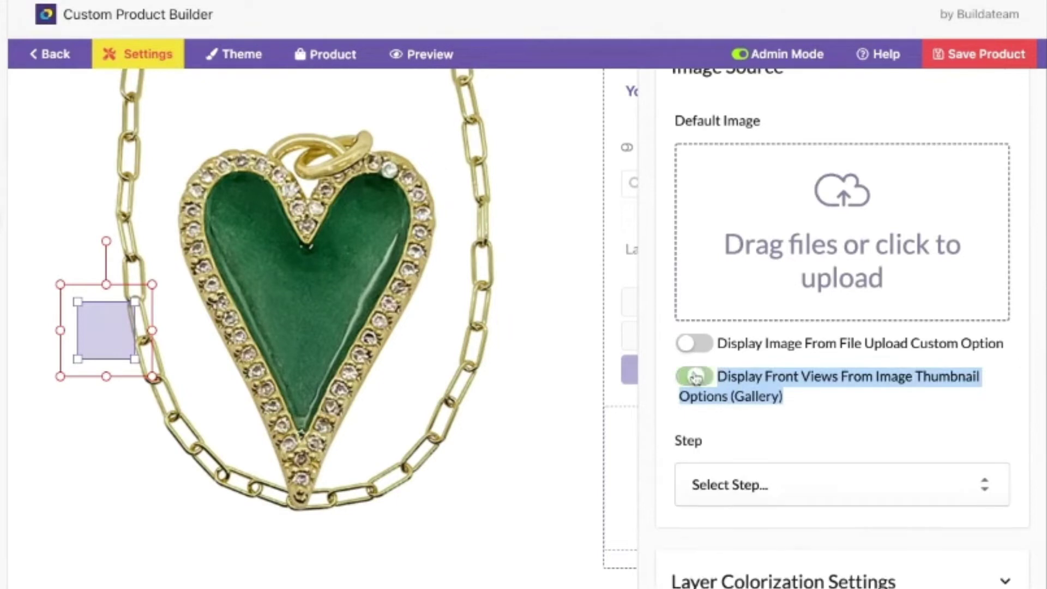
click(727, 494)
click(750, 512)
Link the layer to the Premium Charms option only, leaving Select Chain unlinked.
scroll(769, 497, down, 3)
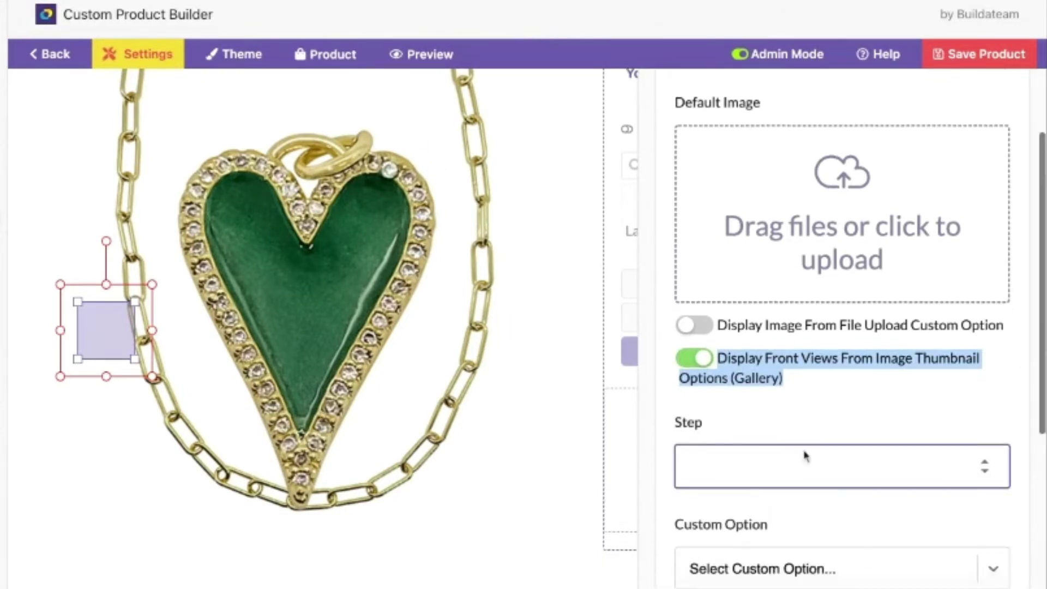
click(804, 463)
click(758, 527)
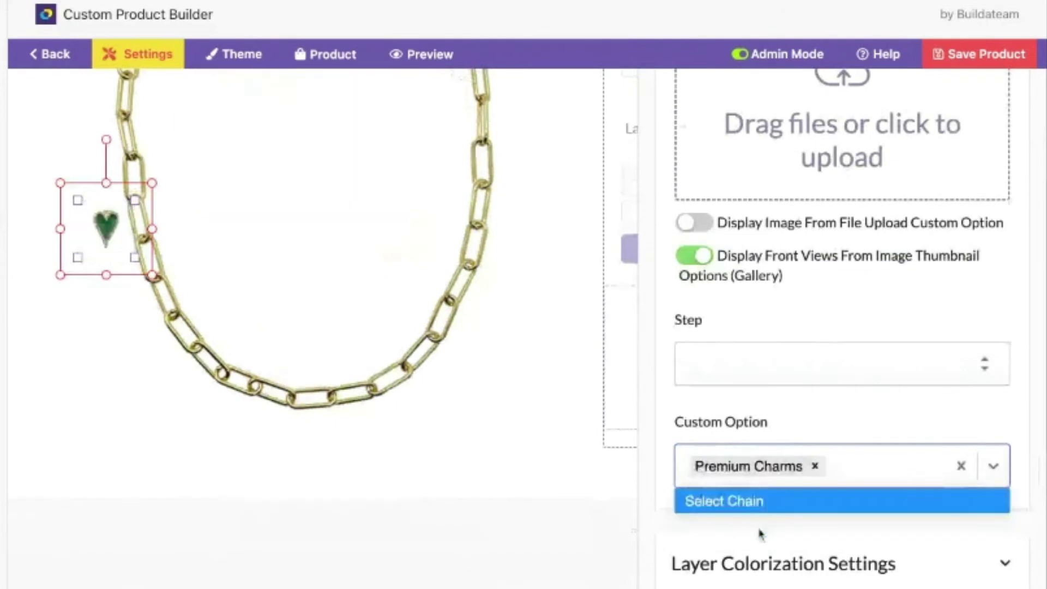
scroll(783, 475, down, 1)
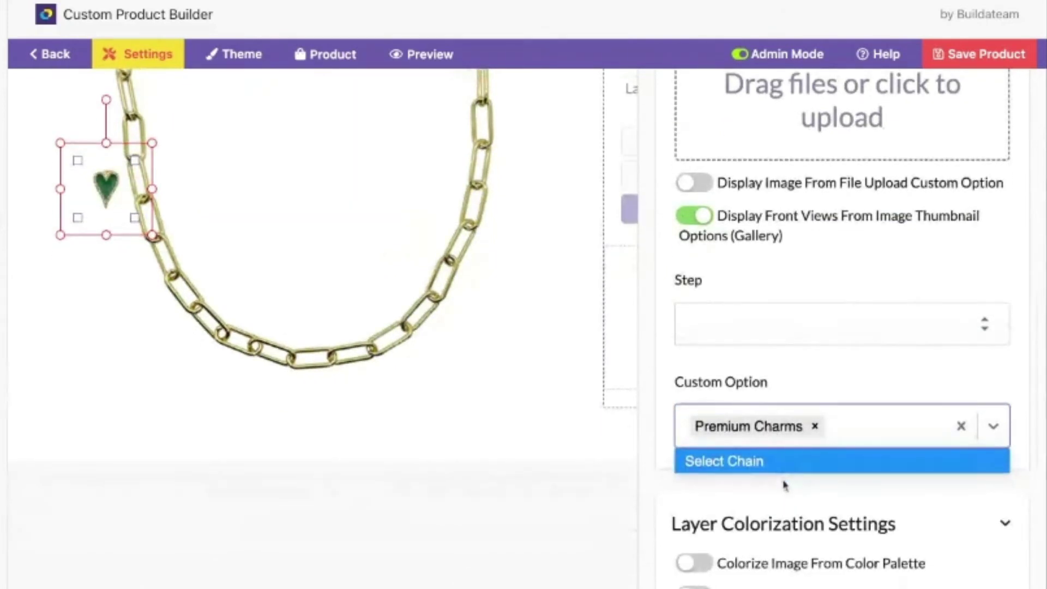
click(756, 467)
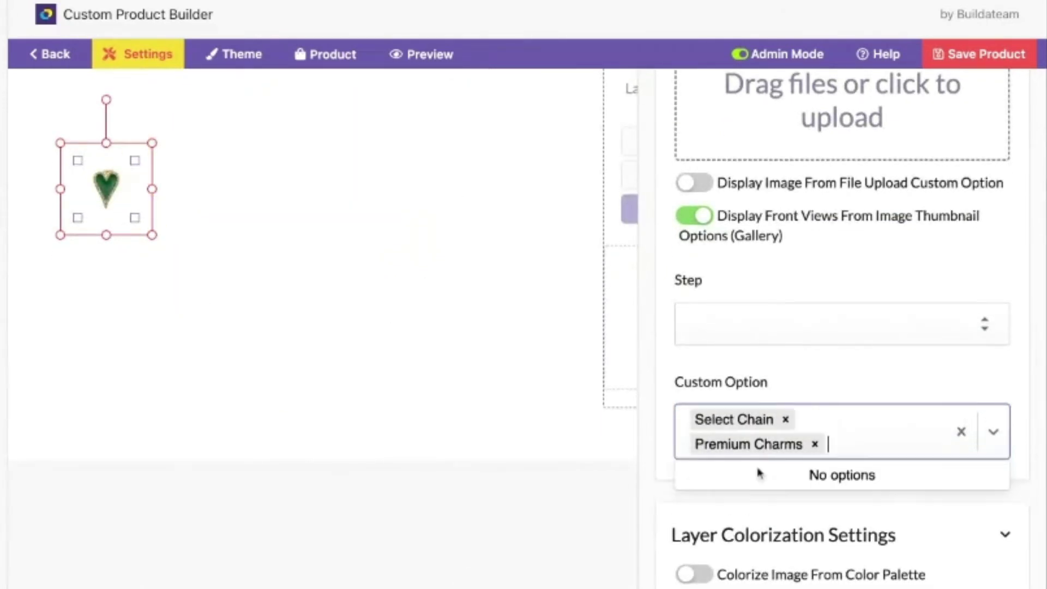
click(786, 419)
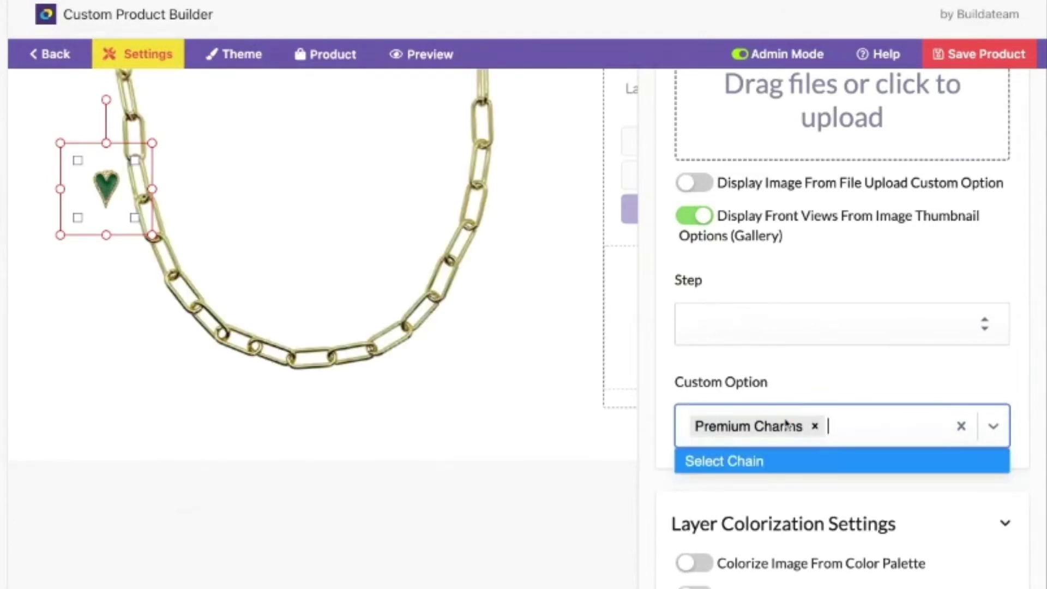
click(764, 485)
Enable Layer Hover Effect Color under User Interaction Effects and choose a green shade.
scroll(794, 483, down, 1)
scroll(788, 378, down, 1)
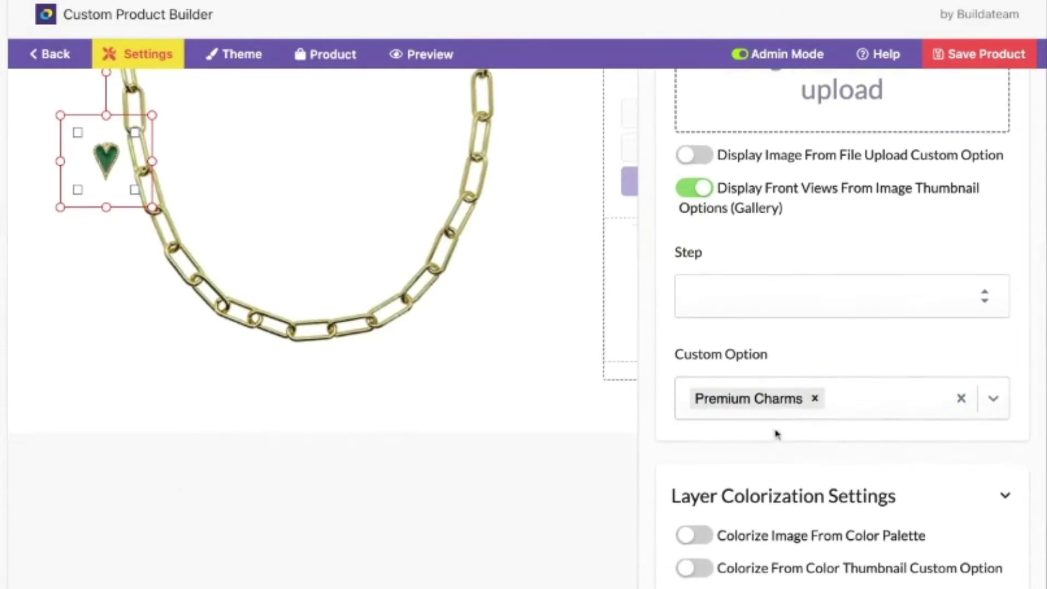
scroll(776, 444, down, 1)
scroll(777, 446, down, 3)
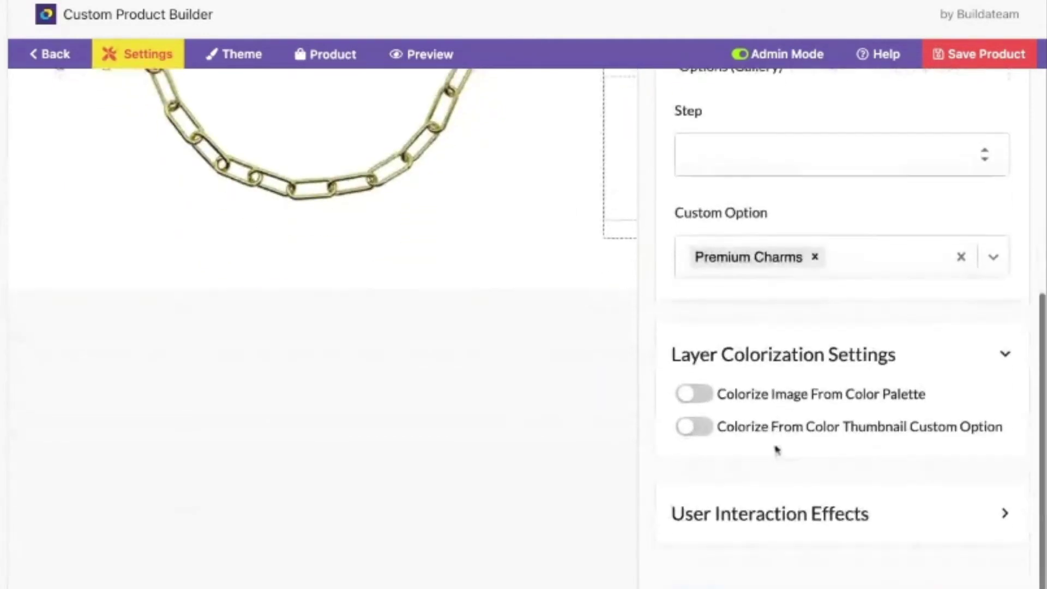
click(792, 513)
scroll(791, 517, down, 4)
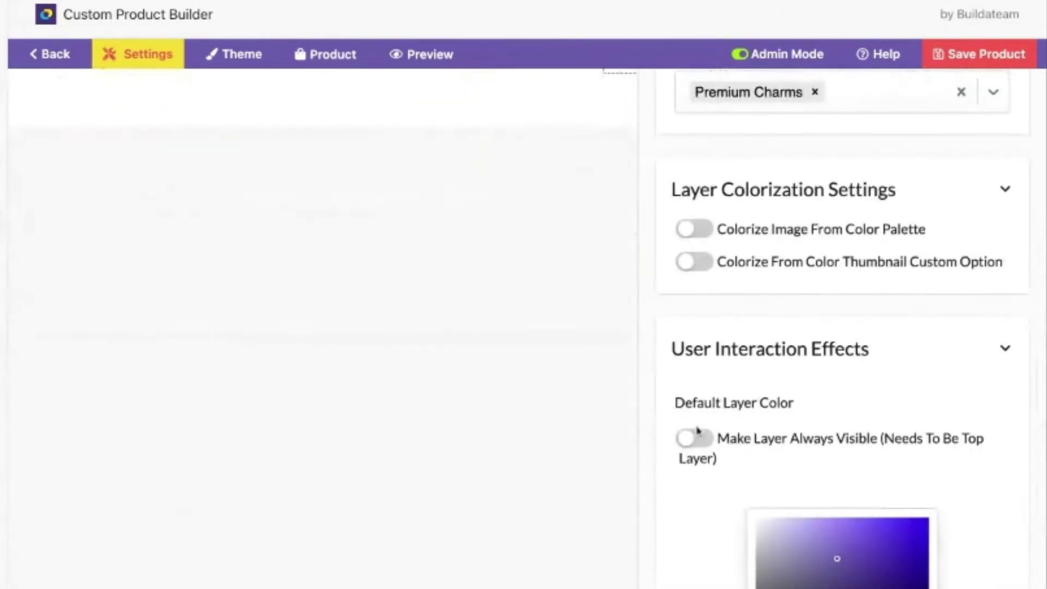
scroll(823, 441, down, 2)
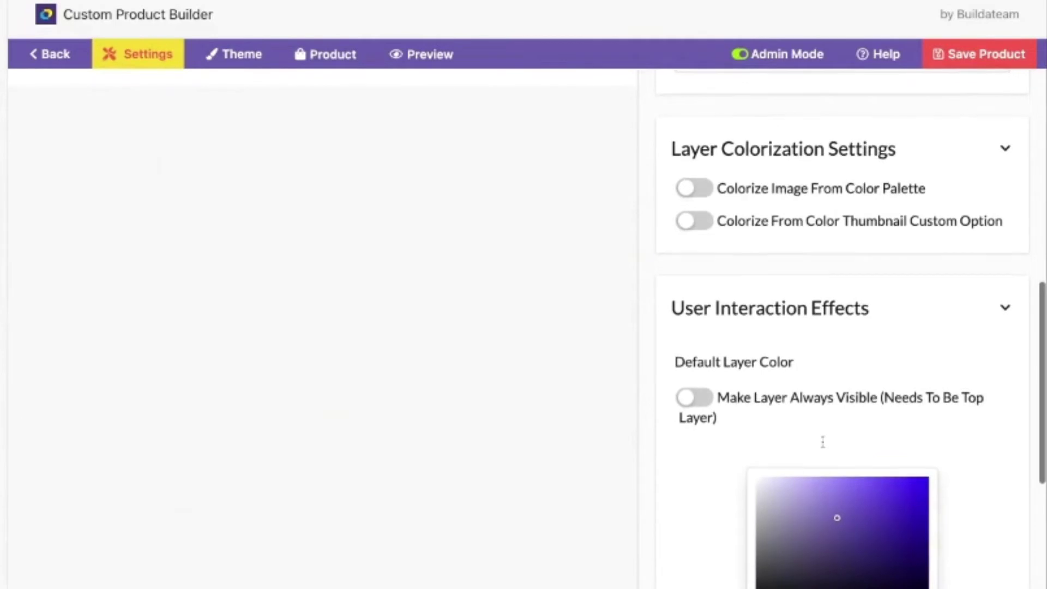
scroll(823, 442, down, 8)
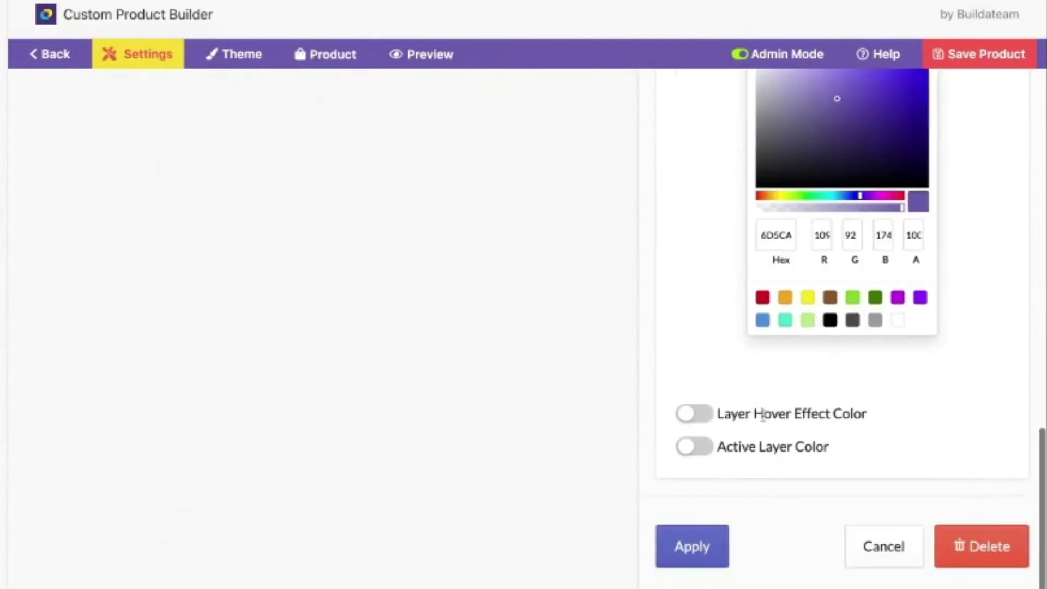
click(724, 419)
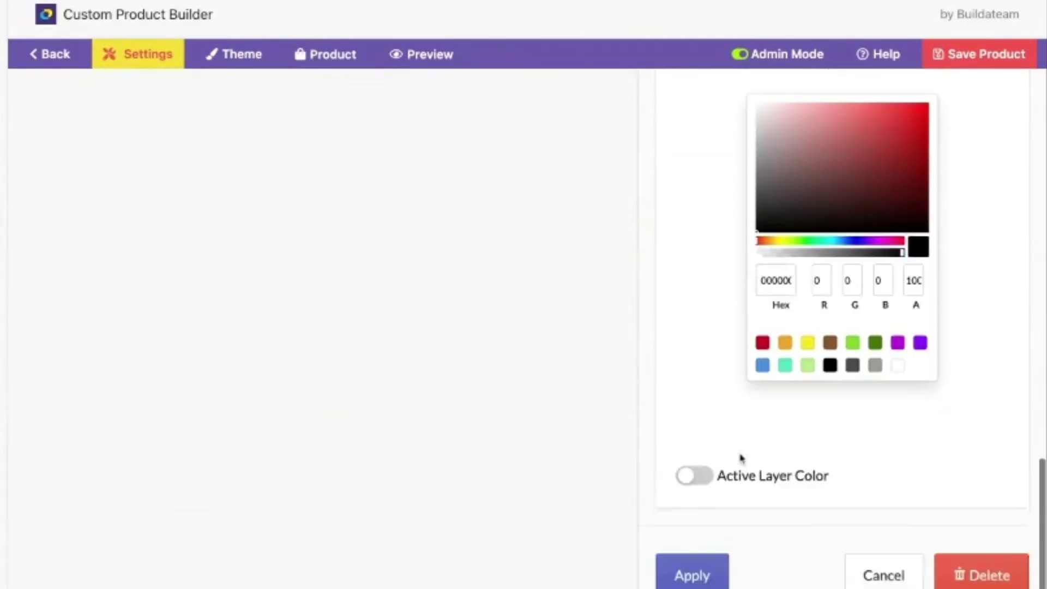
click(813, 499)
scroll(783, 503, down, 2)
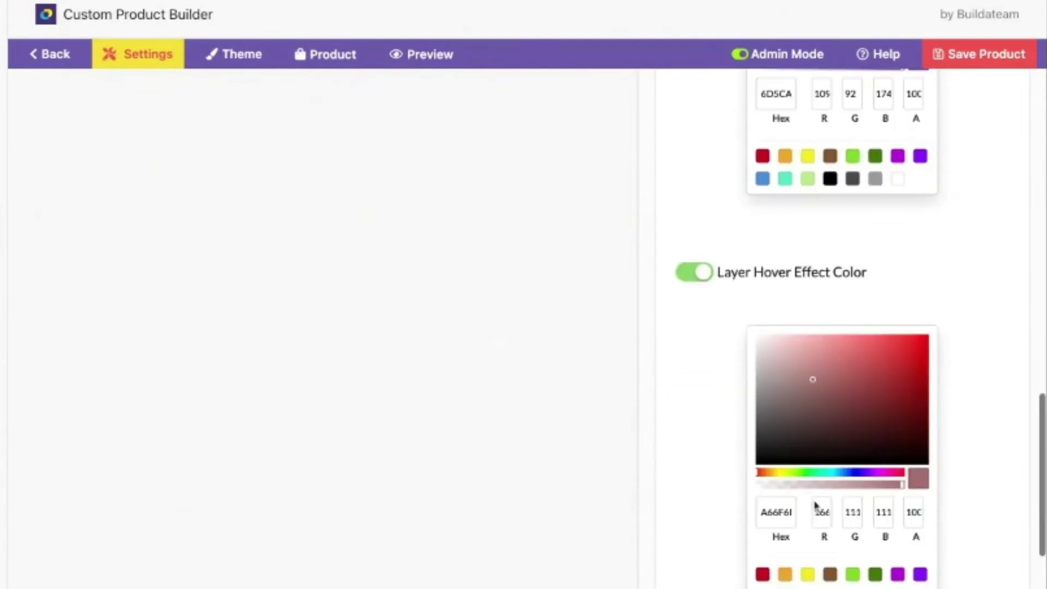
scroll(710, 375, up, 9)
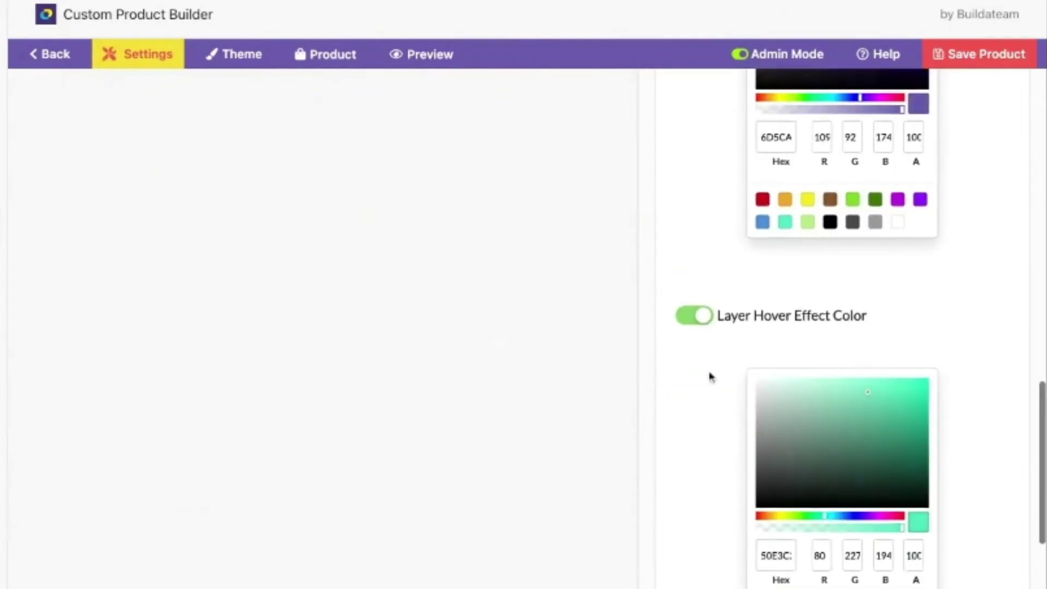
scroll(710, 375, up, 10)
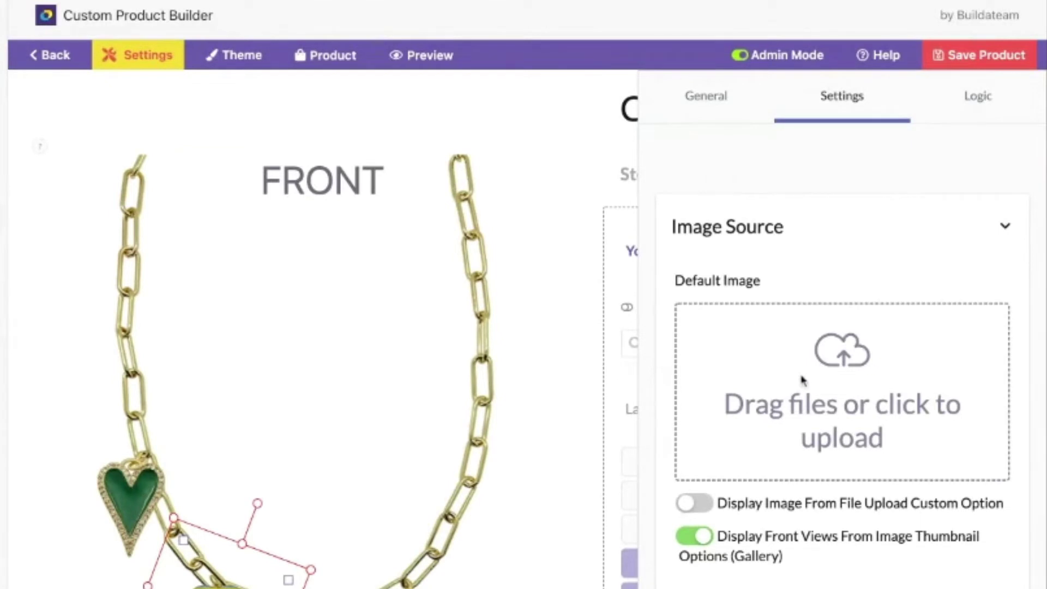
Delete the layer's default charm image and rotate its image area clockwise.
scroll(796, 433, down, 1)
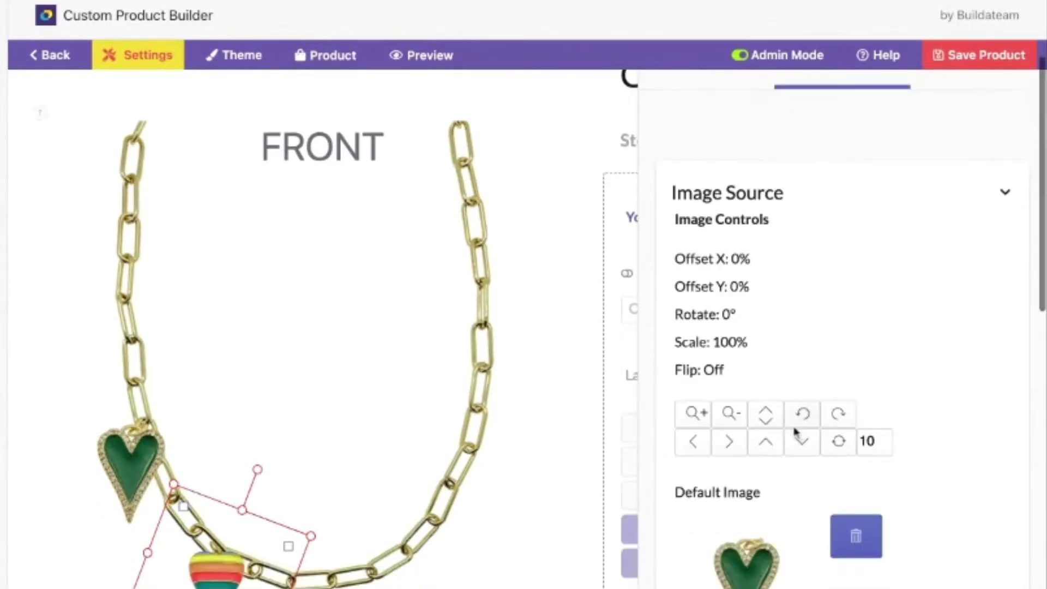
scroll(774, 382, down, 2)
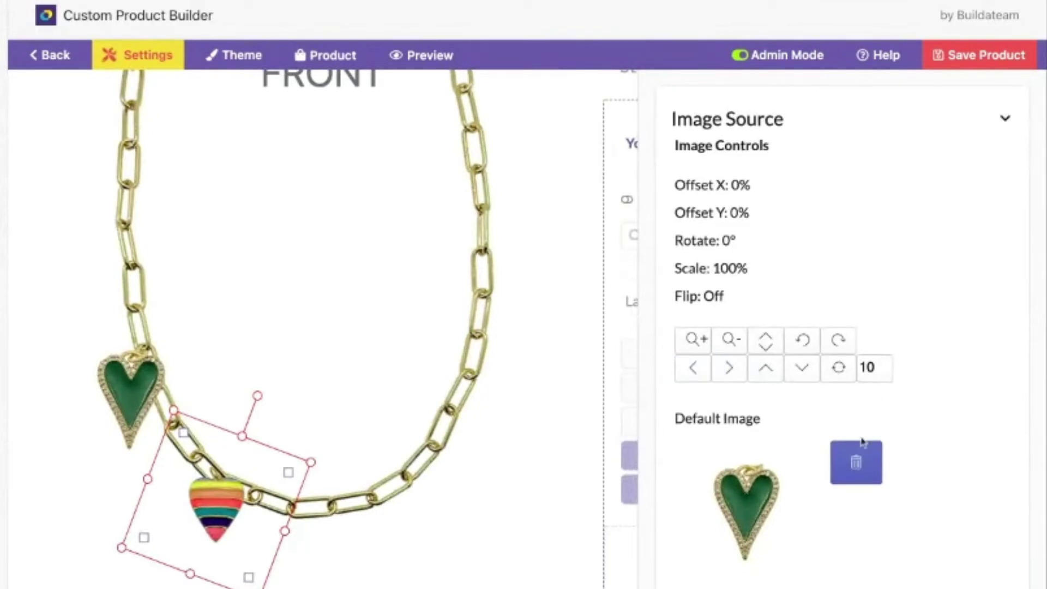
click(856, 464)
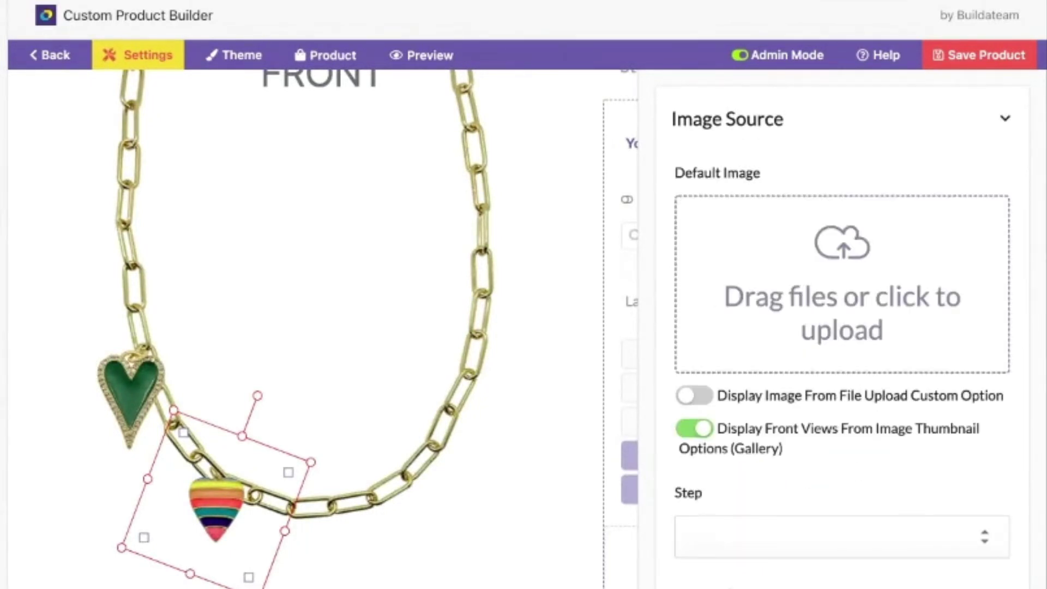
drag(257, 396, 288, 407)
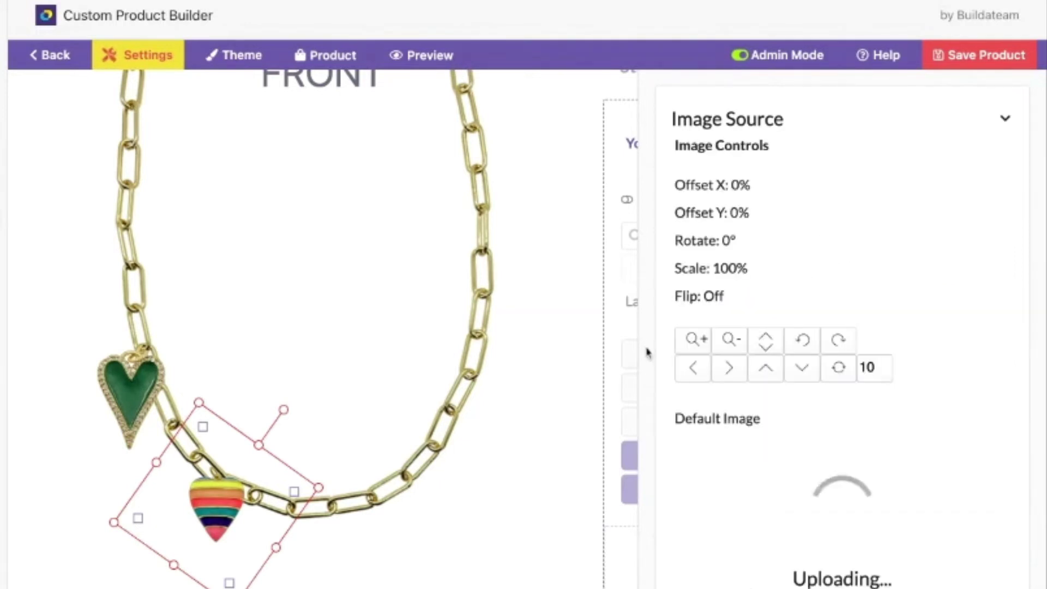
scroll(823, 452, down, 1)
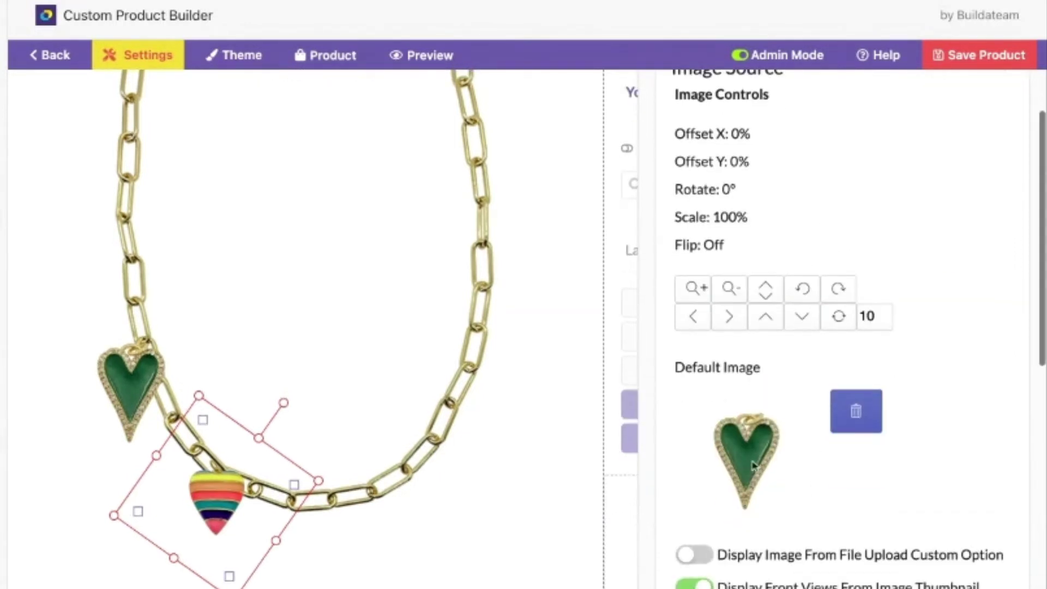
scroll(790, 461, down, 2)
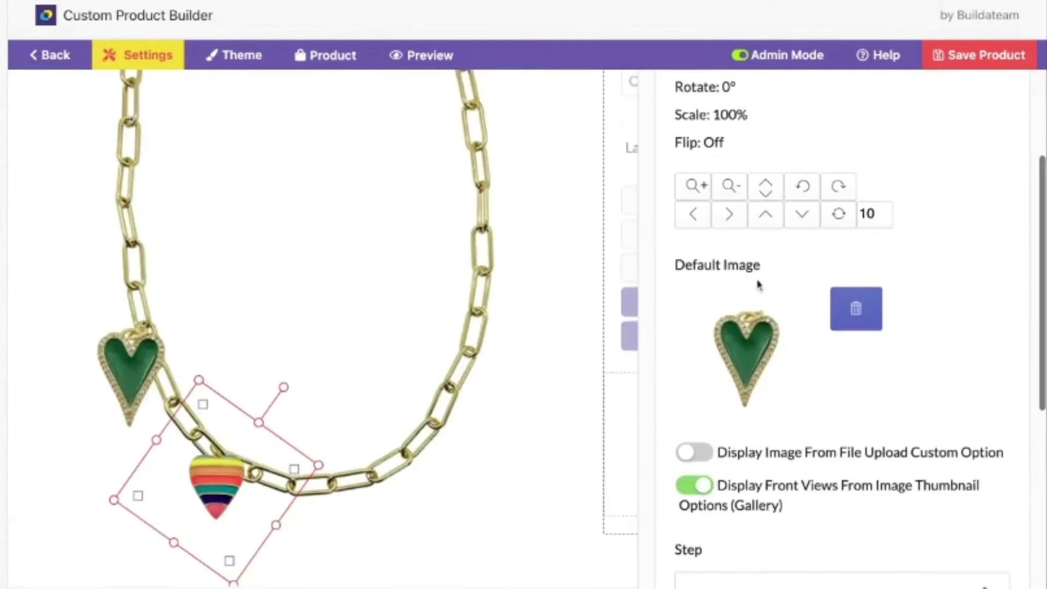
Rotate the green heart to 10° and move it left onto the chain.
click(838, 186)
click(838, 186)
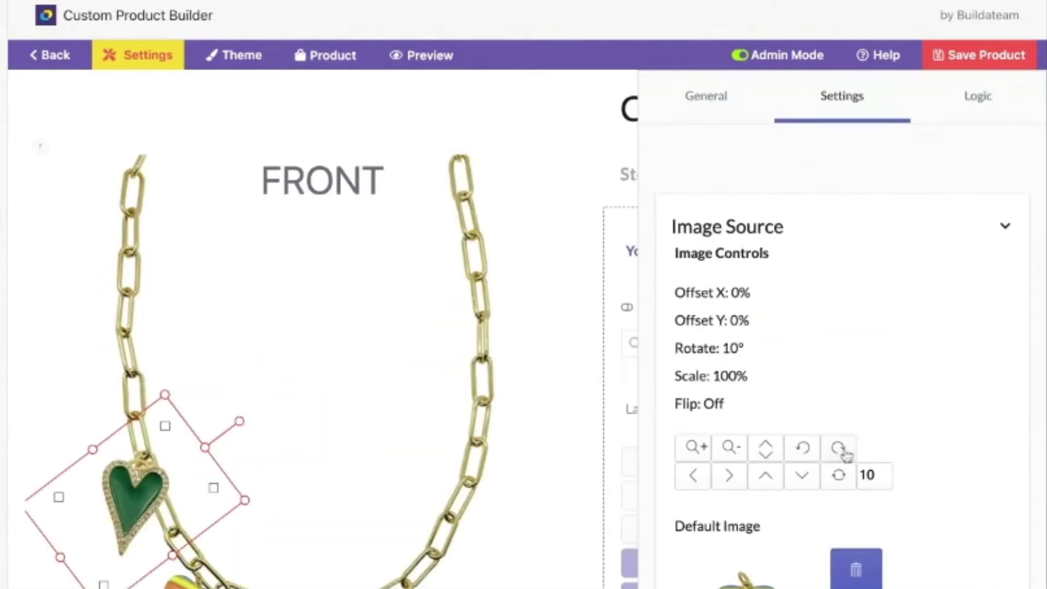
click(839, 448)
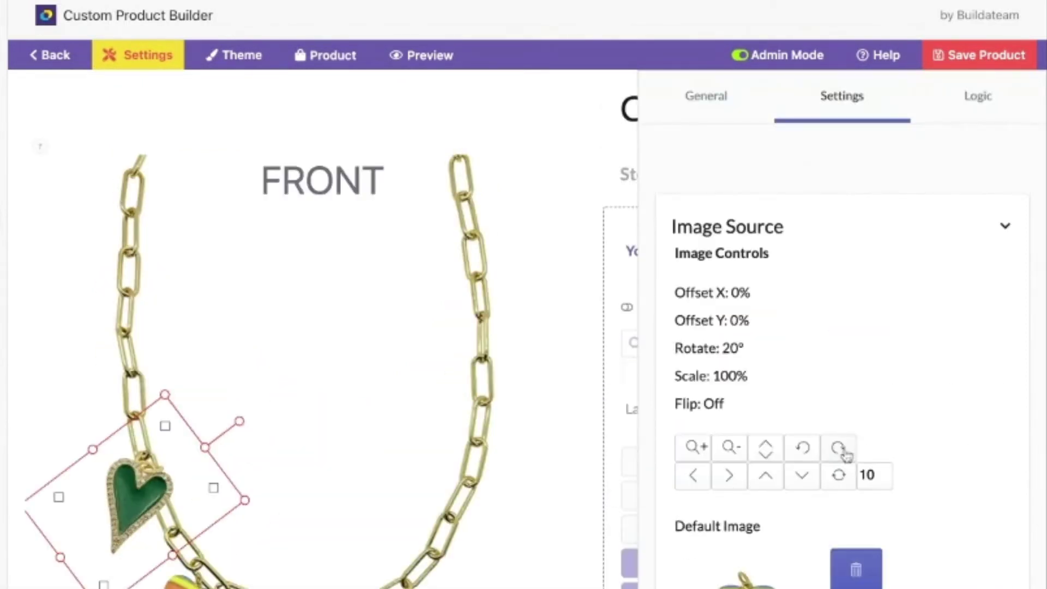
click(802, 447)
mouse_move(119, 505)
mouse_down()
mouse_move(90, 504)
mouse_move(121, 504)
mouse_up()
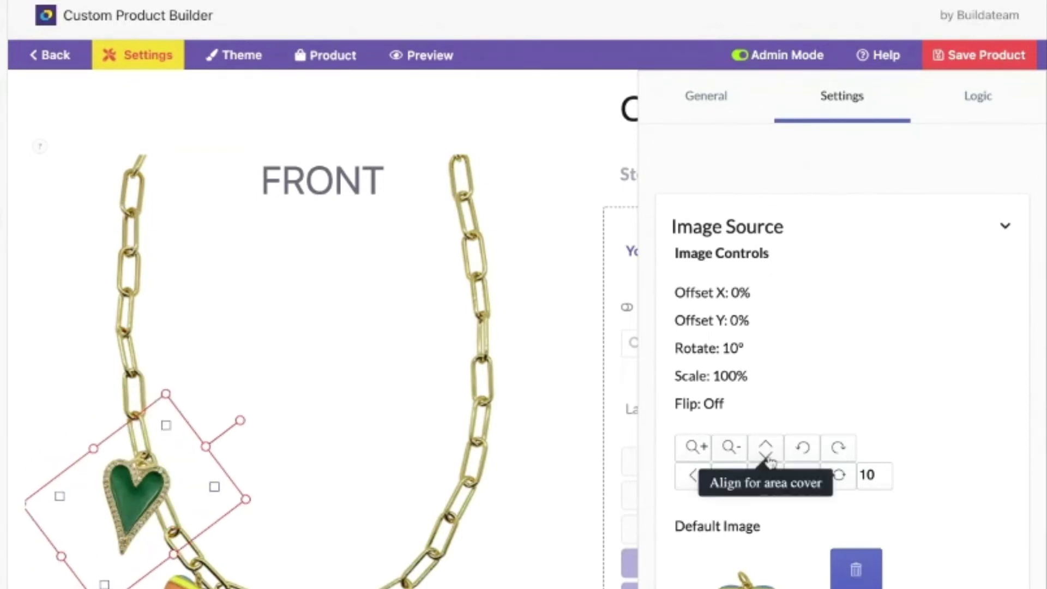
Test 110% and 120% zoom, return the heart to 100%, and save the layer.
click(695, 447)
click(697, 449)
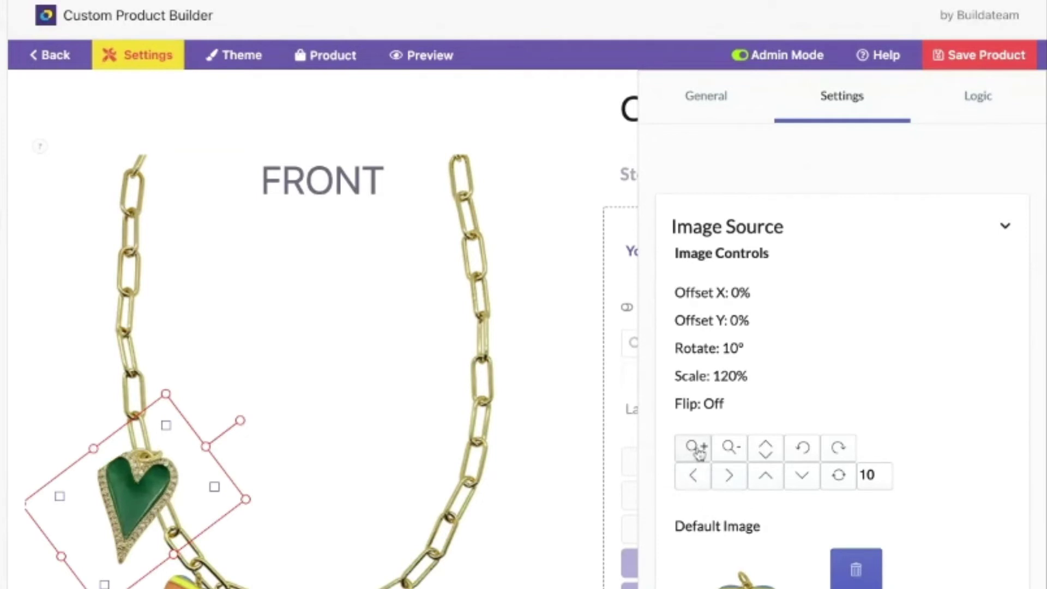
click(729, 450)
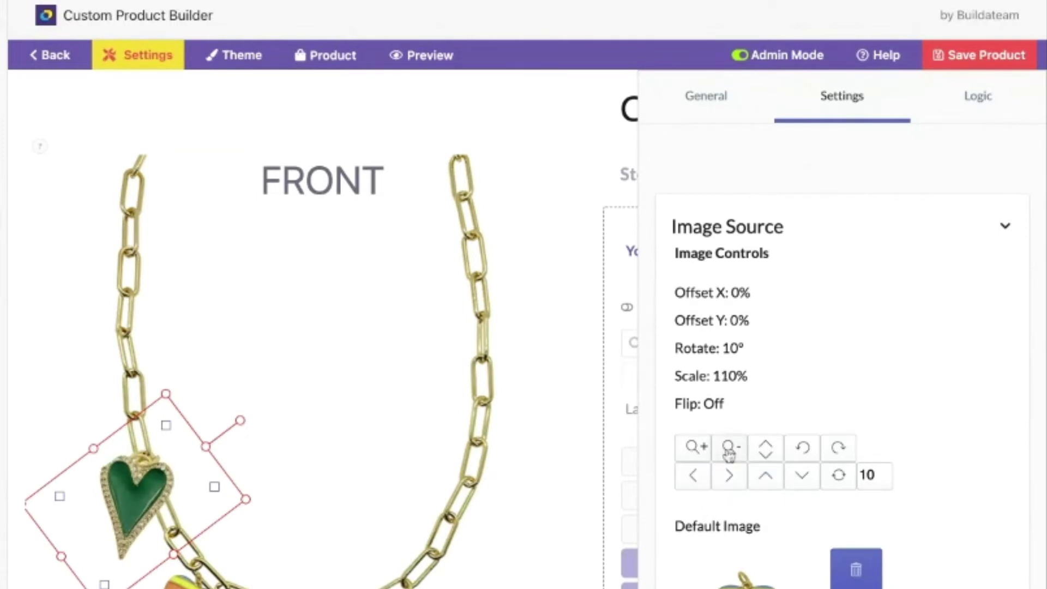
click(729, 451)
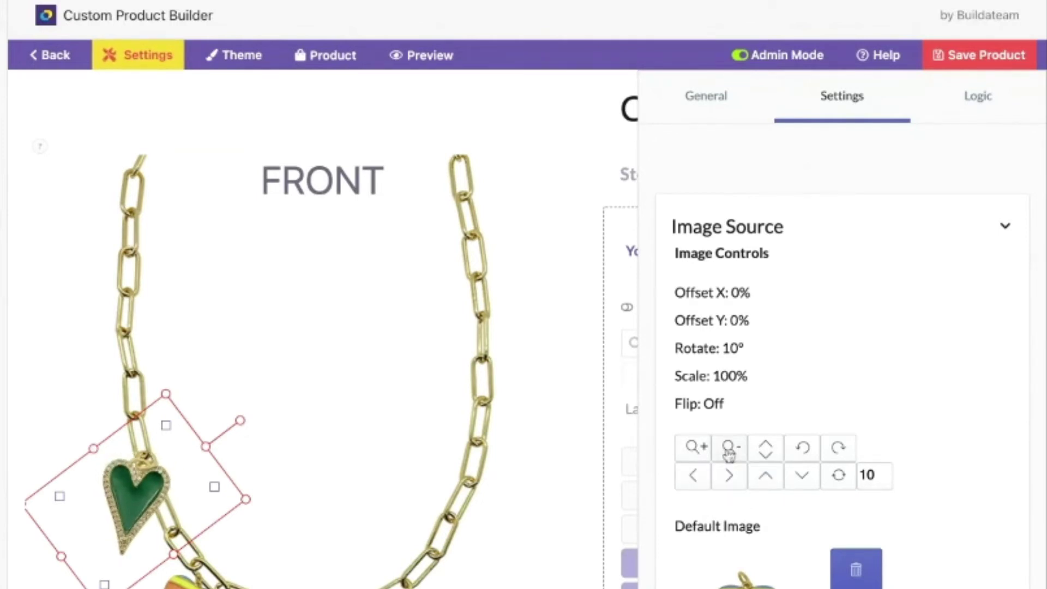
click(694, 447)
click(728, 450)
scroll(791, 423, down, 5)
scroll(760, 490, down, 7)
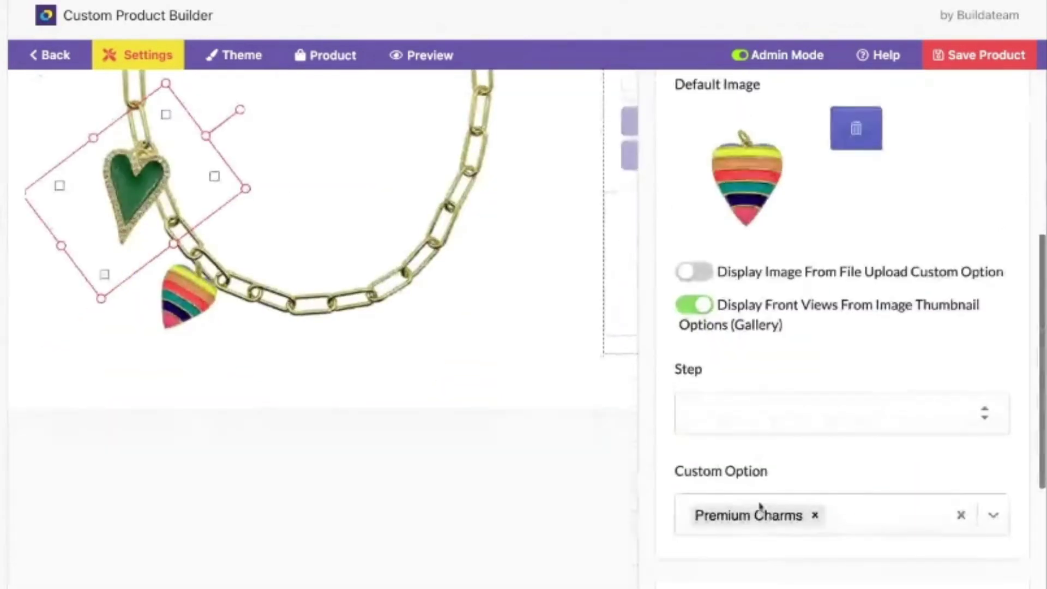
scroll(759, 509, up, 12)
scroll(872, 245, down, 12)
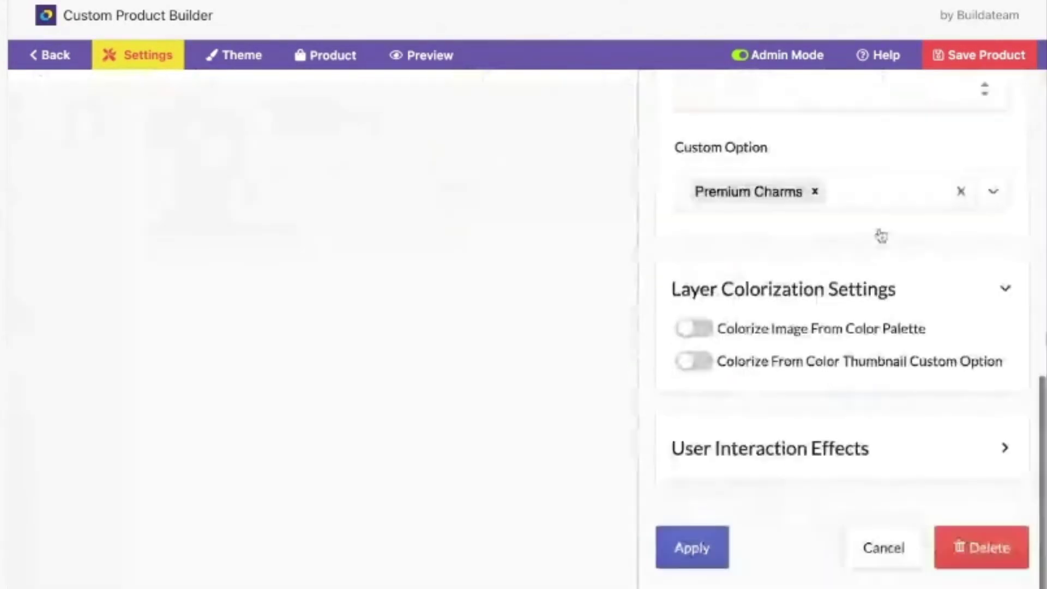
click(704, 558)
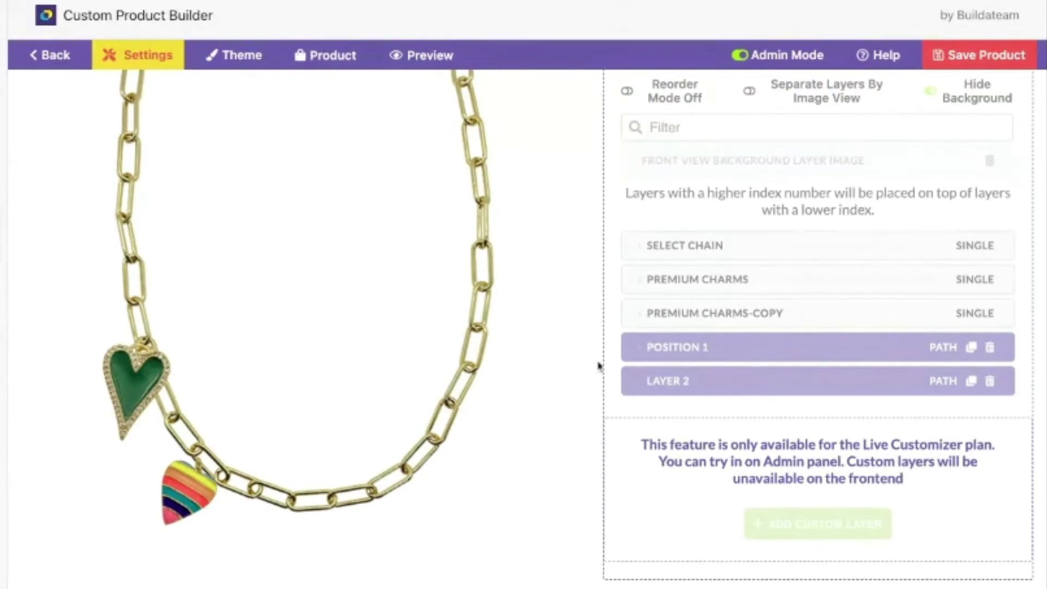
Toggle between the Steps and Layers tabs, ending on the scrolled-down layers list.
scroll(598, 366, up, 4)
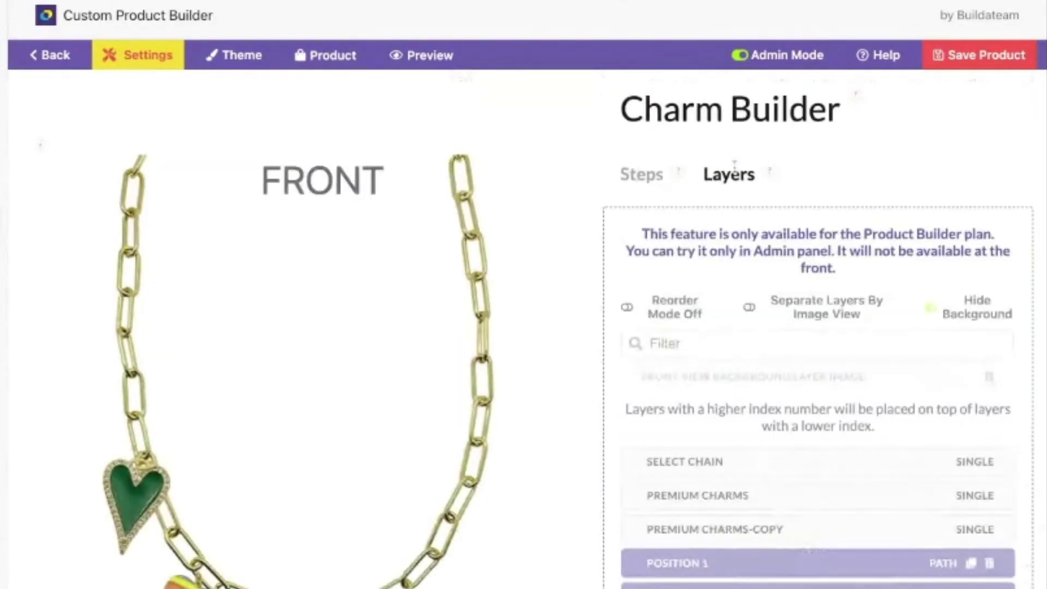
click(635, 179)
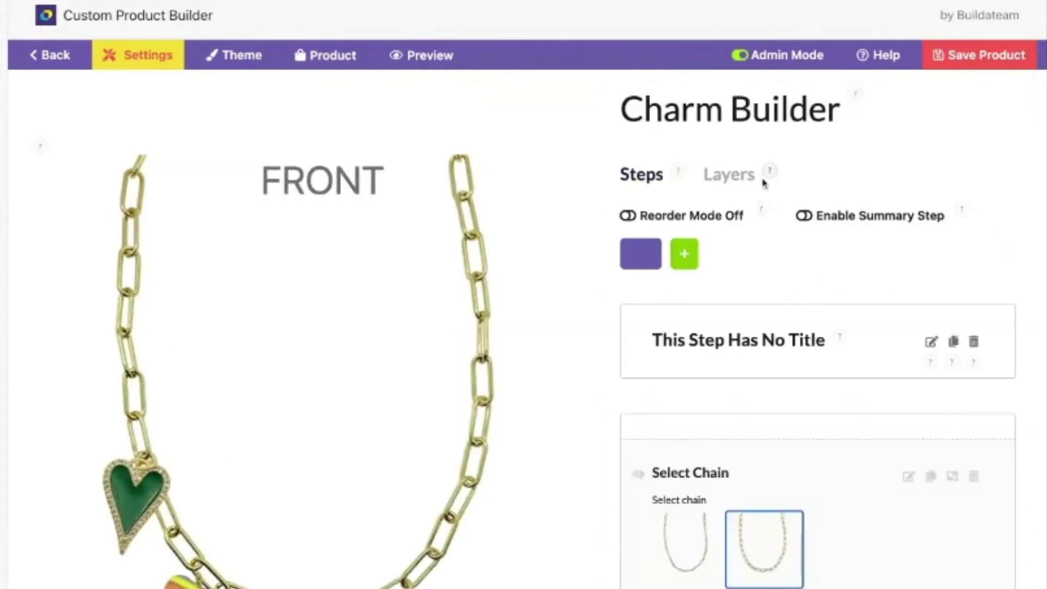
click(742, 186)
click(643, 184)
scroll(694, 283, down, 7)
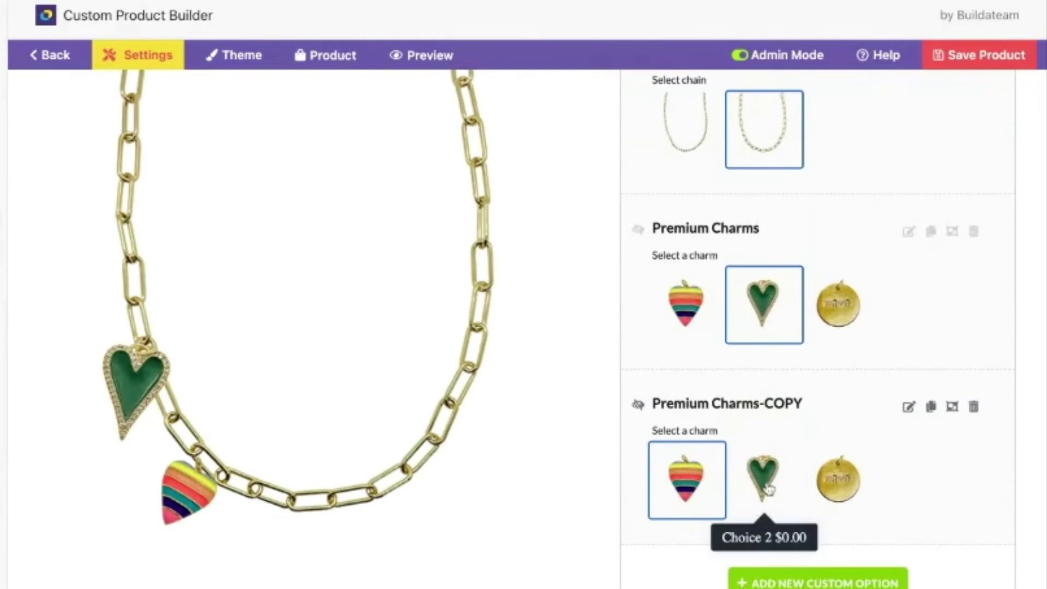
scroll(709, 436, up, 7)
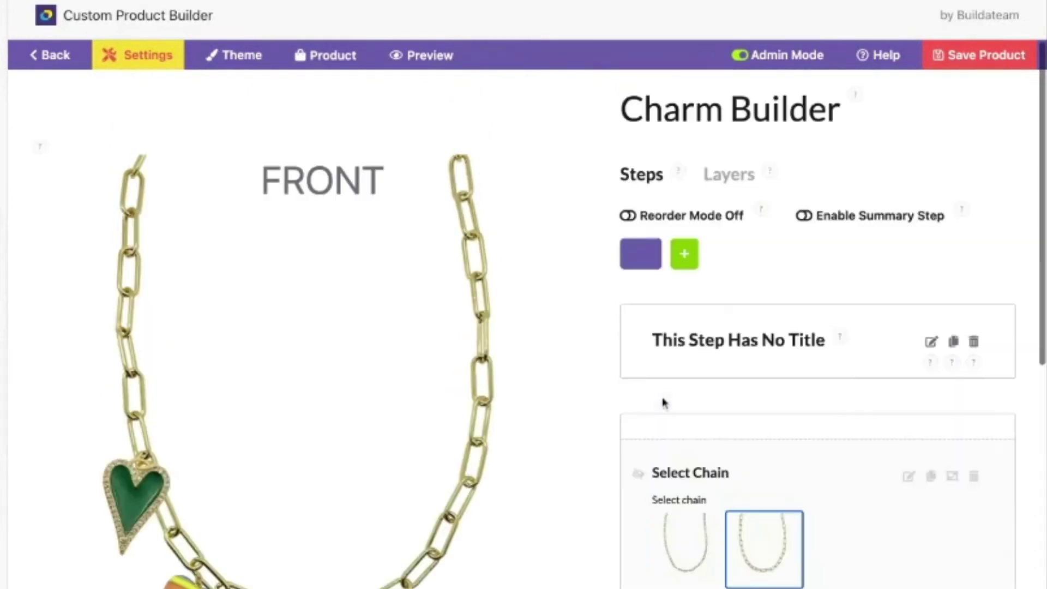
click(731, 176)
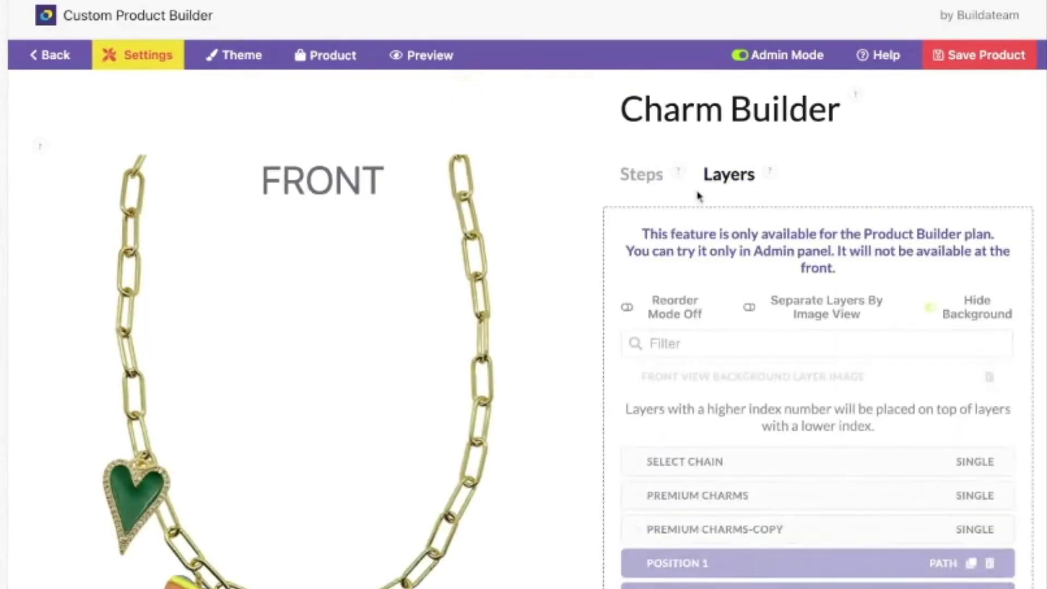
scroll(715, 254, down, 4)
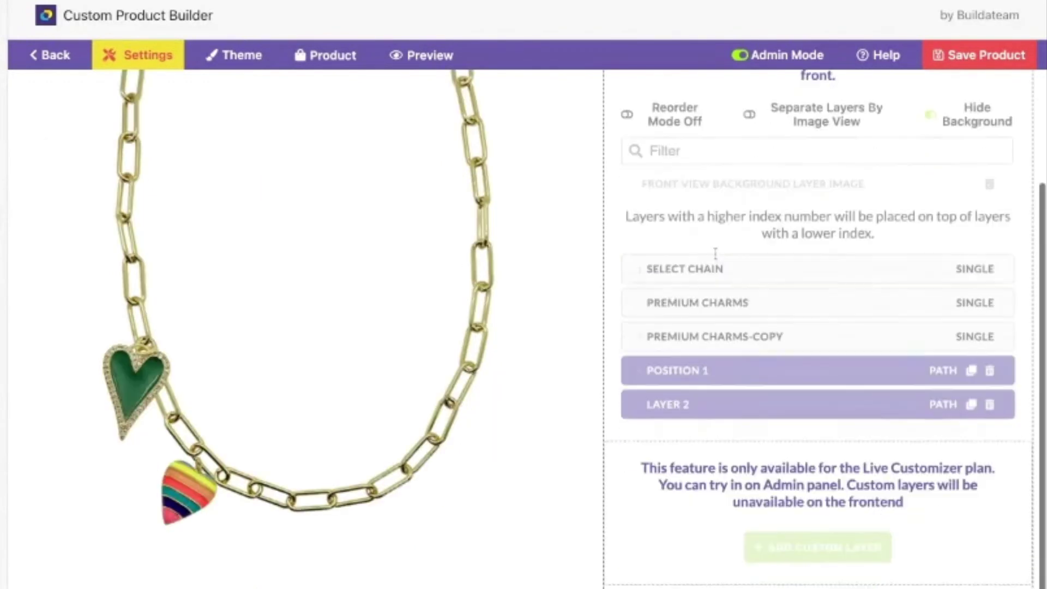
Add a new custom path layer and choose its layer type.
click(815, 548)
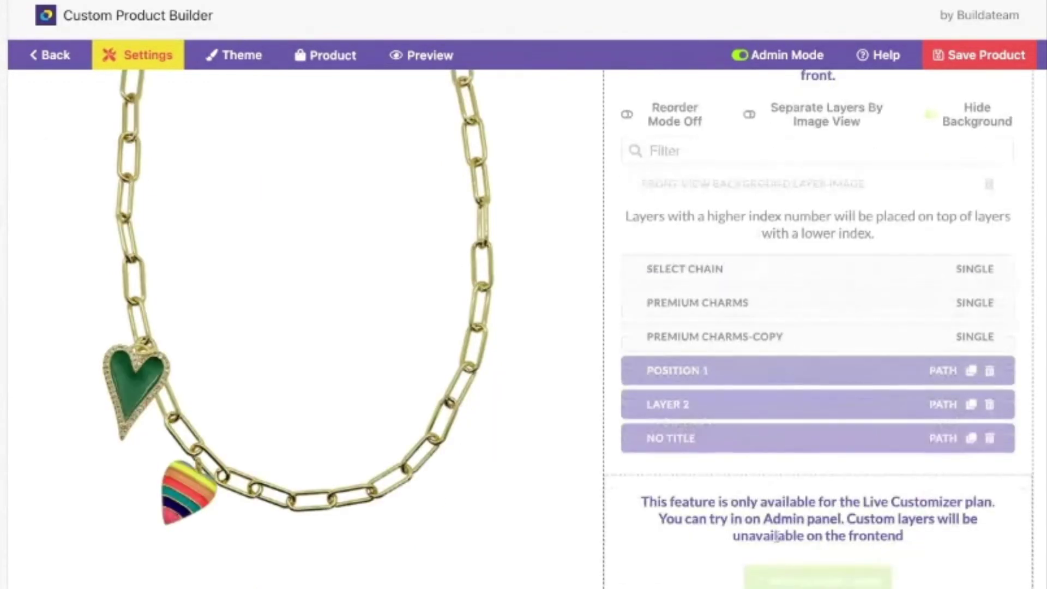
click(752, 452)
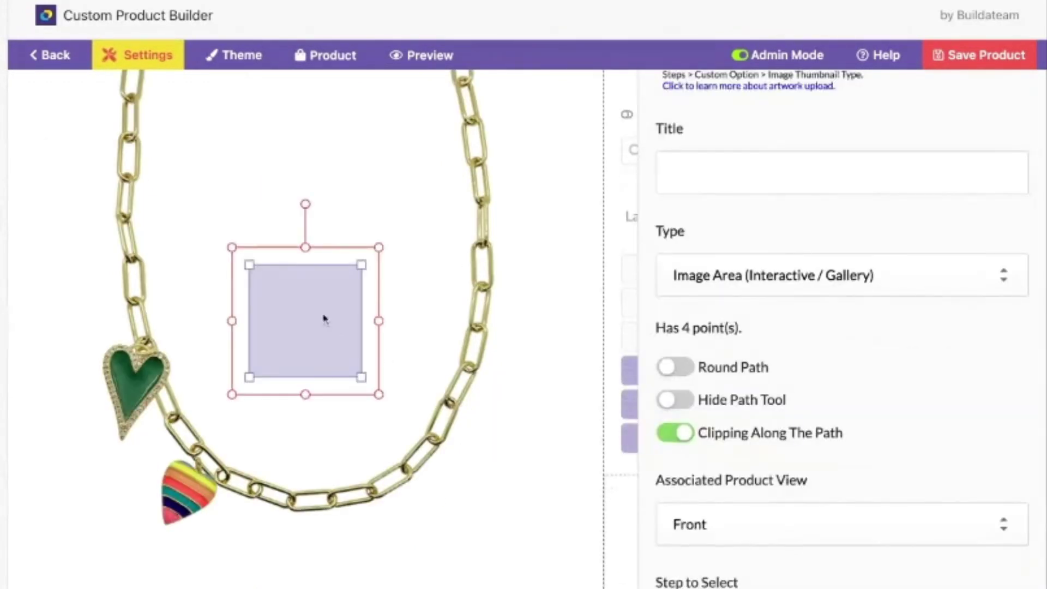
scroll(767, 311, up, 1)
click(742, 293)
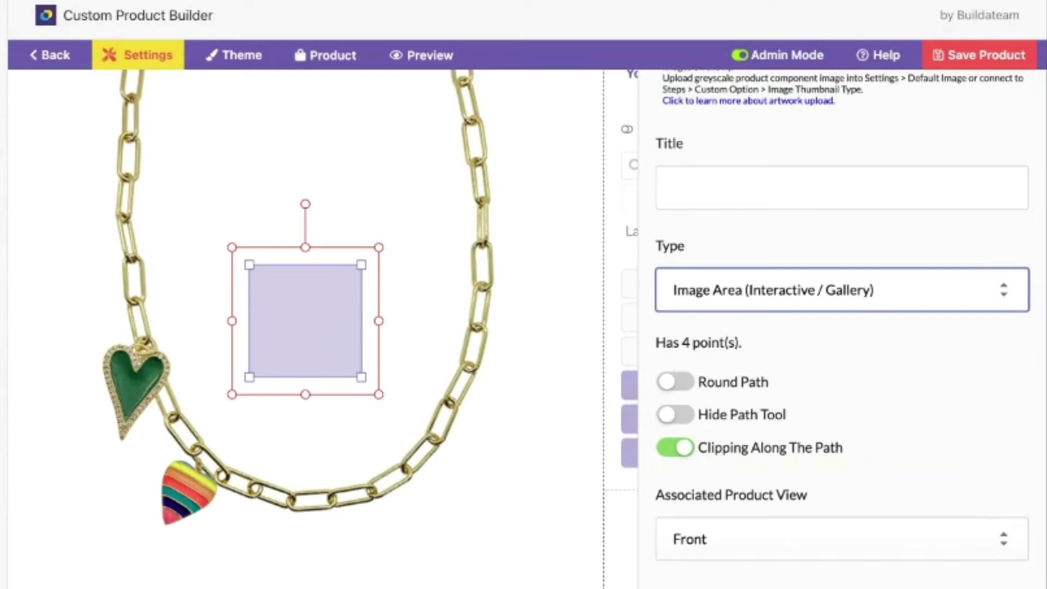
Expand Image Source in the layer's Settings, pointing out the Front Views and Image Thumbnail options.
scroll(586, 303, up, 3)
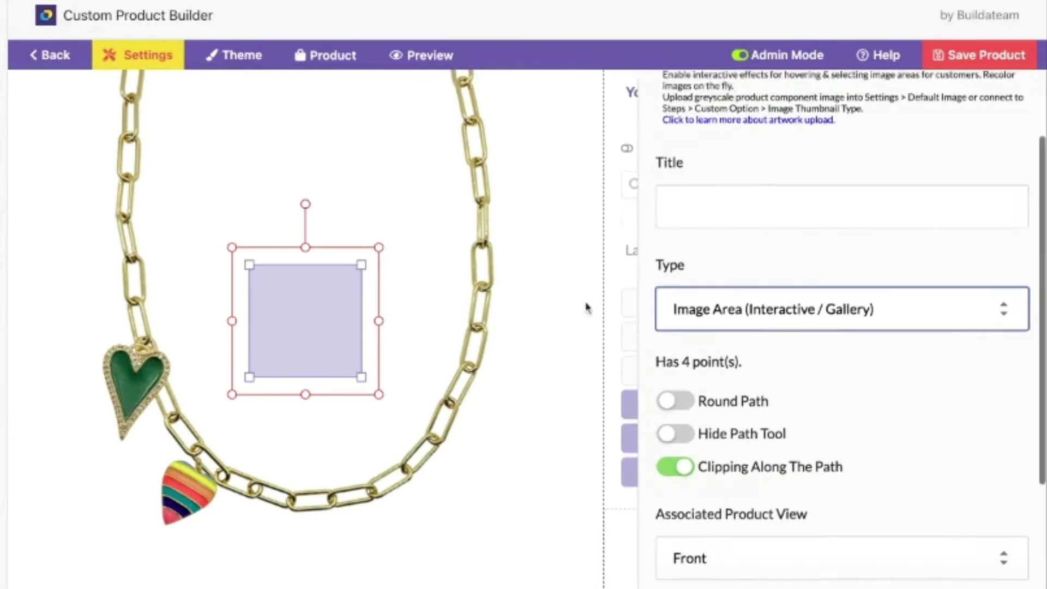
click(842, 97)
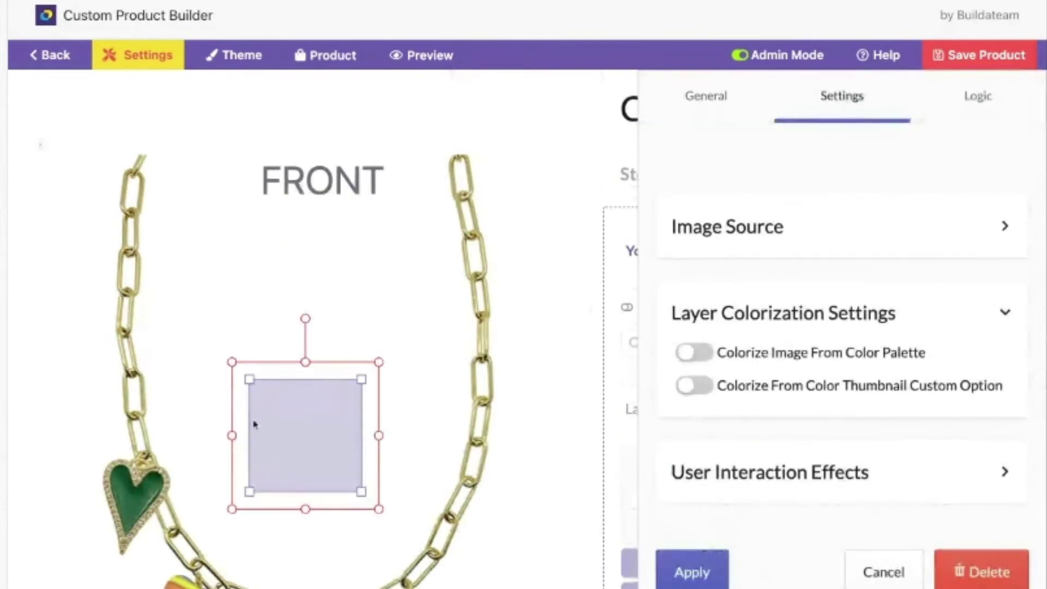
click(852, 237)
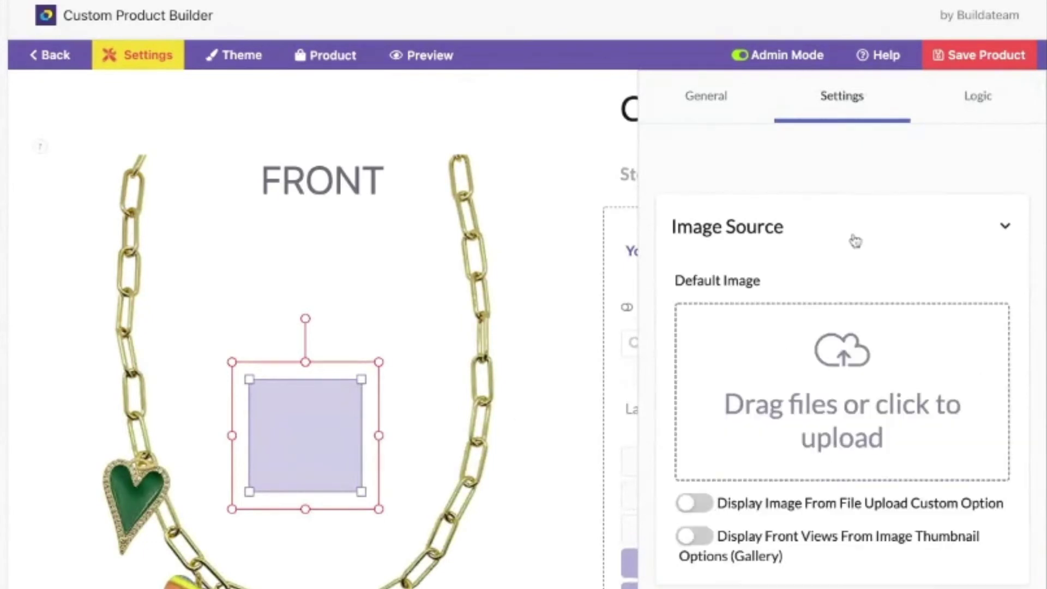
scroll(716, 252, down, 2)
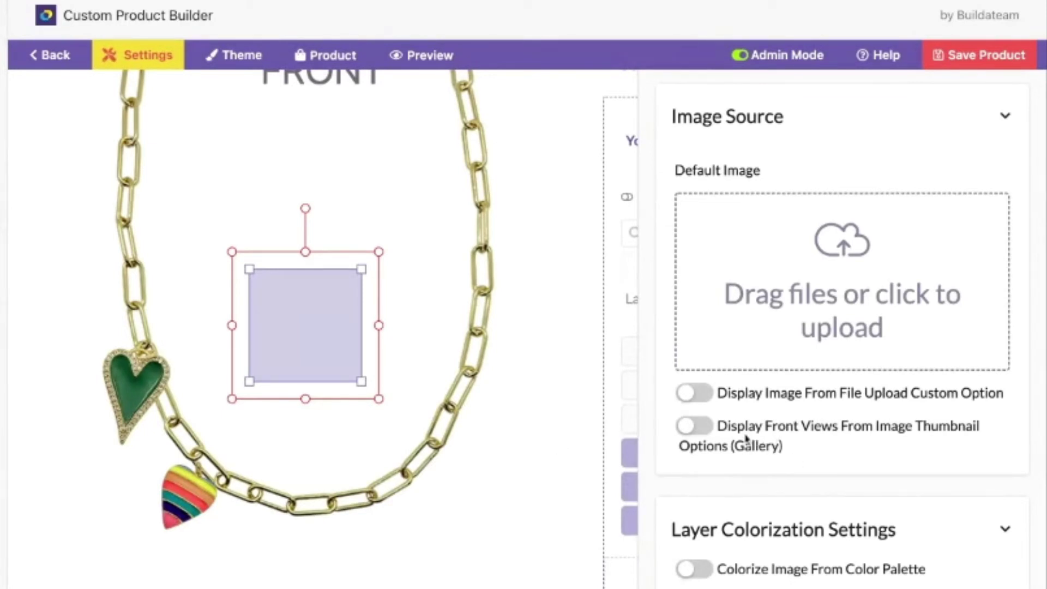
drag(766, 421, 833, 425)
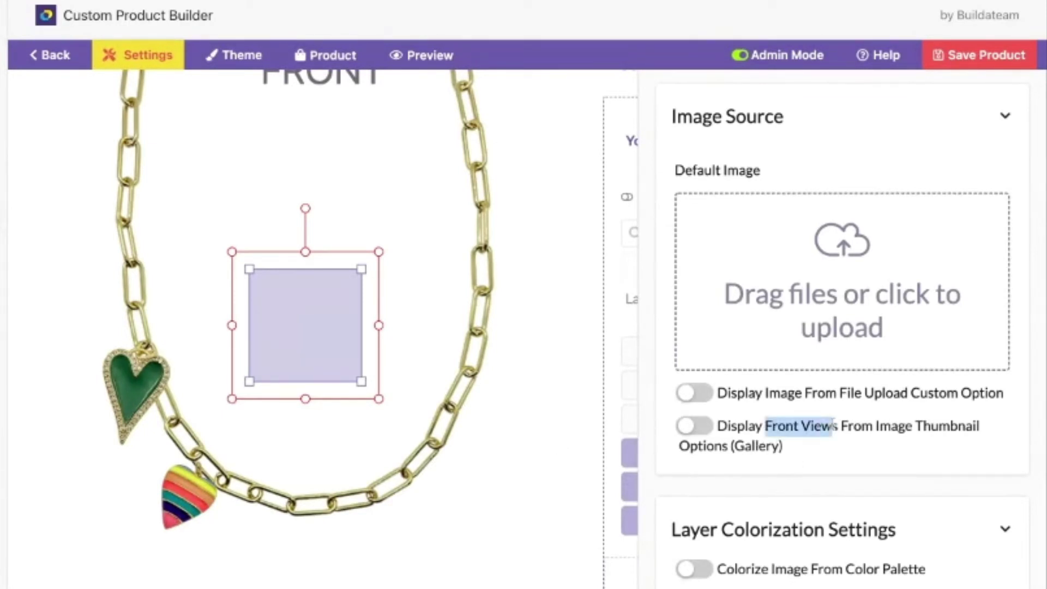
drag(980, 427, 873, 426)
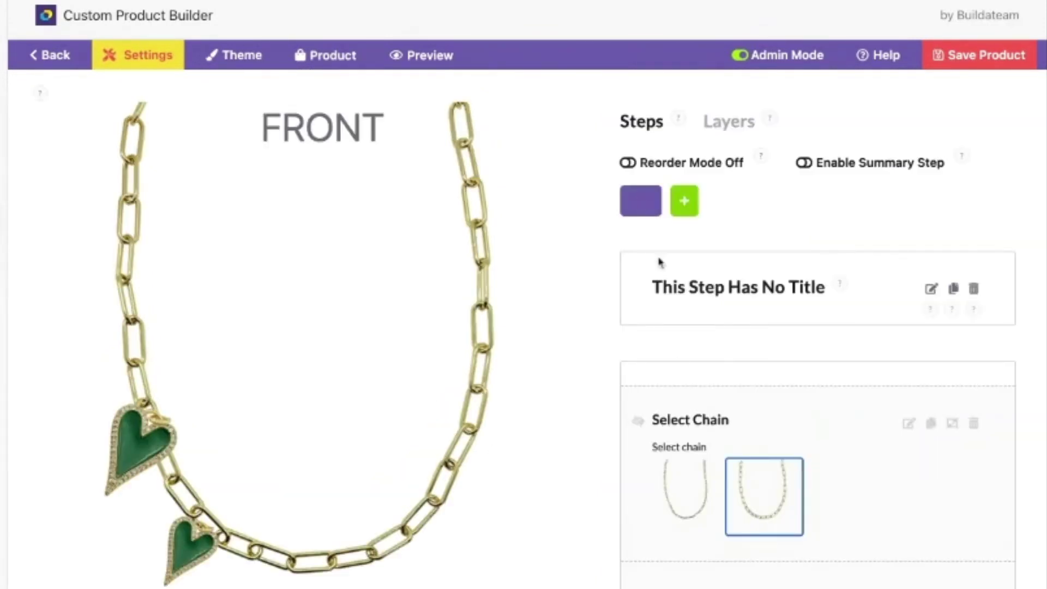
Title the untitled step 'Position 1' and save it.
click(684, 210)
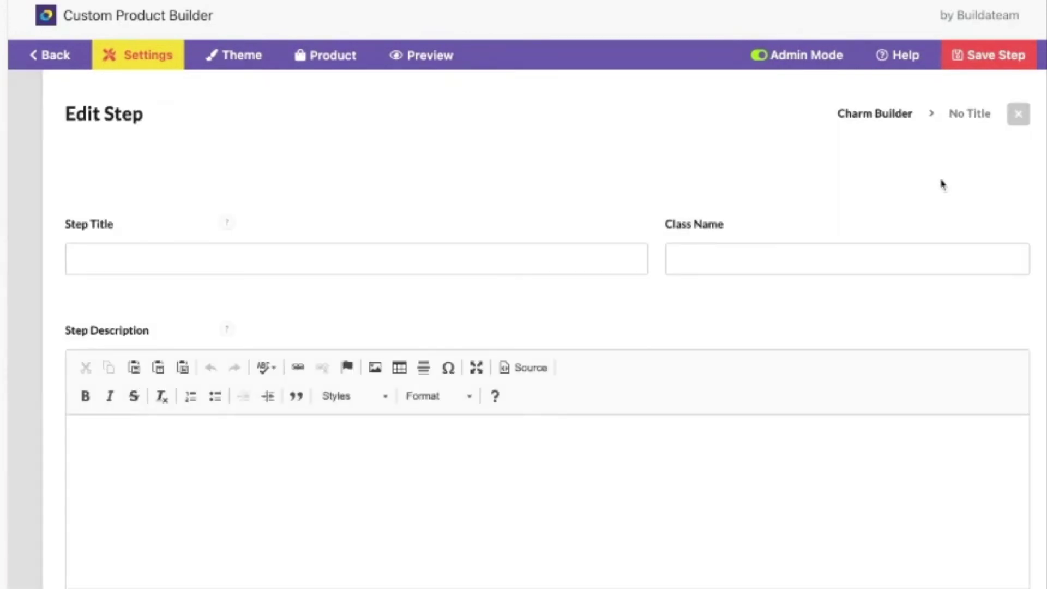
click(1019, 117)
click(932, 342)
click(292, 259)
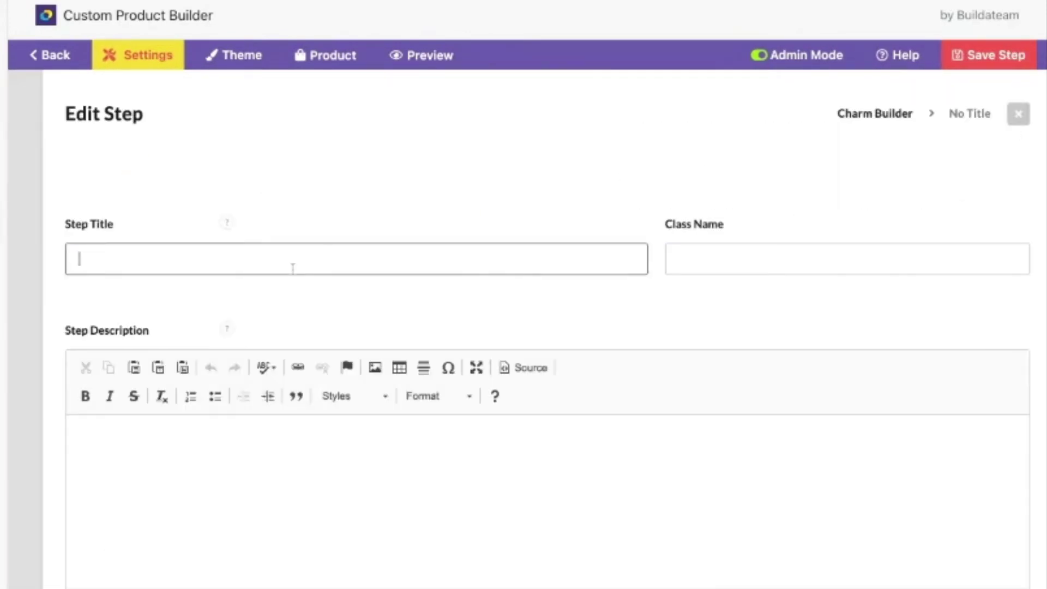
text(Poi)
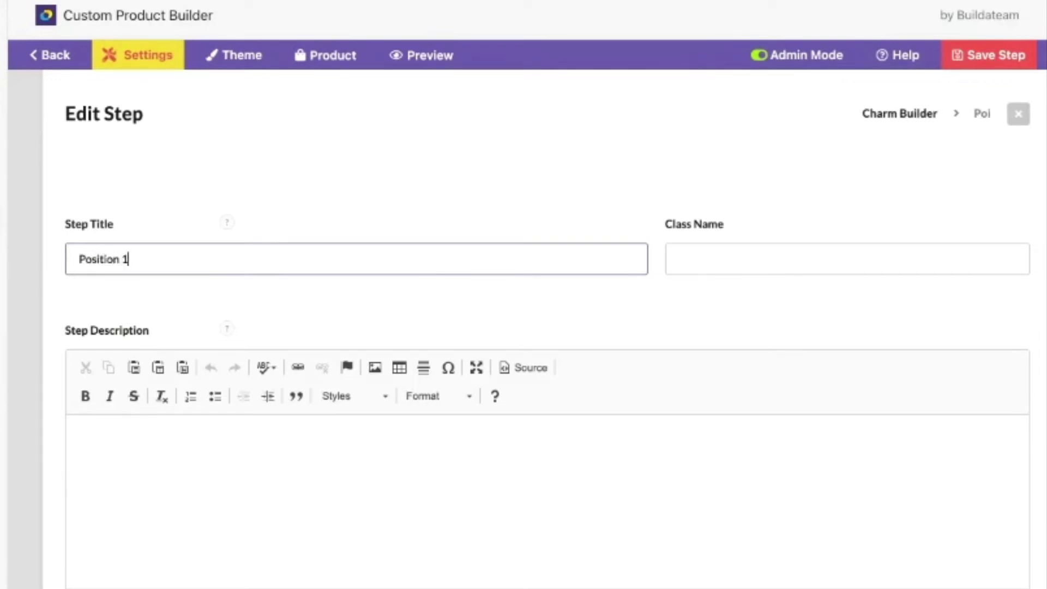
scroll(629, 308, down, 10)
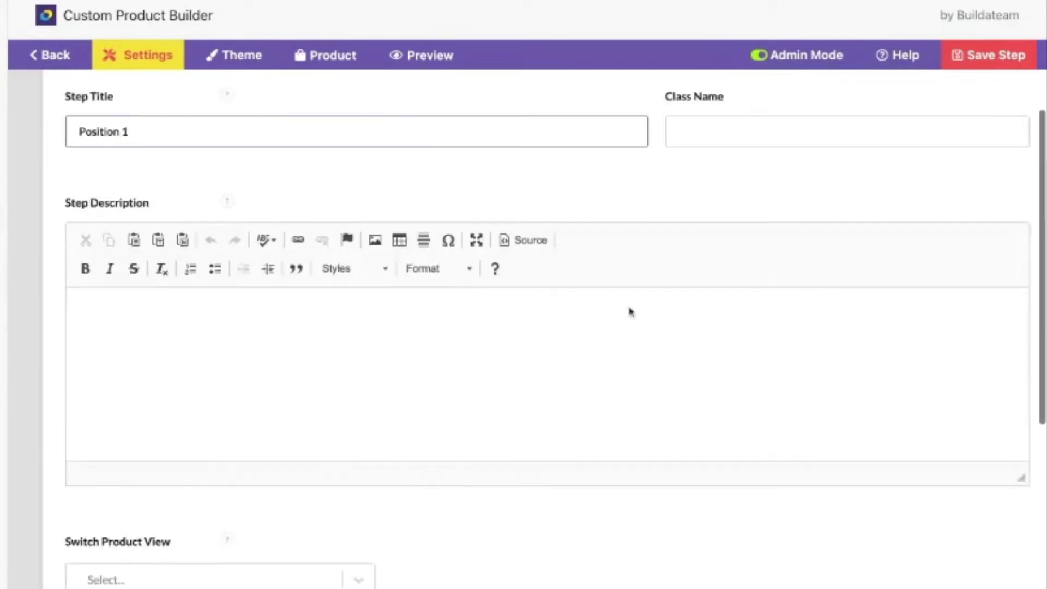
click(979, 61)
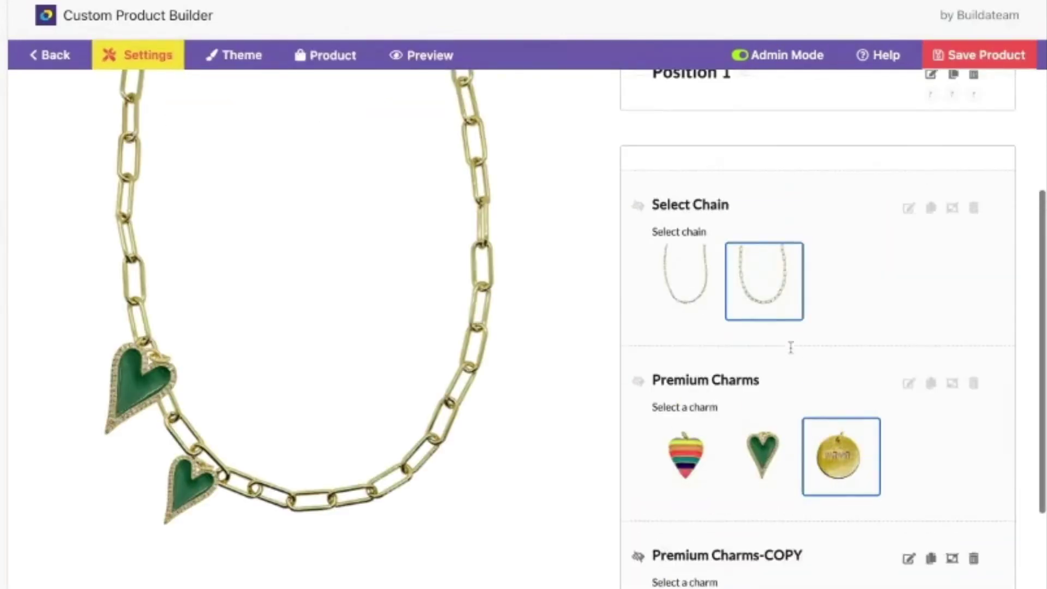
Add a new step titled 'Position 2' and save it.
click(746, 140)
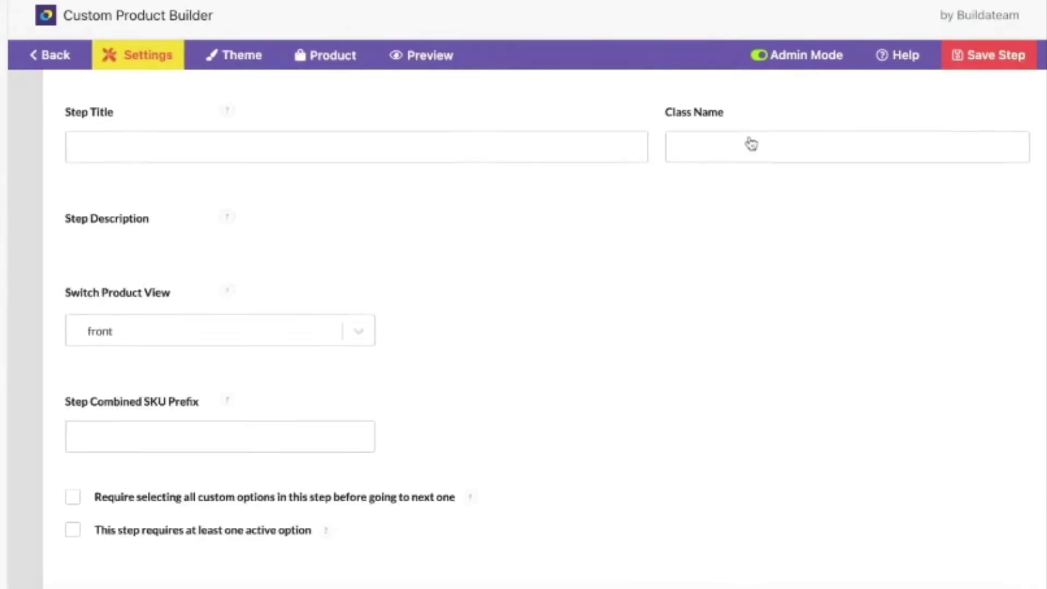
click(417, 138)
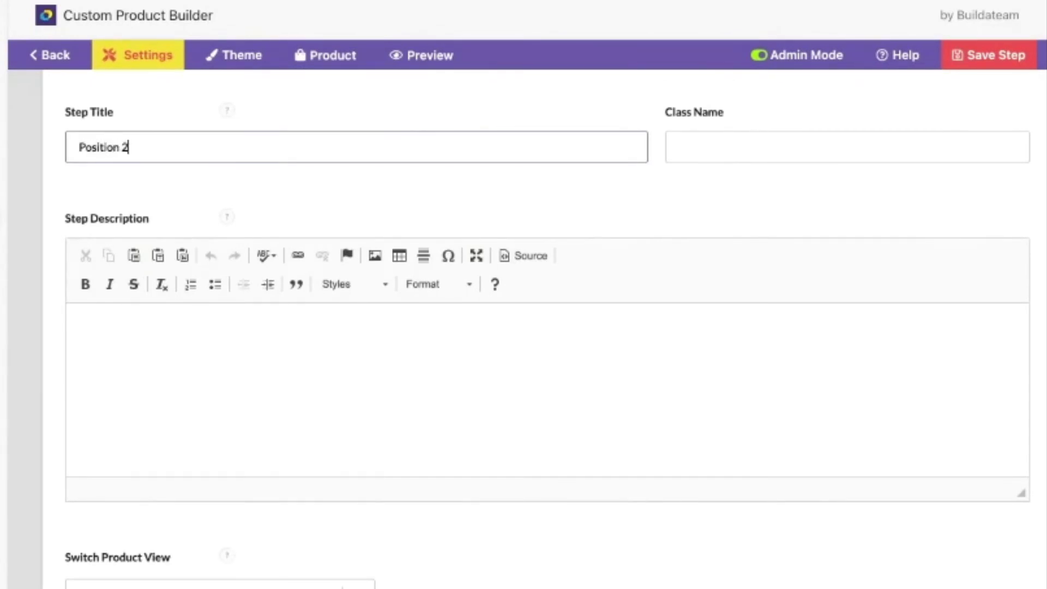
scroll(591, 312, down, 7)
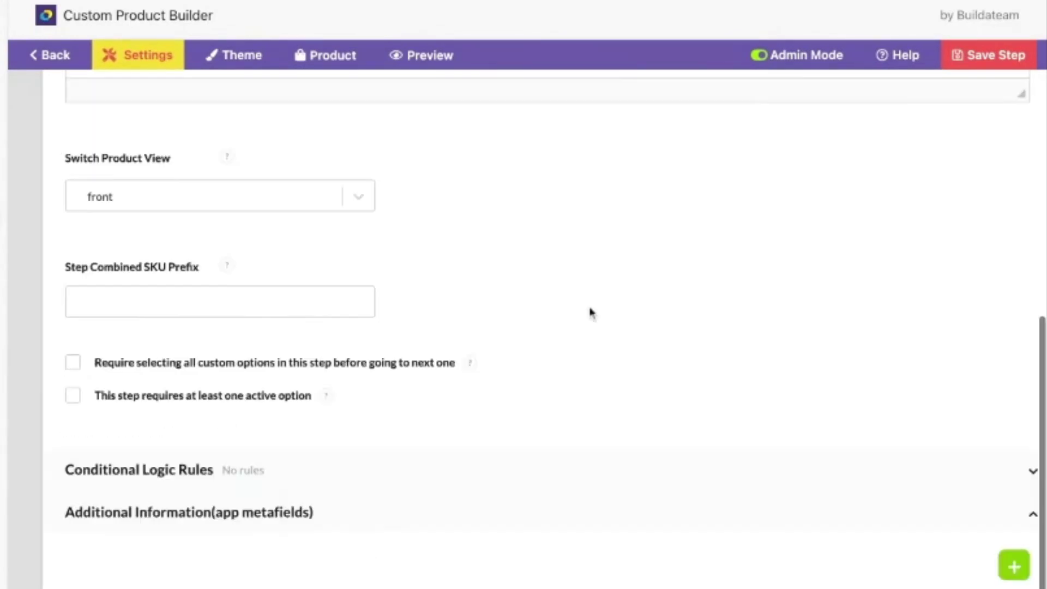
click(985, 66)
Copy the Premium Charms option into the Position 2 step.
scroll(783, 401, up, 2)
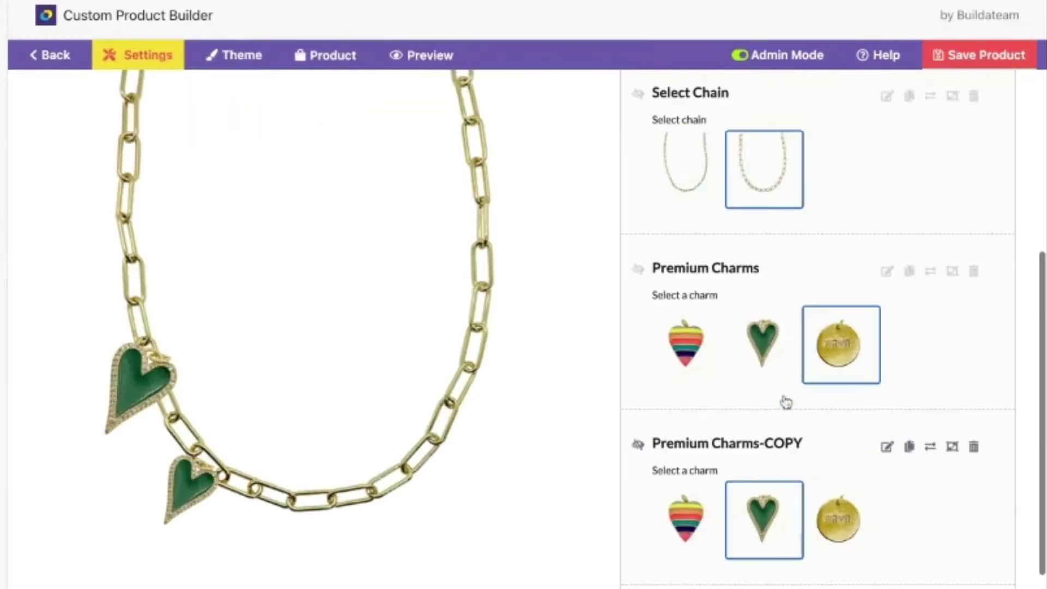
click(915, 276)
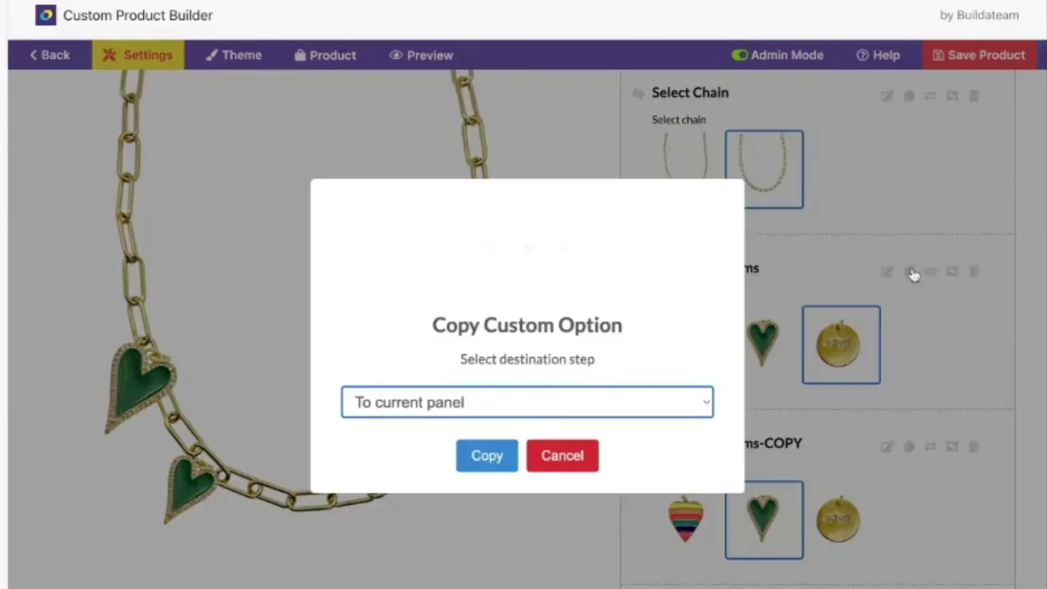
click(520, 408)
click(483, 458)
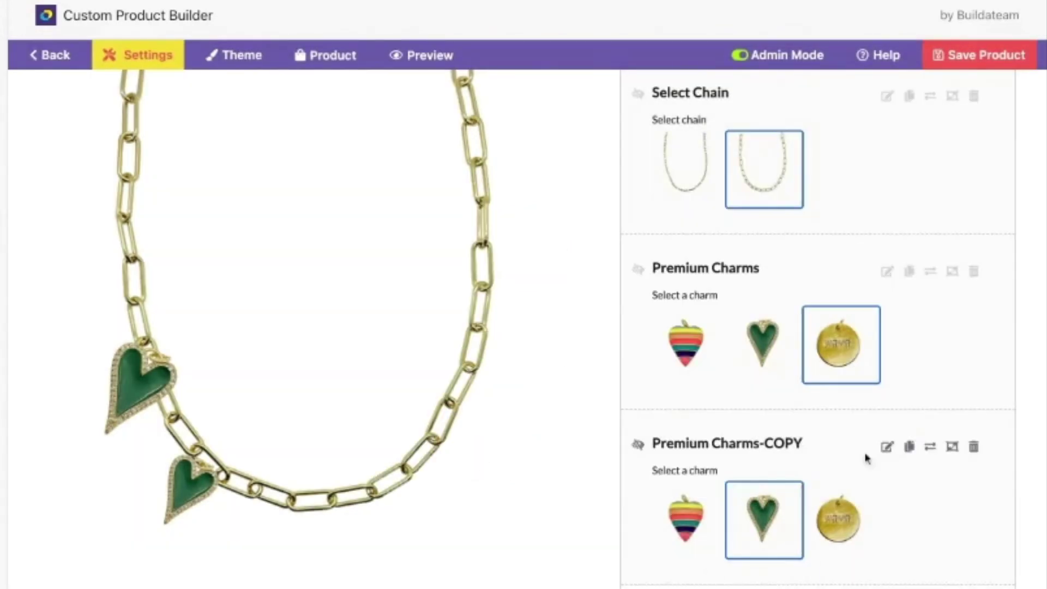
Copy Premium Charms-COPY into Position 2, check that step's contents, and return to Position 1.
click(887, 446)
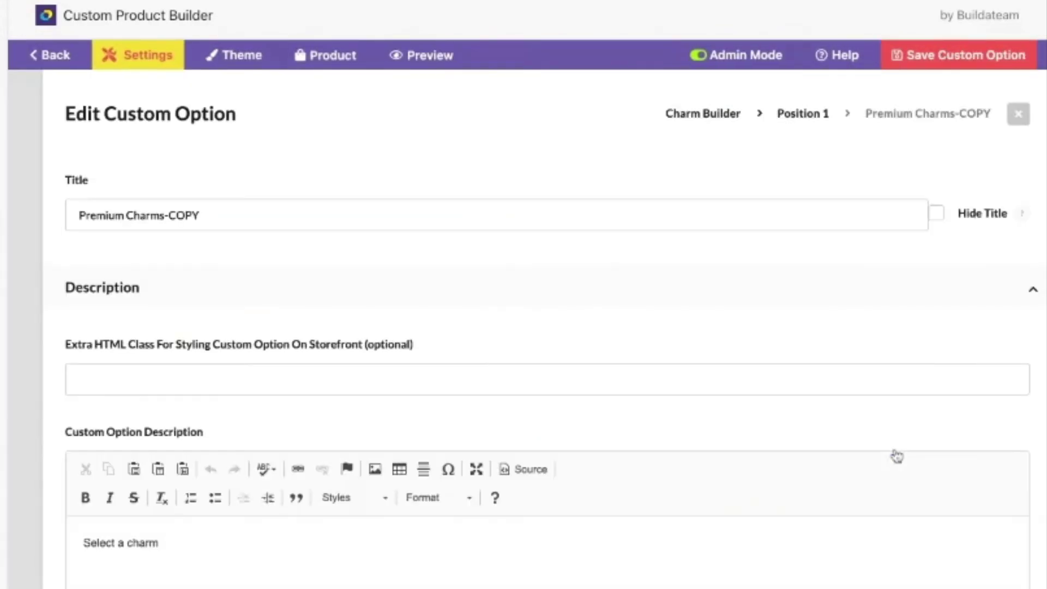
click(1019, 114)
scroll(886, 501, down, 8)
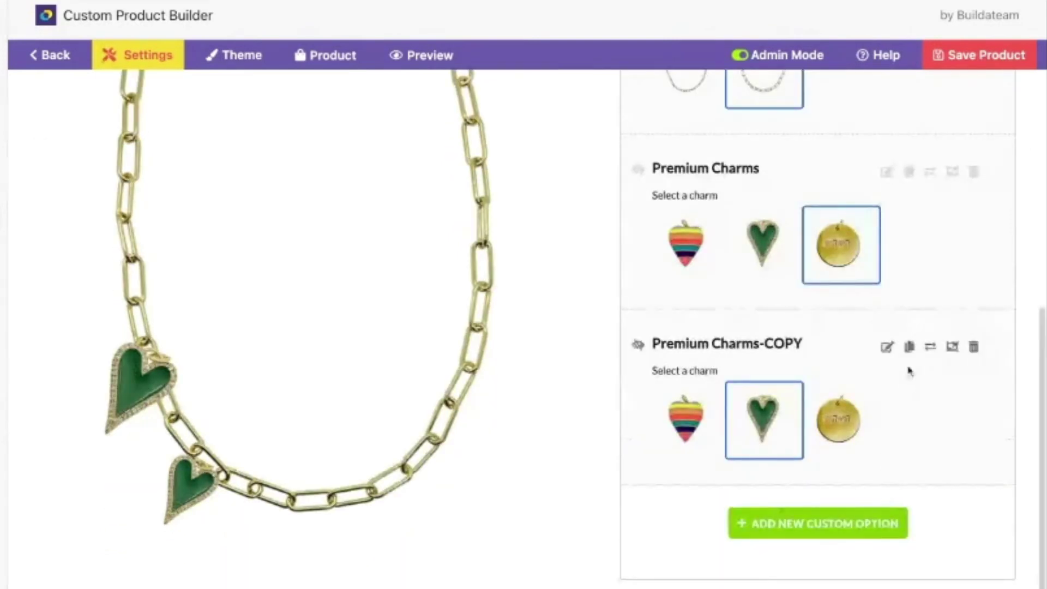
click(909, 347)
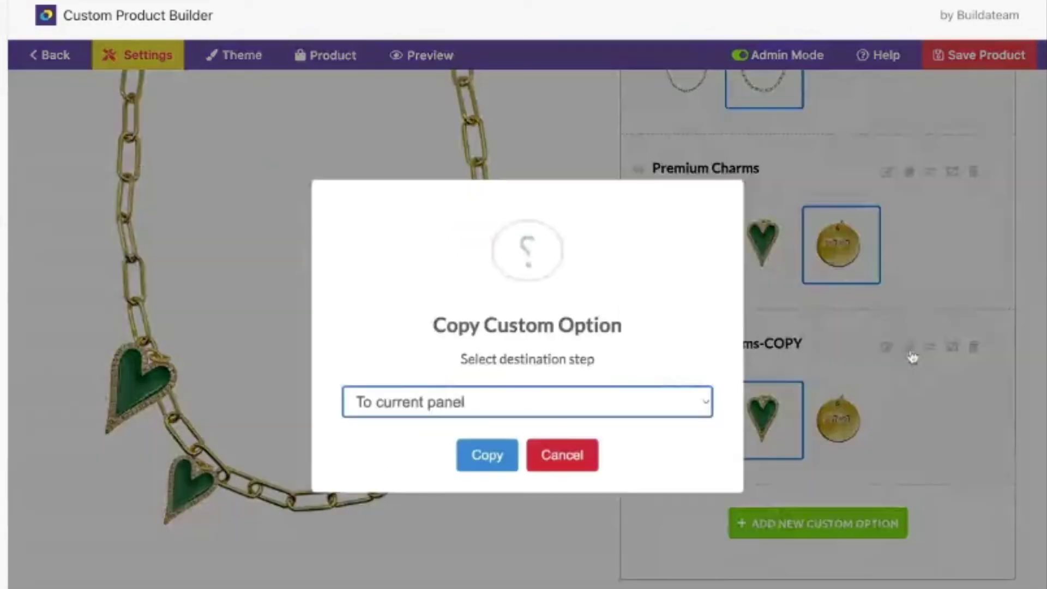
click(471, 403)
click(471, 431)
click(486, 458)
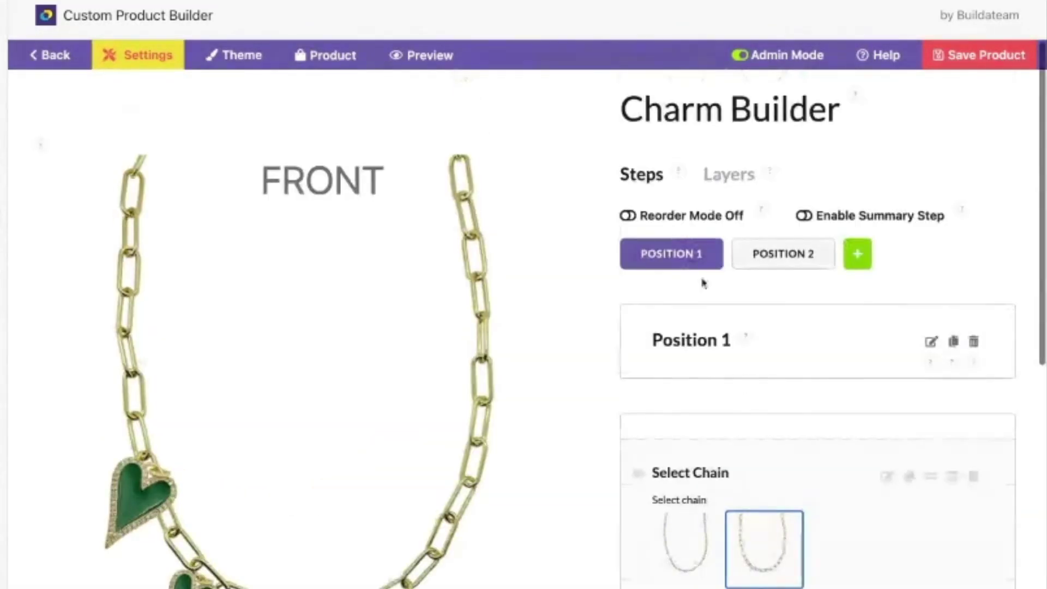
click(799, 269)
click(685, 264)
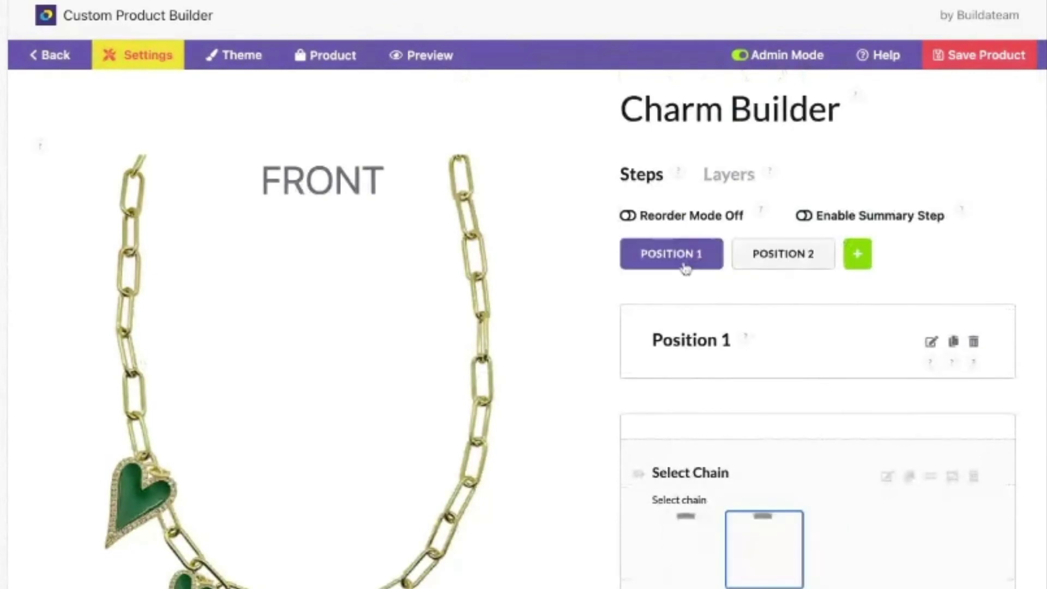
In Layers, set the Position 1 layer's Step to Select to Position 1 and apply.
click(739, 187)
scroll(739, 187, down, 6)
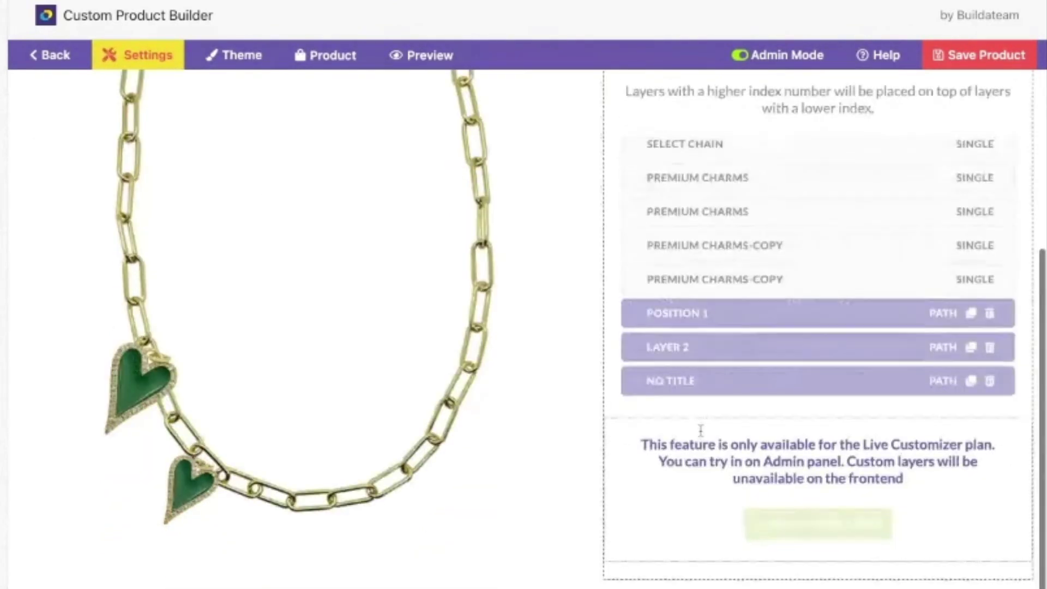
click(706, 329)
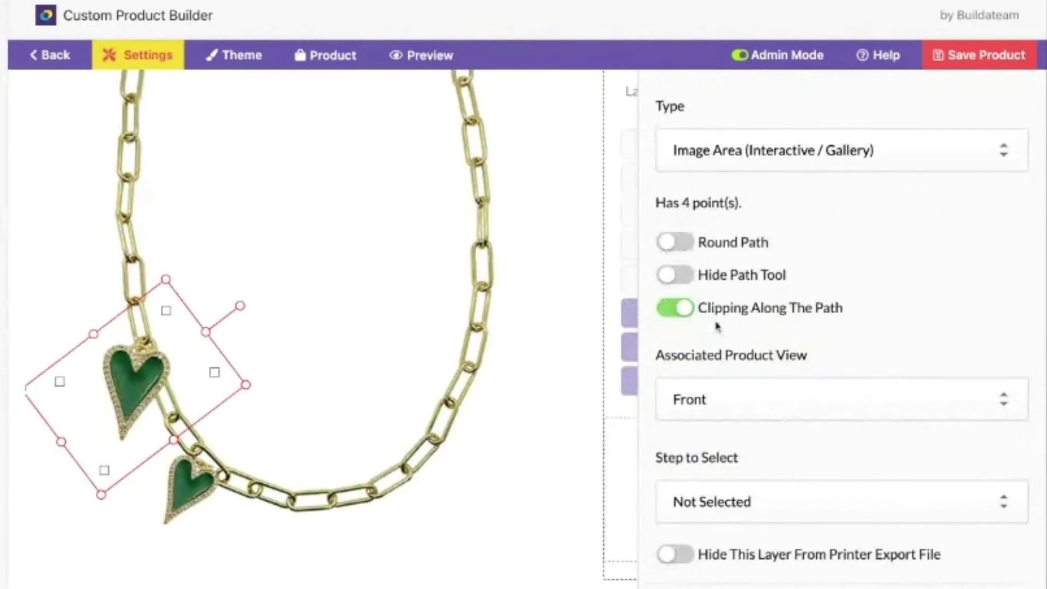
click(721, 498)
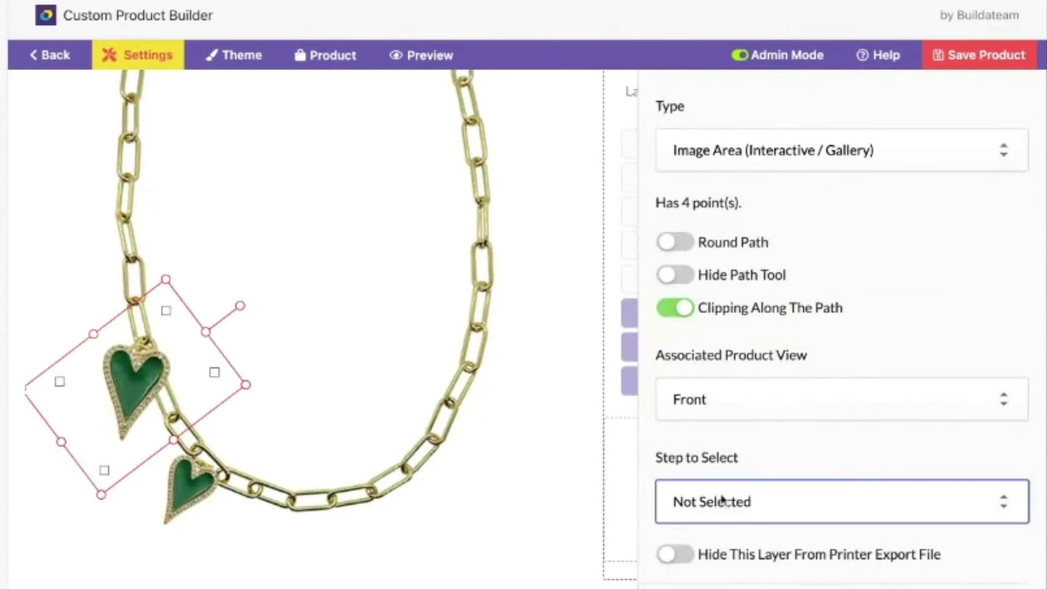
scroll(704, 539, down, 1)
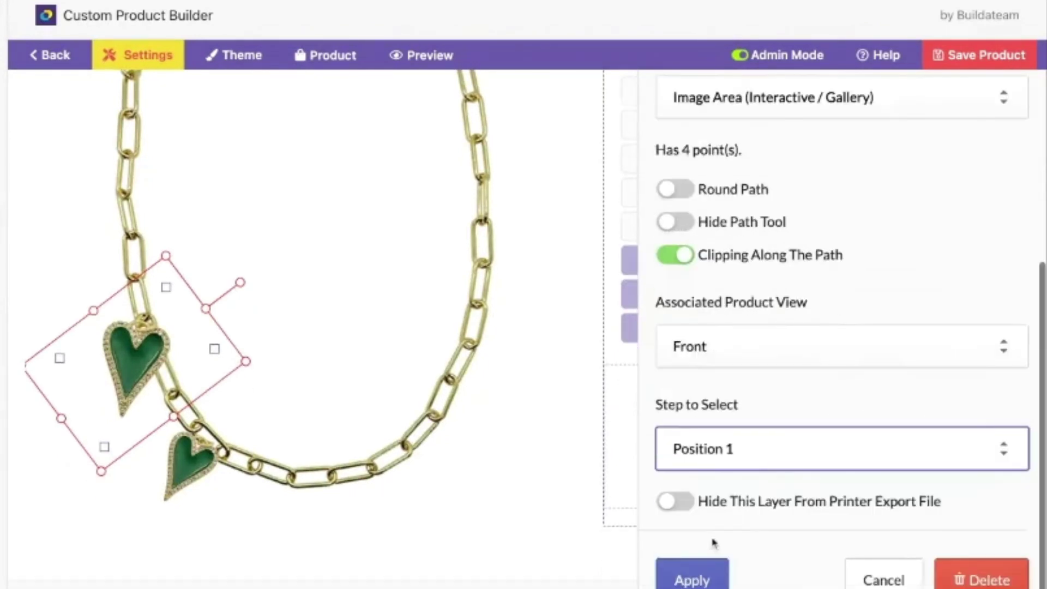
click(692, 574)
Set the No Title layer's Step to Select to Position 2, apply, and return to Steps.
click(740, 388)
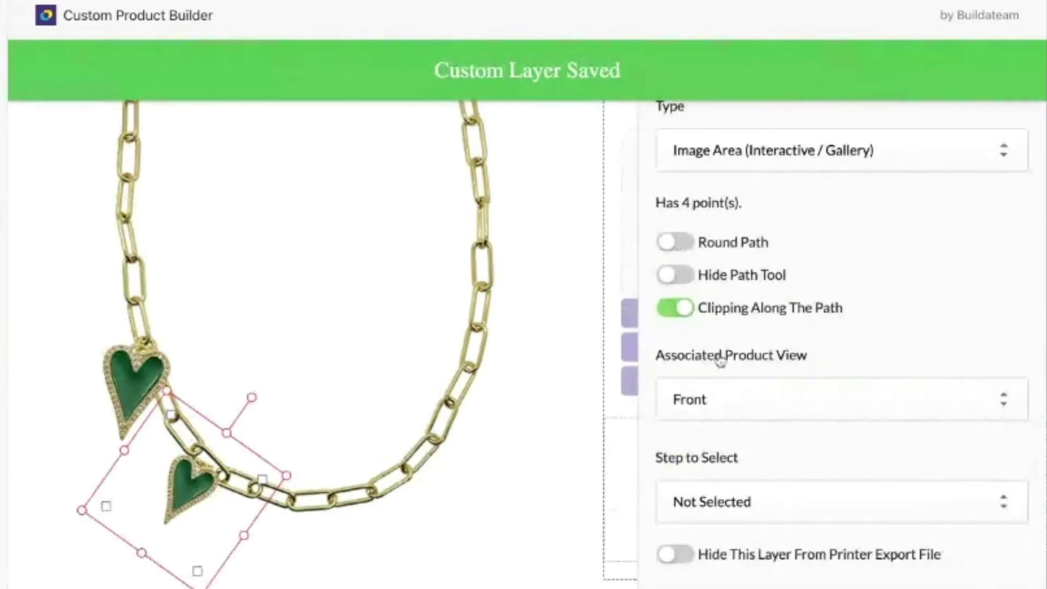
click(705, 514)
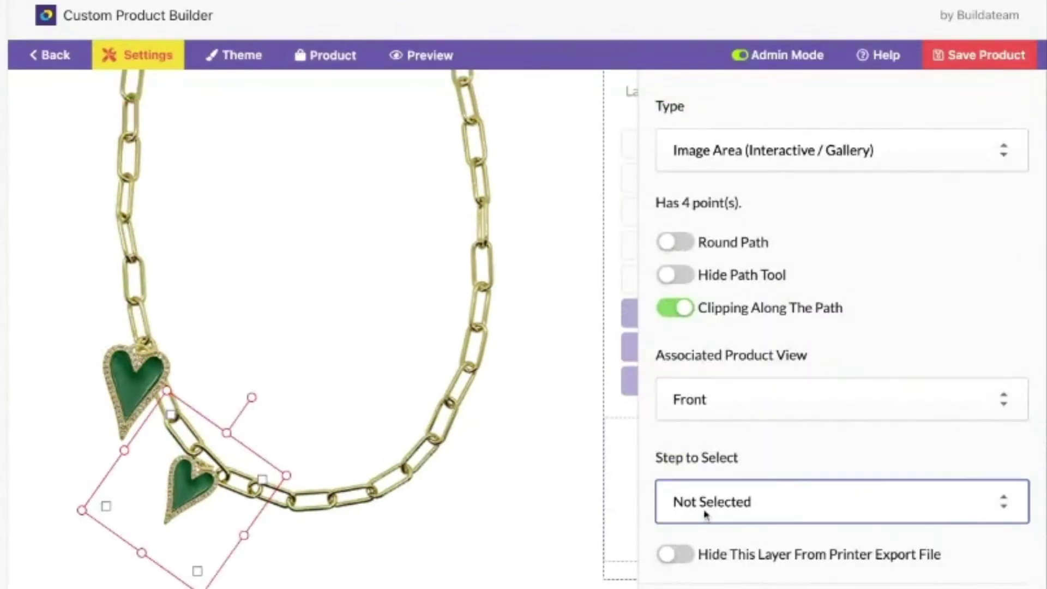
click(707, 578)
scroll(707, 587, down, 2)
click(692, 547)
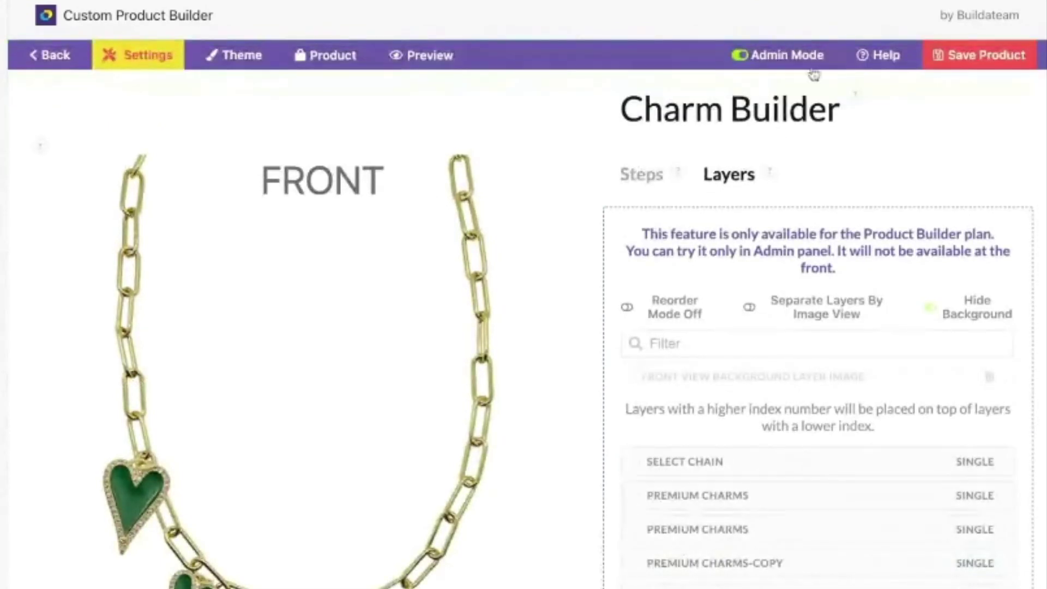
click(647, 174)
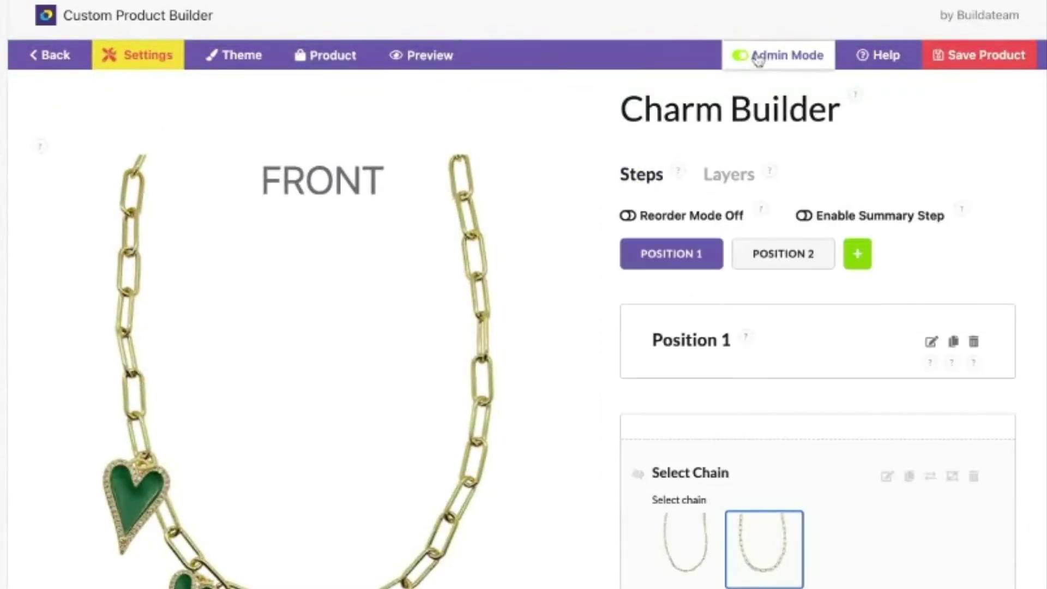
In the customer preview, try the chain lengths, keep Length 58, and clear the green heart charms.
click(758, 57)
scroll(584, 311, down, 1)
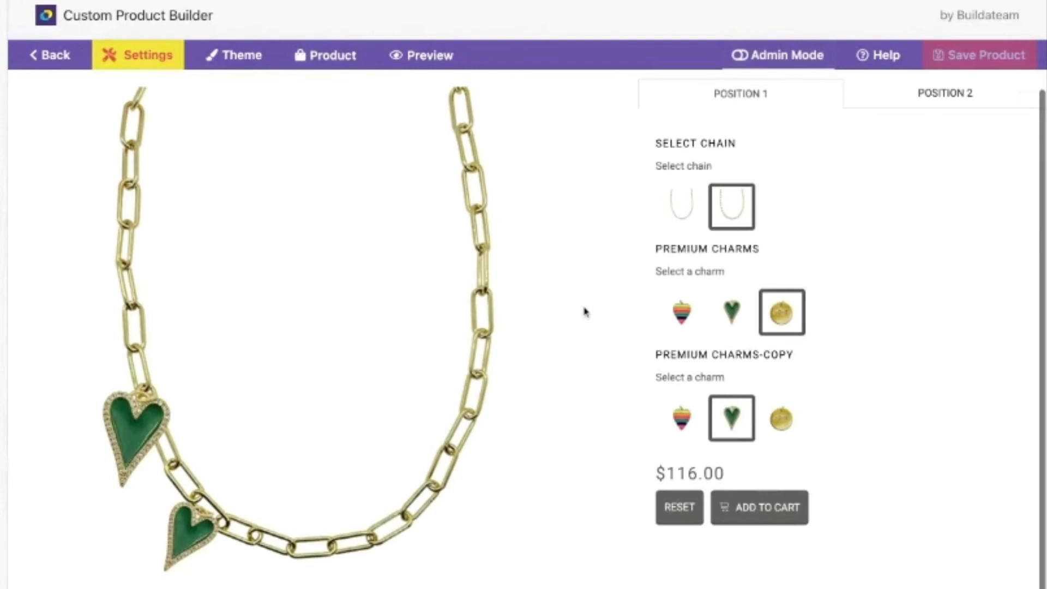
click(681, 221)
click(732, 215)
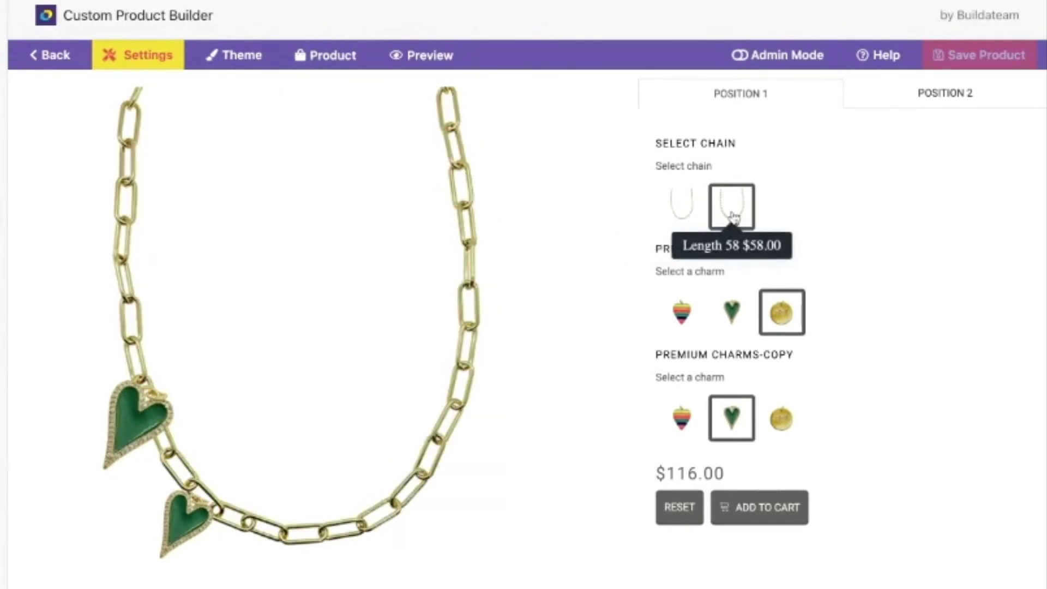
click(781, 312)
click(732, 421)
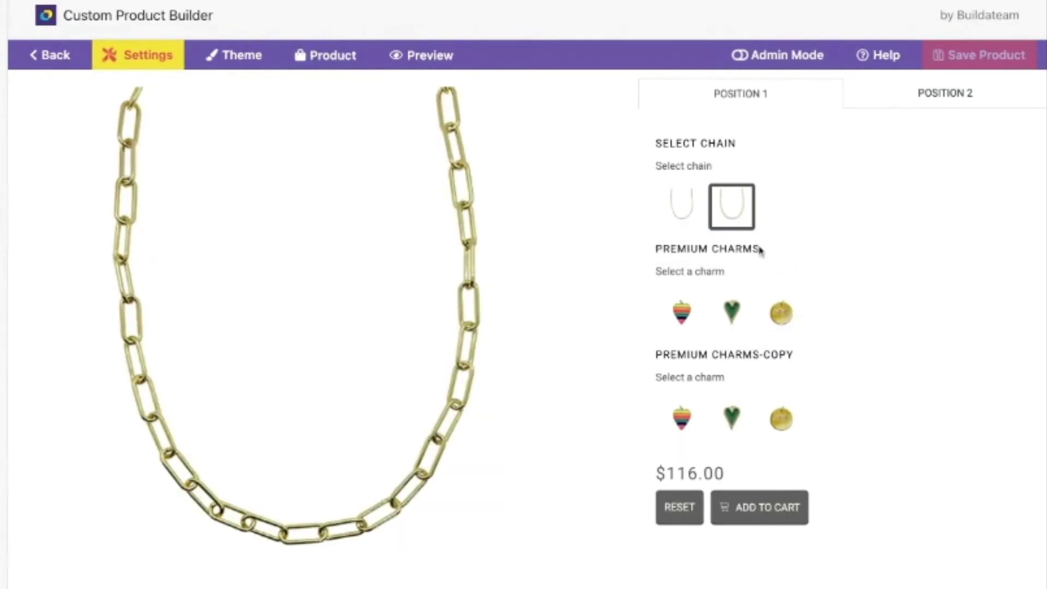
Compare both chain styles, then try rainbow heart, green heart and mama coin charms in Position 1.
click(691, 206)
click(725, 206)
click(691, 206)
click(738, 209)
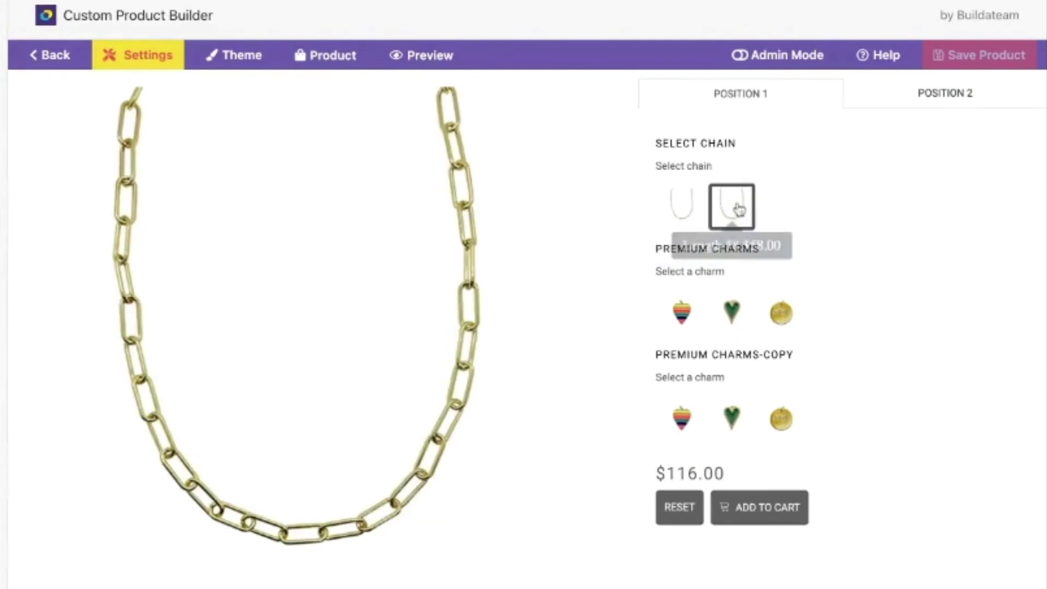
click(680, 315)
click(731, 314)
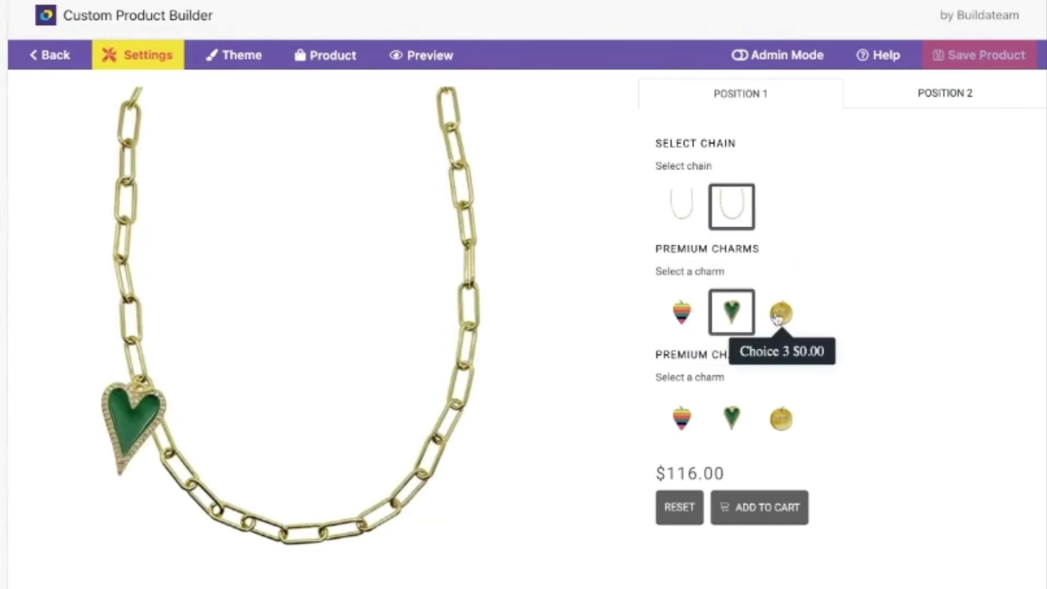
click(778, 315)
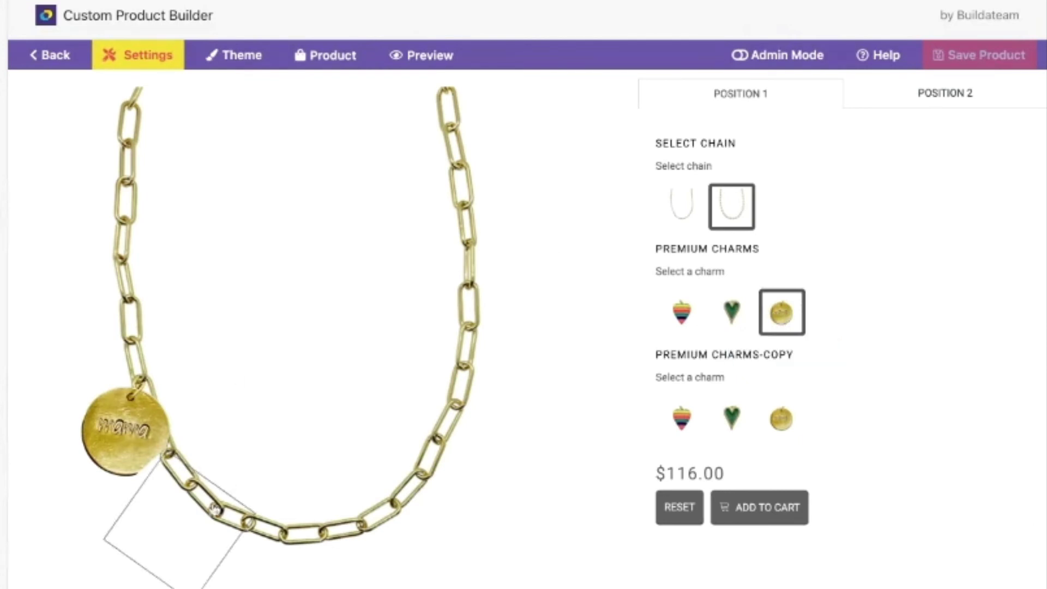
Try mama coin, green heart and rainbow heart in Position 2, then return to Position 1 and enable Admin Mode.
click(189, 527)
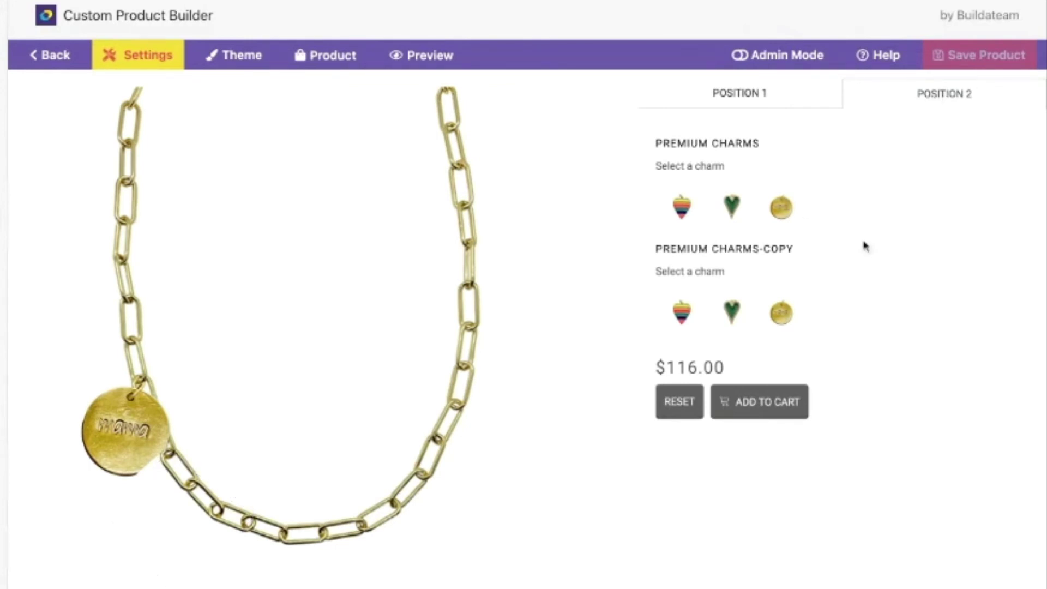
click(781, 208)
click(731, 312)
click(682, 317)
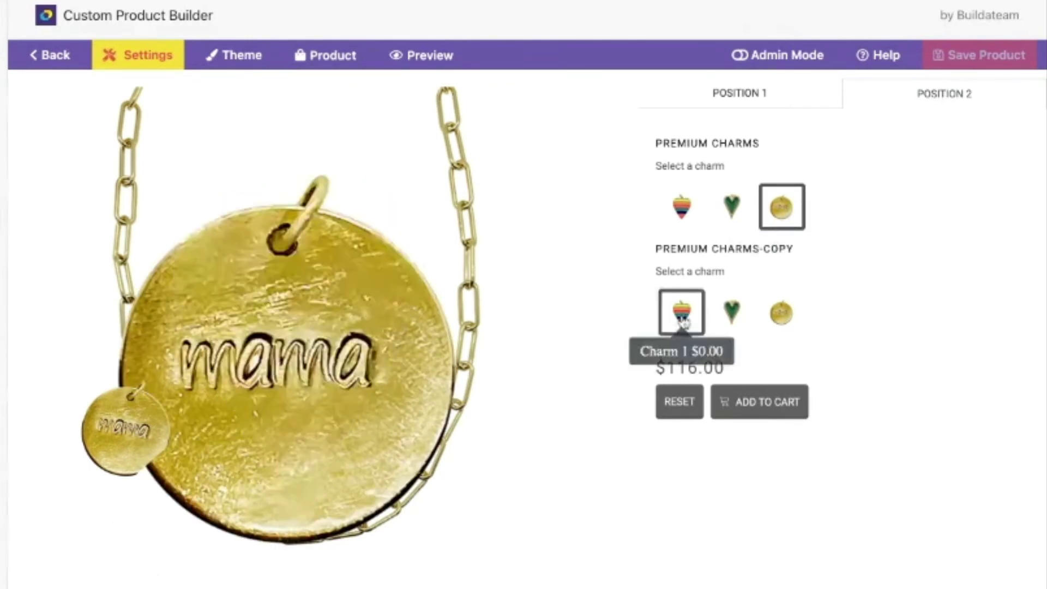
click(781, 312)
click(731, 312)
click(682, 321)
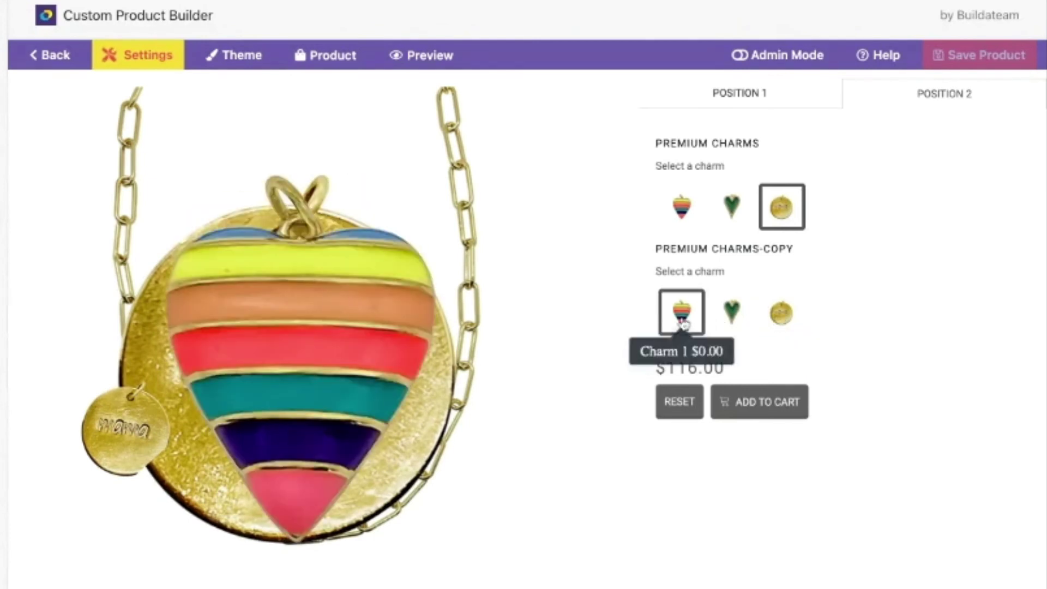
click(120, 439)
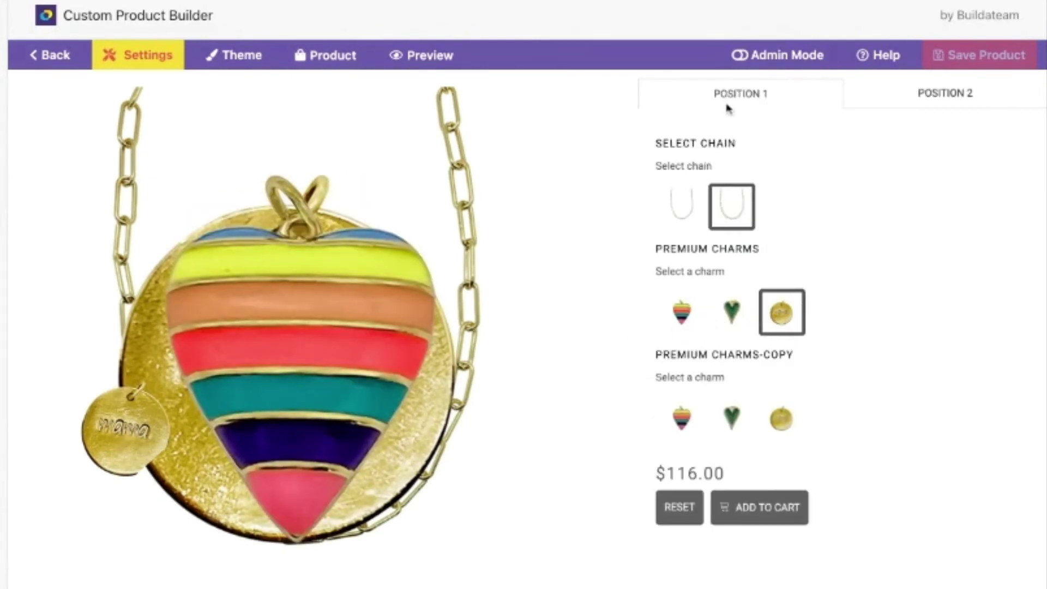
click(740, 55)
Inspect LAYER 2's image source on its Settings tab, cancel without changes, and go back to Steps.
click(731, 123)
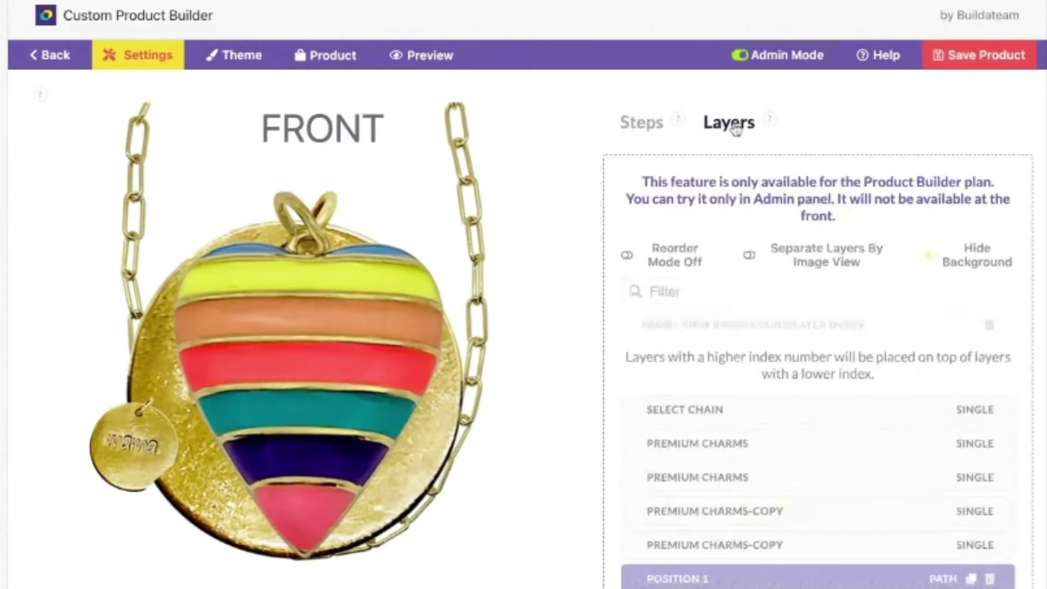
scroll(732, 358, down, 1)
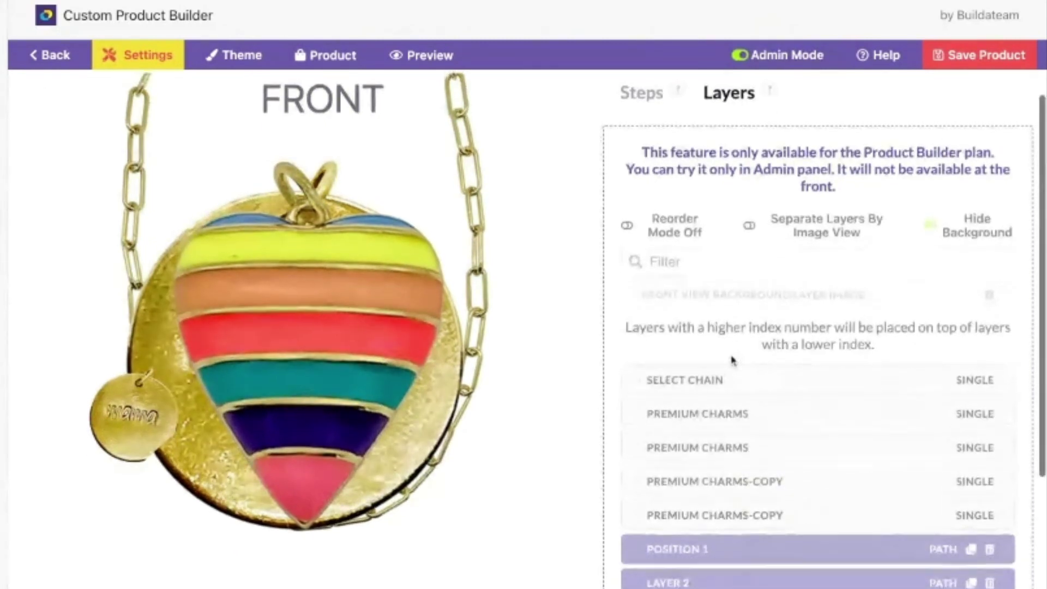
scroll(731, 359, down, 3)
click(695, 453)
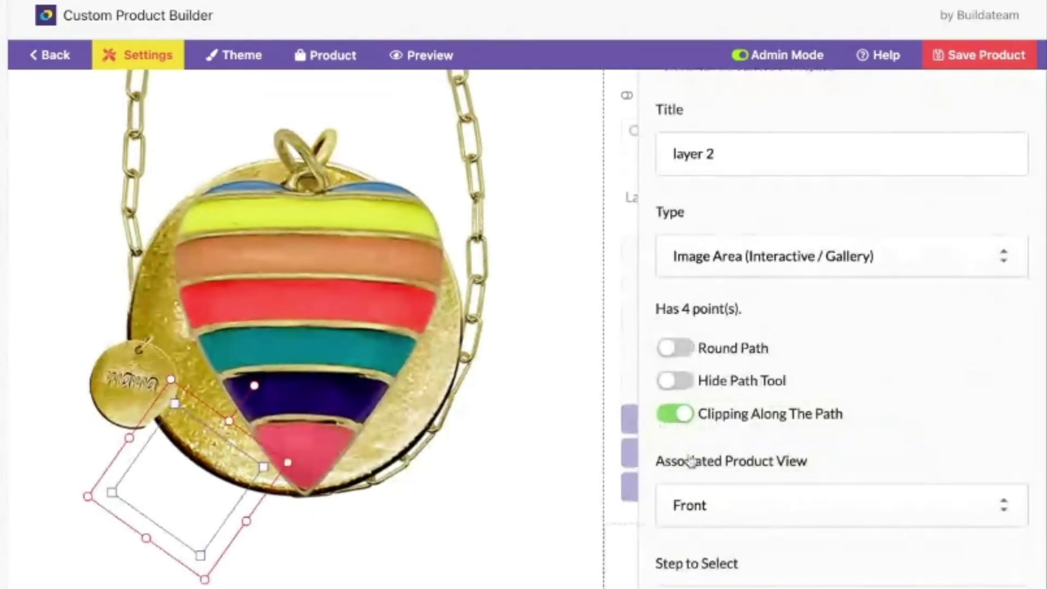
scroll(834, 154, up, 5)
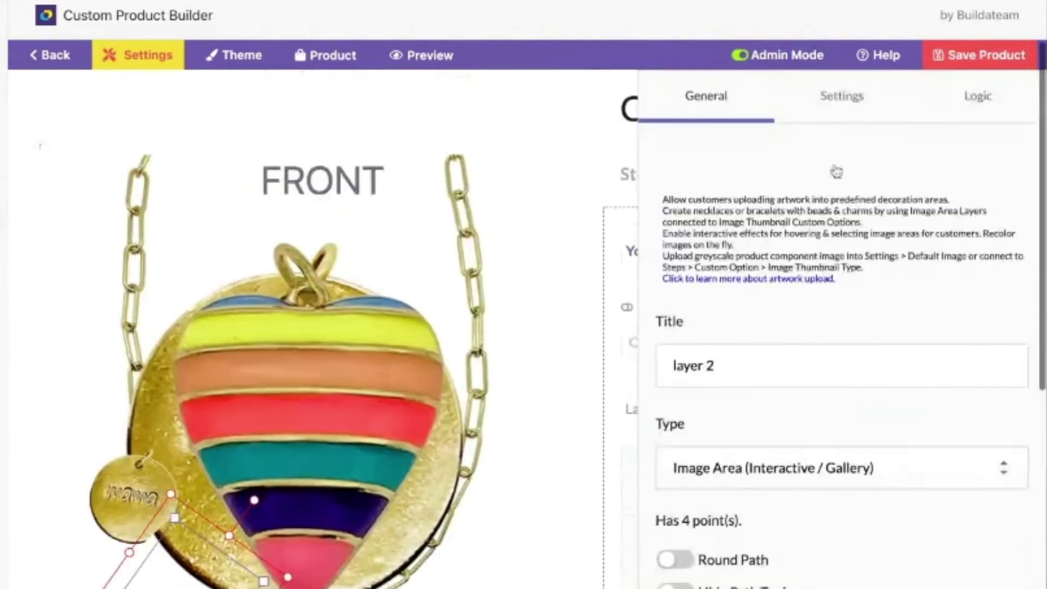
click(850, 98)
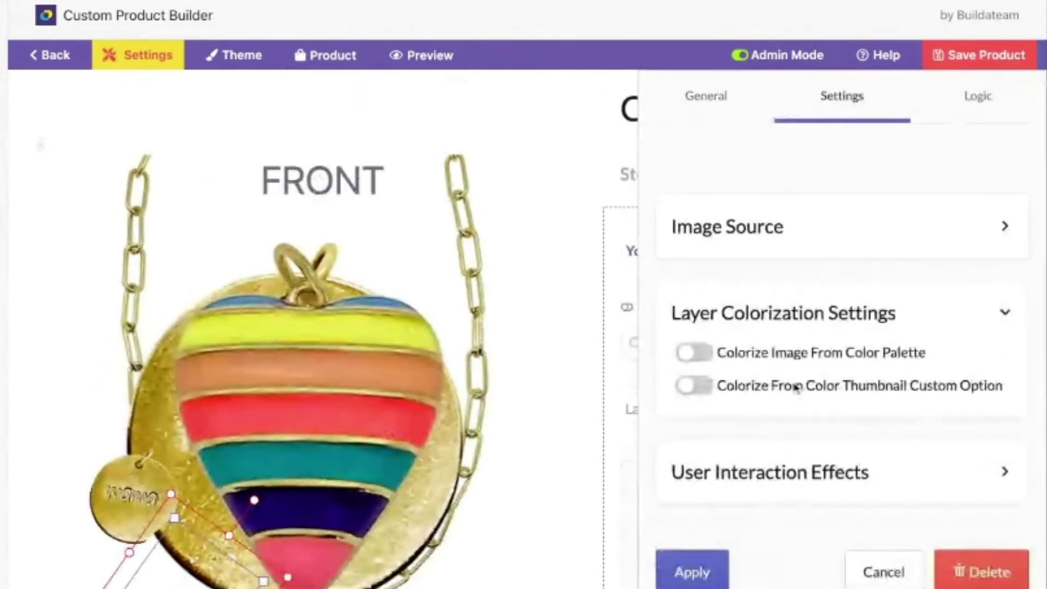
scroll(797, 389, down, 3)
scroll(907, 262, up, 3)
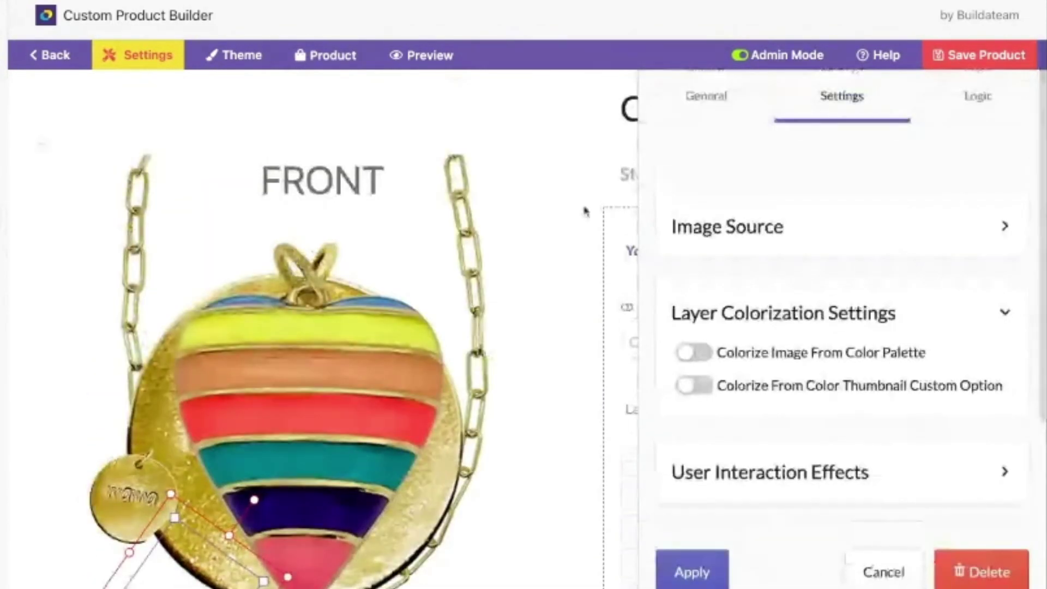
click(868, 573)
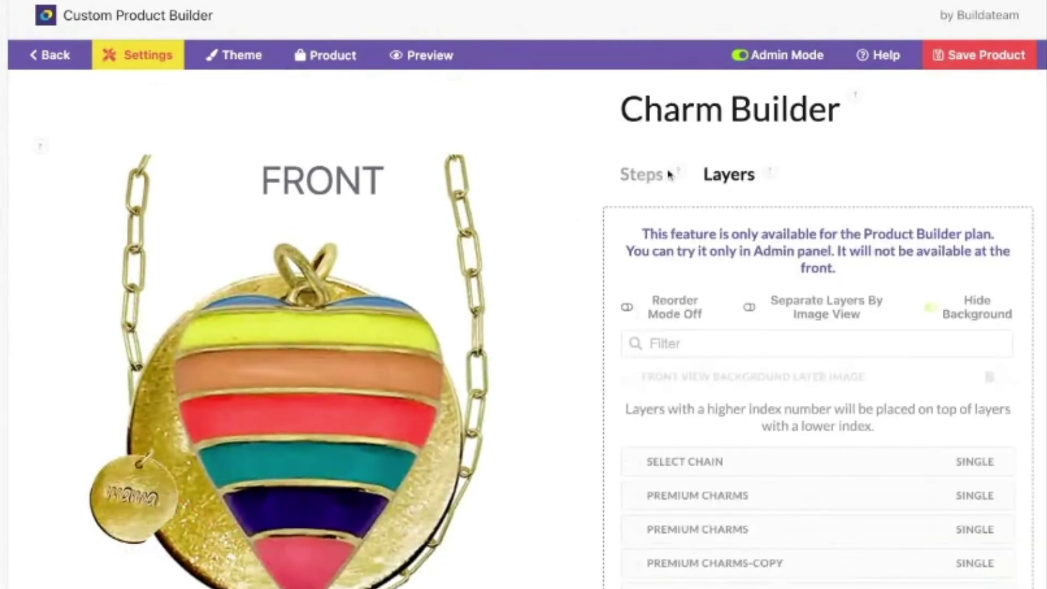
click(644, 175)
Delete Premium Charms-COPY from Position 1, confirming with 'Yes, delete it!'.
scroll(768, 421, down, 8)
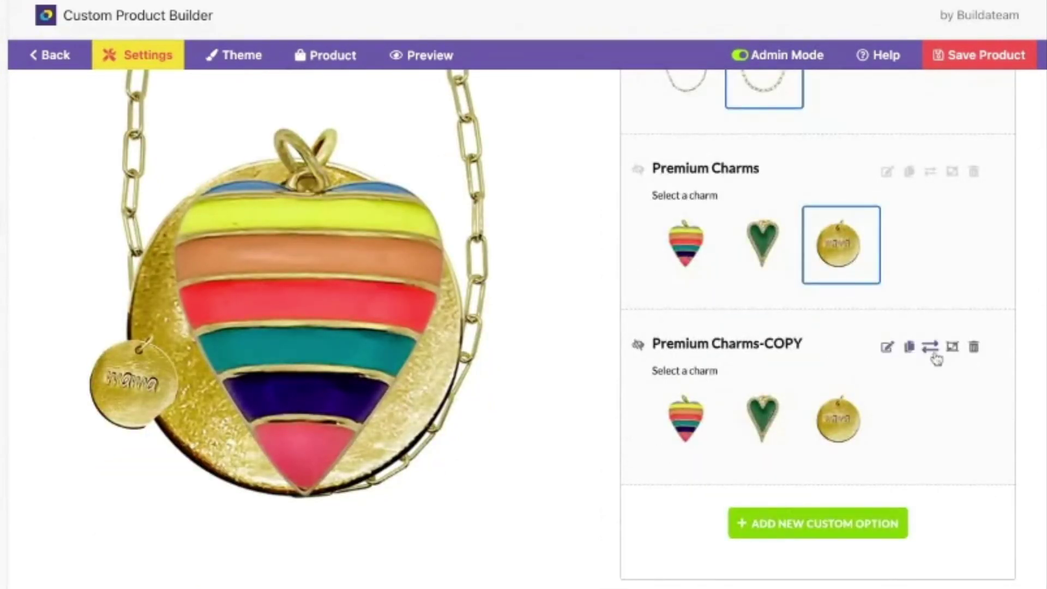
click(974, 349)
click(487, 440)
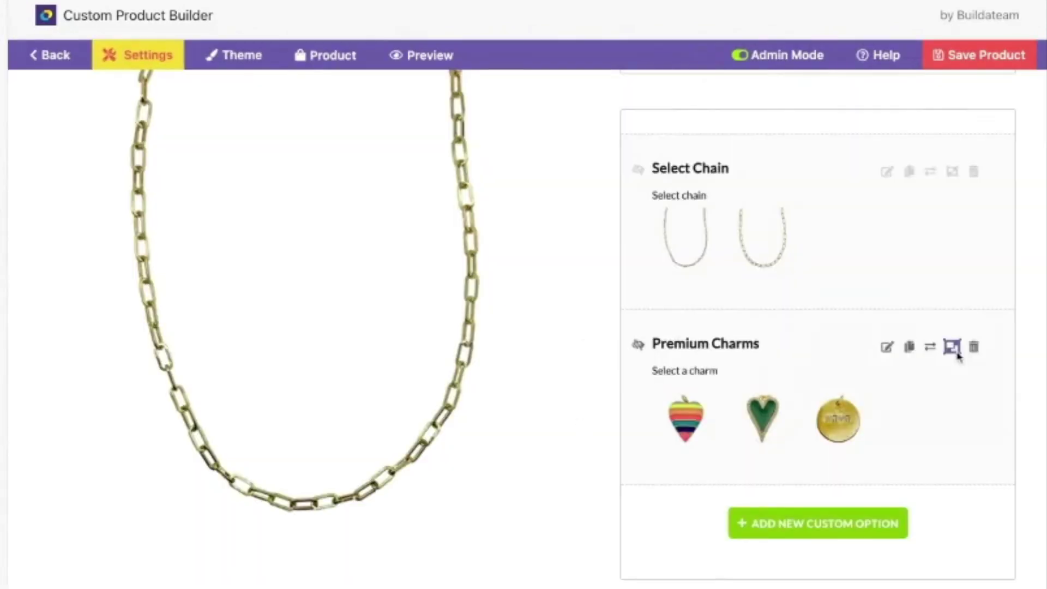
Delete Premium Charms-COPY from the Position 2 step as well.
click(780, 206)
scroll(786, 398, down, 5)
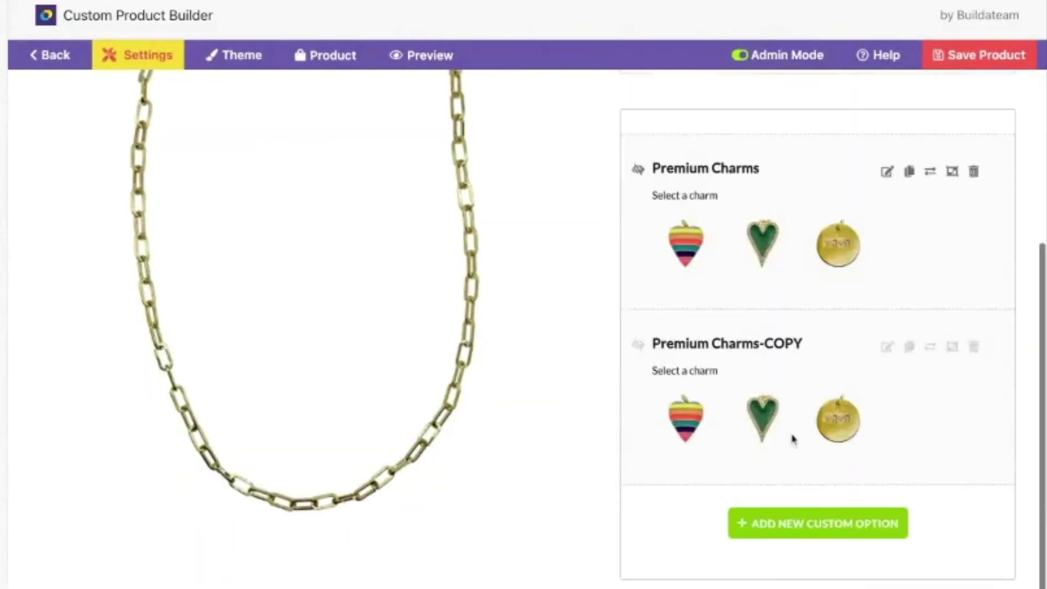
click(974, 347)
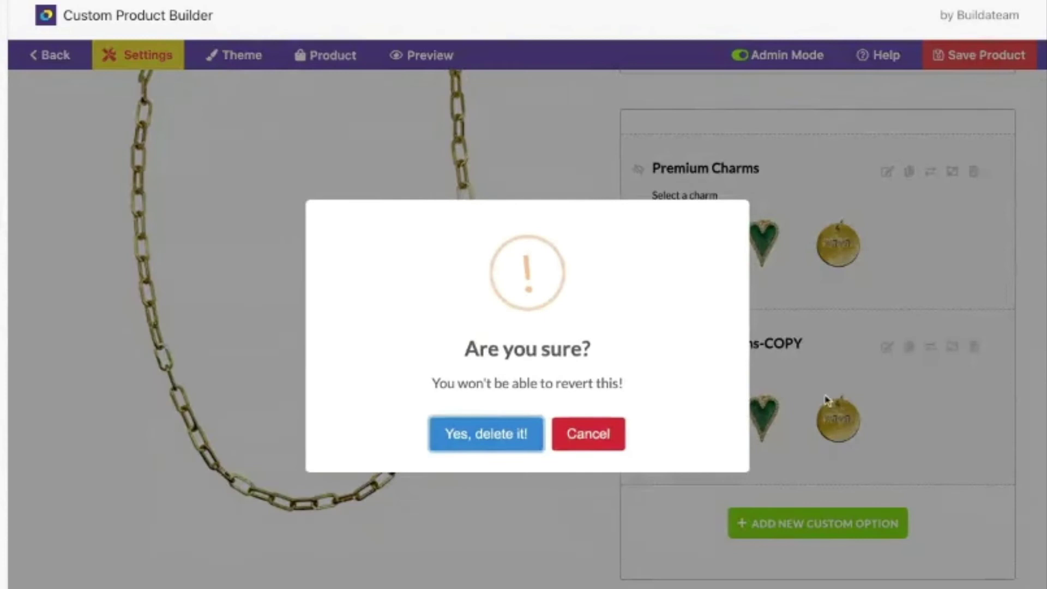
click(519, 436)
Link the Position 1 image-area layer to the Premium Charms custom option and apply.
click(726, 180)
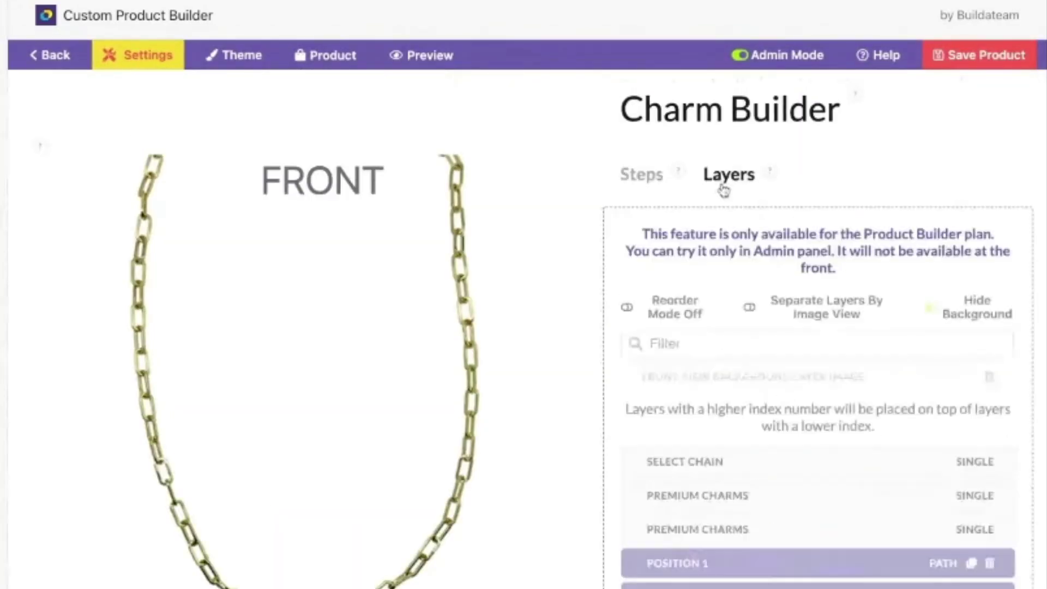
click(702, 560)
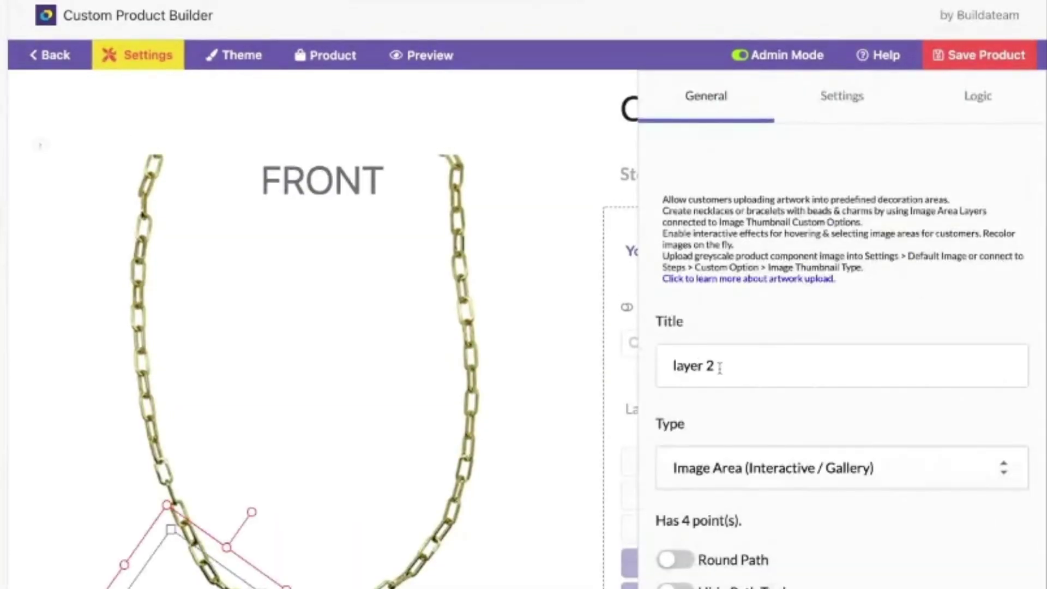
click(844, 107)
scroll(769, 311, down, 3)
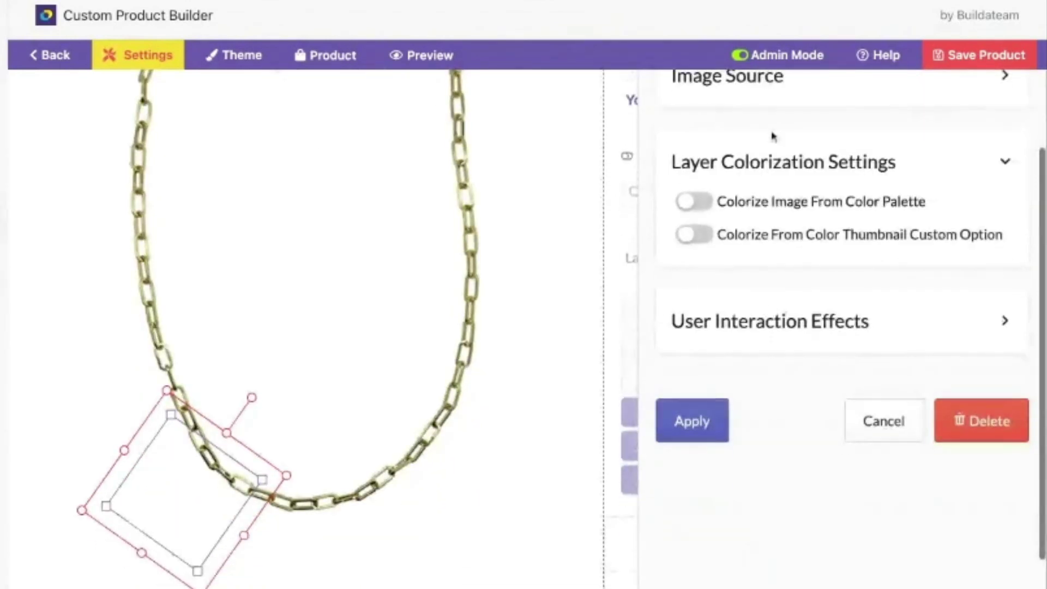
click(788, 98)
scroll(738, 391, down, 3)
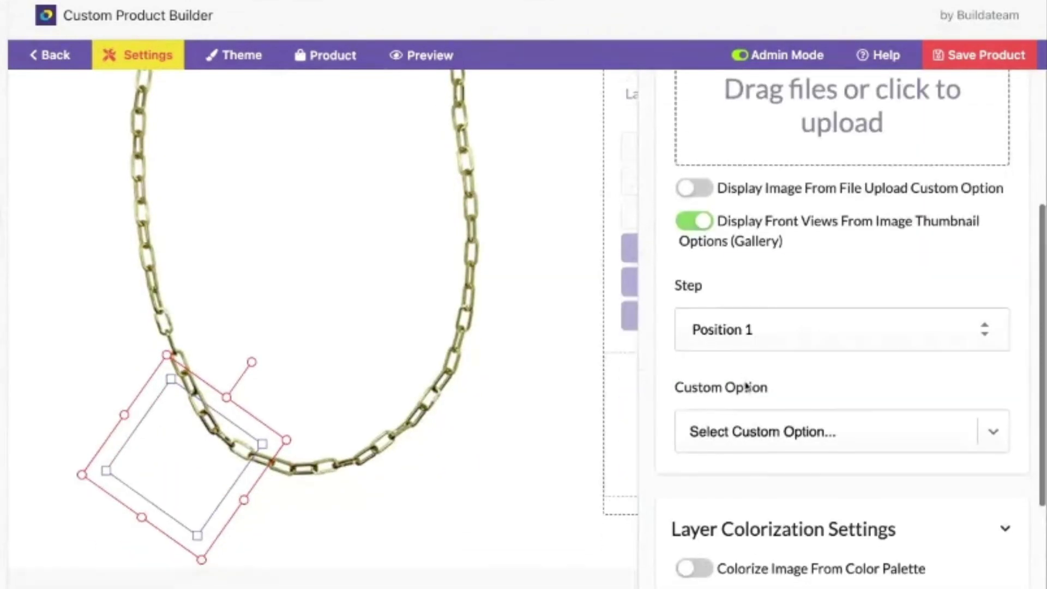
click(711, 446)
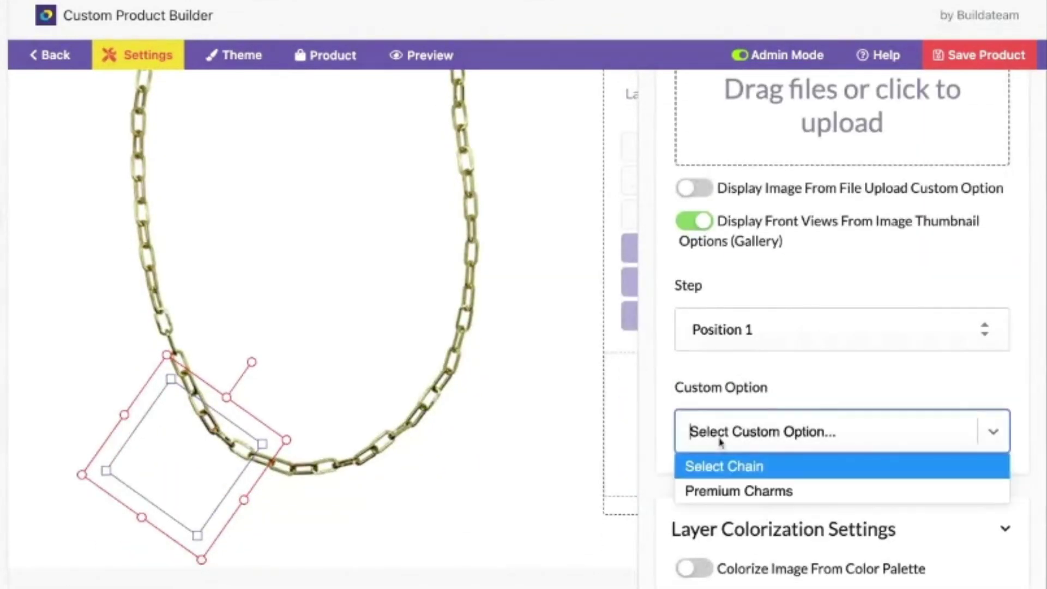
click(719, 493)
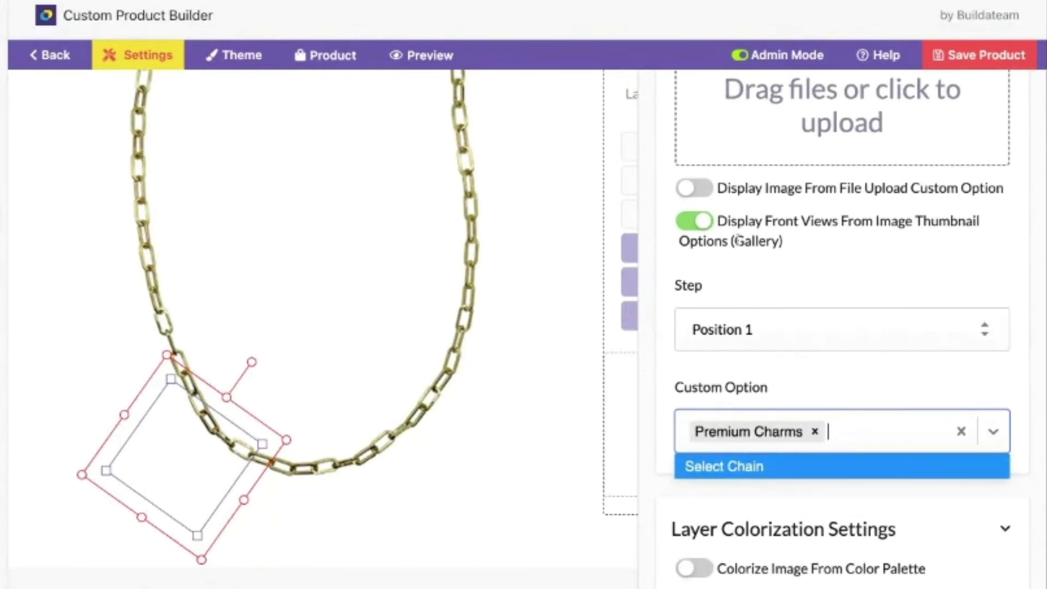
click(739, 299)
scroll(790, 398, down, 5)
click(709, 546)
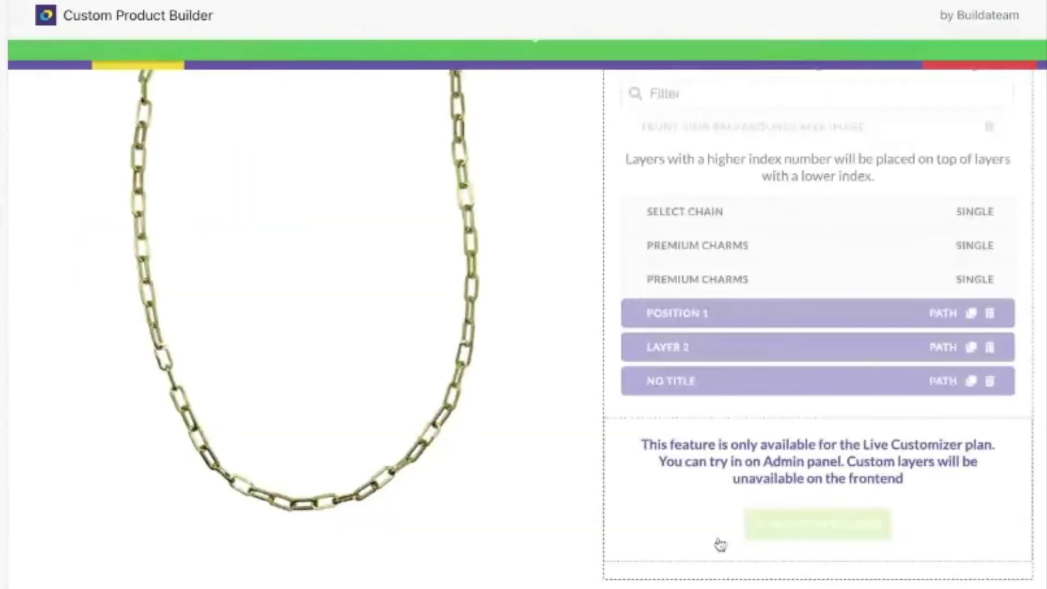
Give layer 2 step Position 2 and custom option Premium Charms, then apply.
click(718, 374)
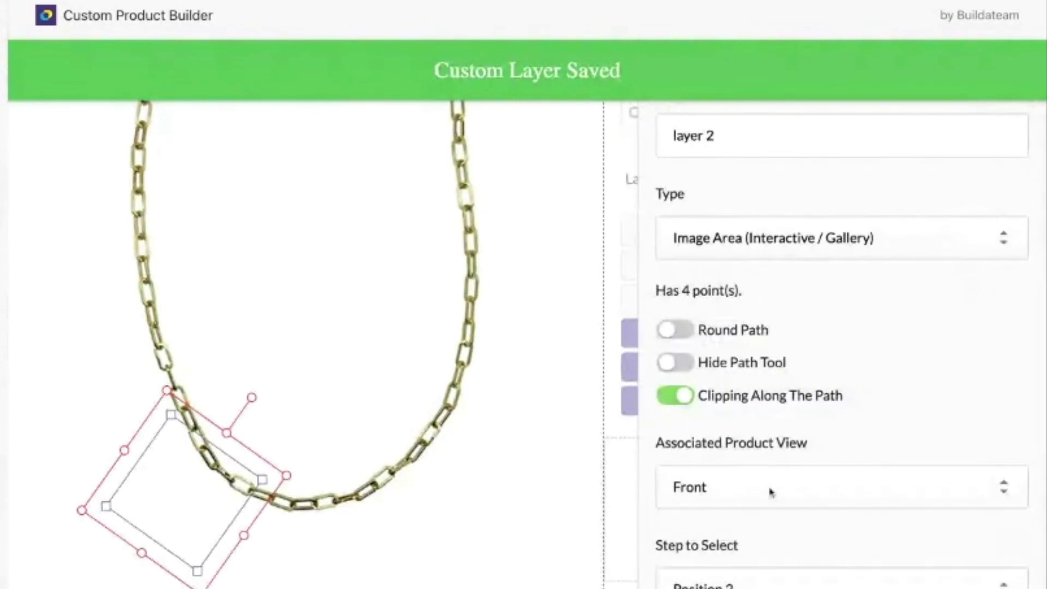
scroll(771, 491, up, 5)
click(848, 109)
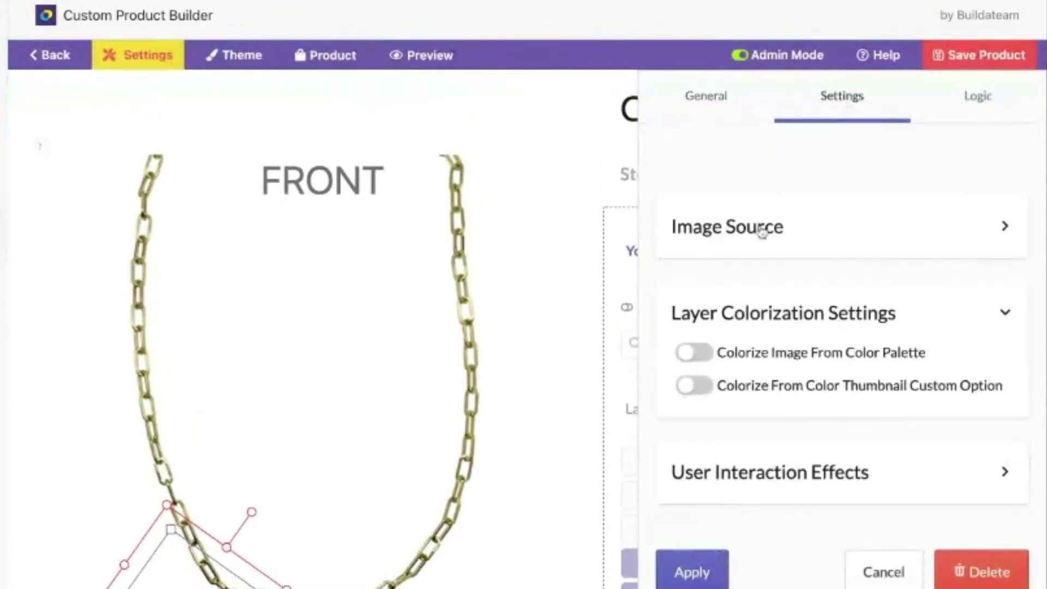
click(755, 240)
scroll(760, 498, down, 4)
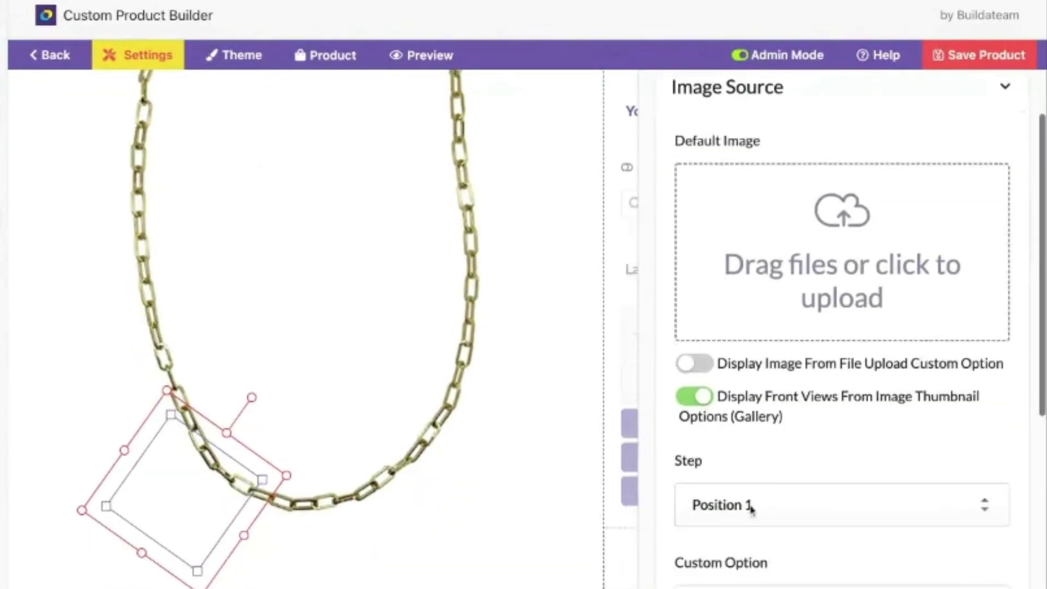
key(Down)
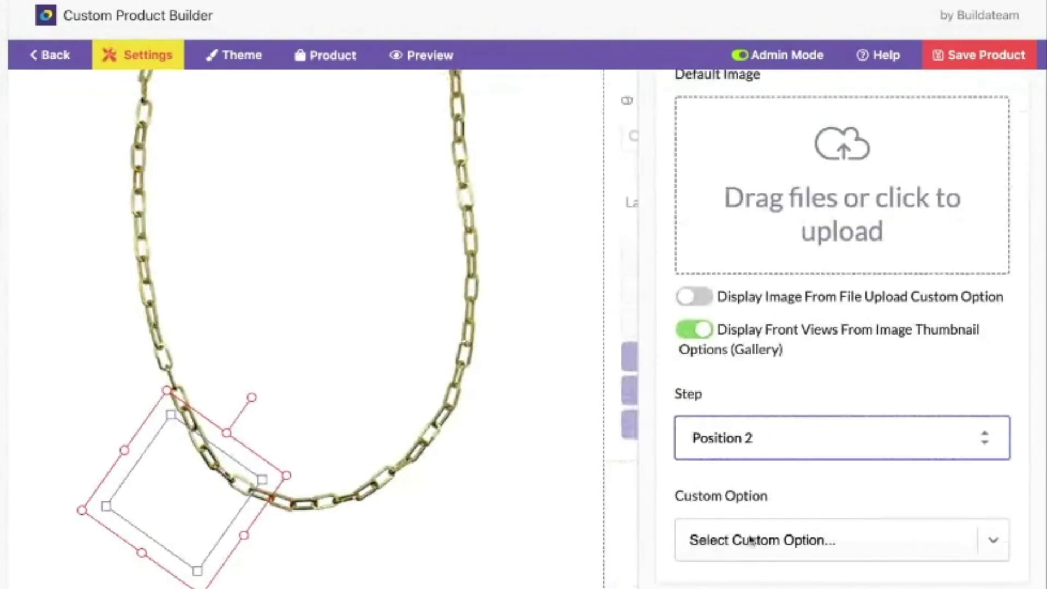
click(763, 544)
click(749, 579)
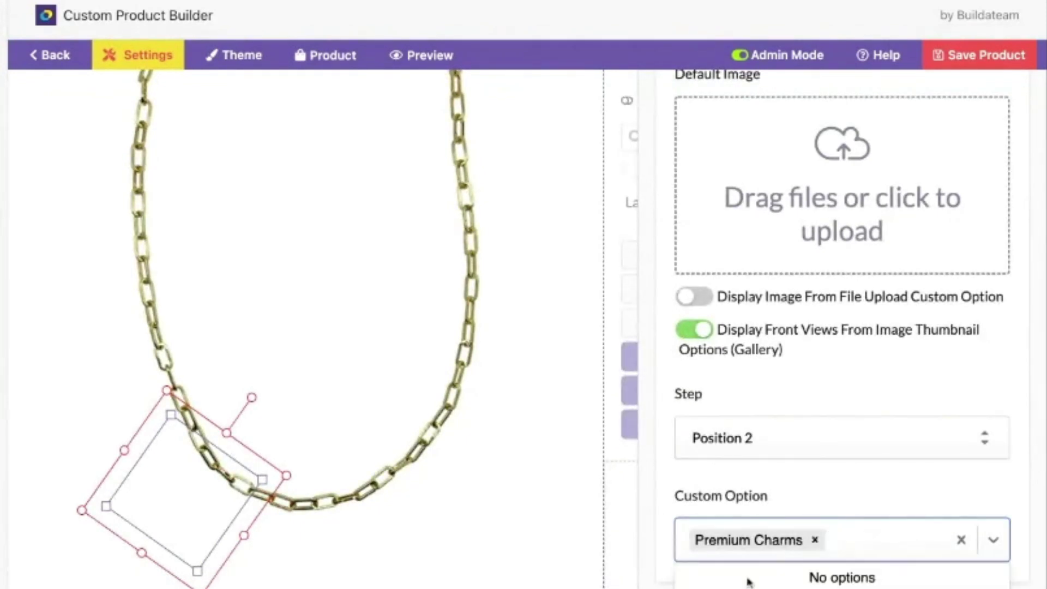
click(897, 471)
scroll(893, 478, down, 6)
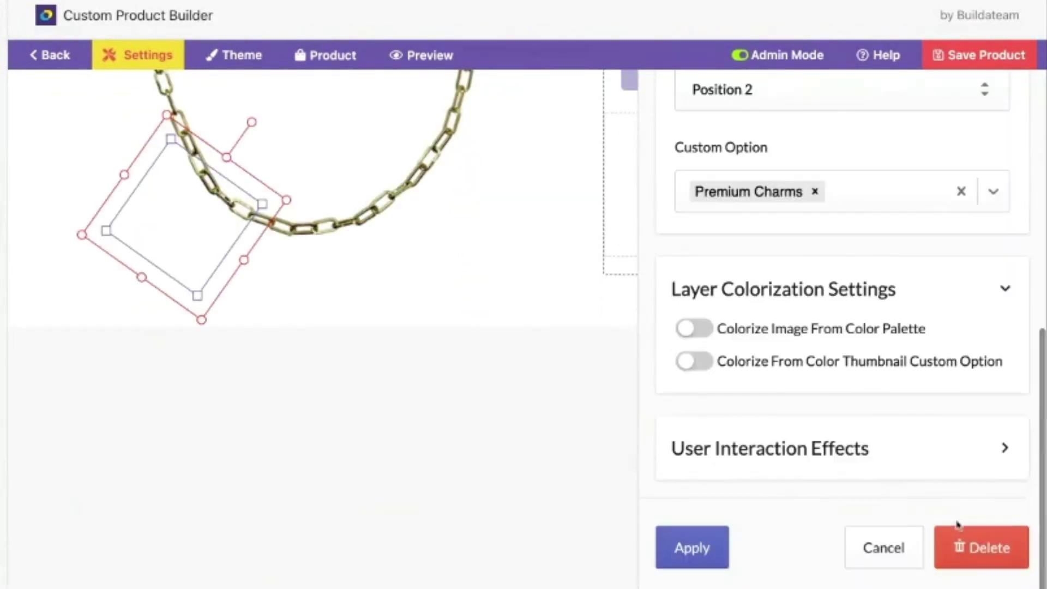
click(707, 550)
scroll(716, 254, up, 5)
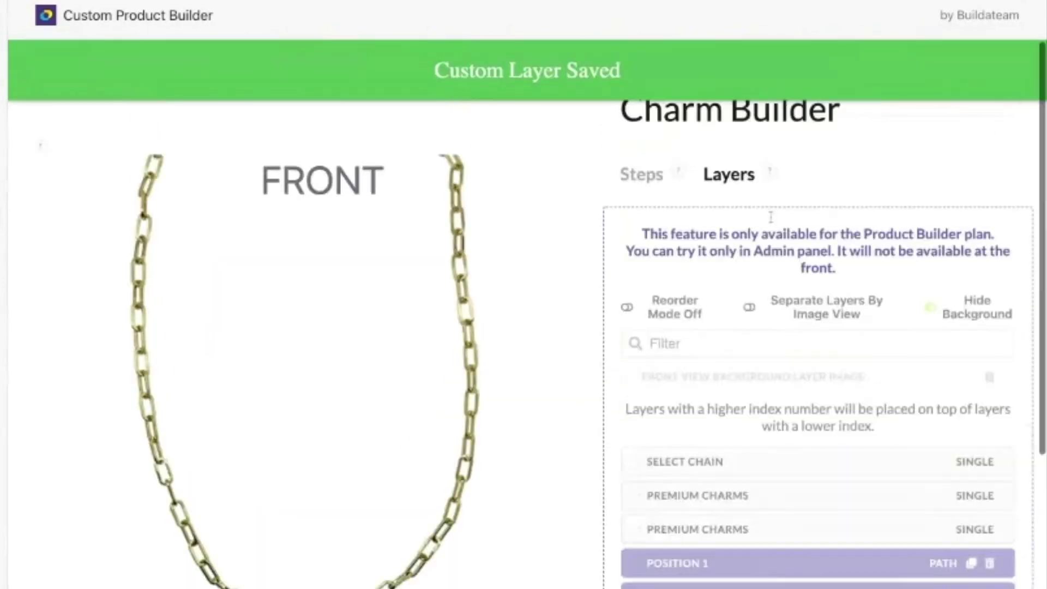
In the customer preview, try rainbow and green heart charms in Position 1 and pick the first chain.
click(650, 177)
click(786, 61)
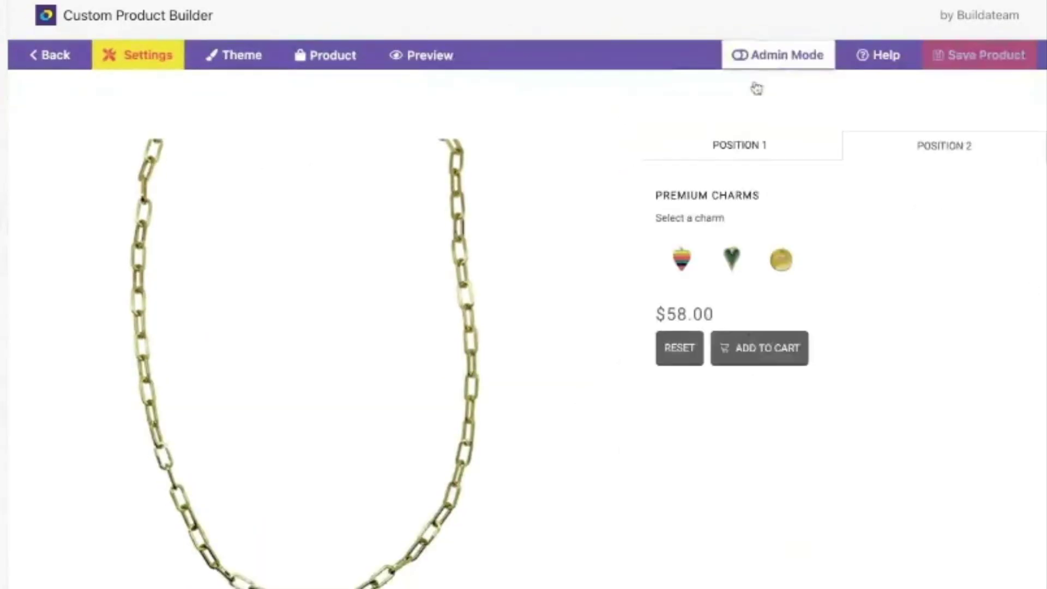
click(141, 447)
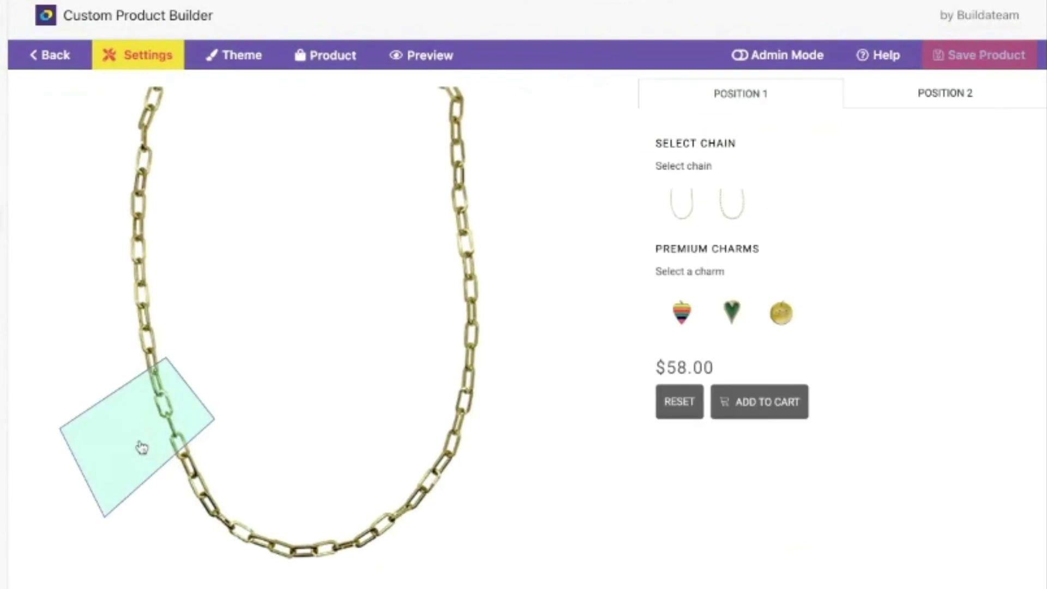
click(681, 315)
click(731, 315)
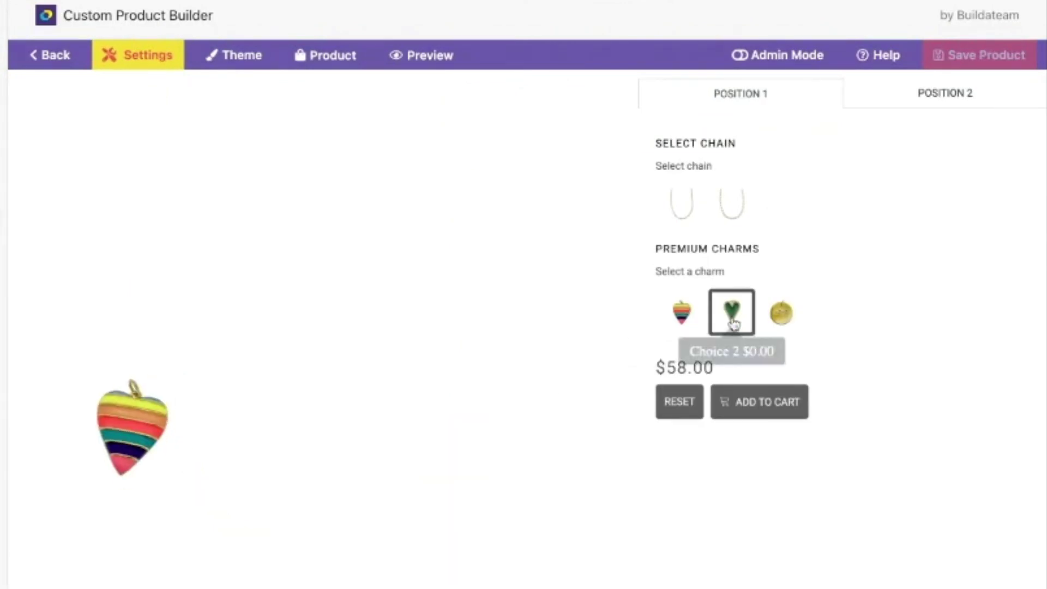
click(683, 207)
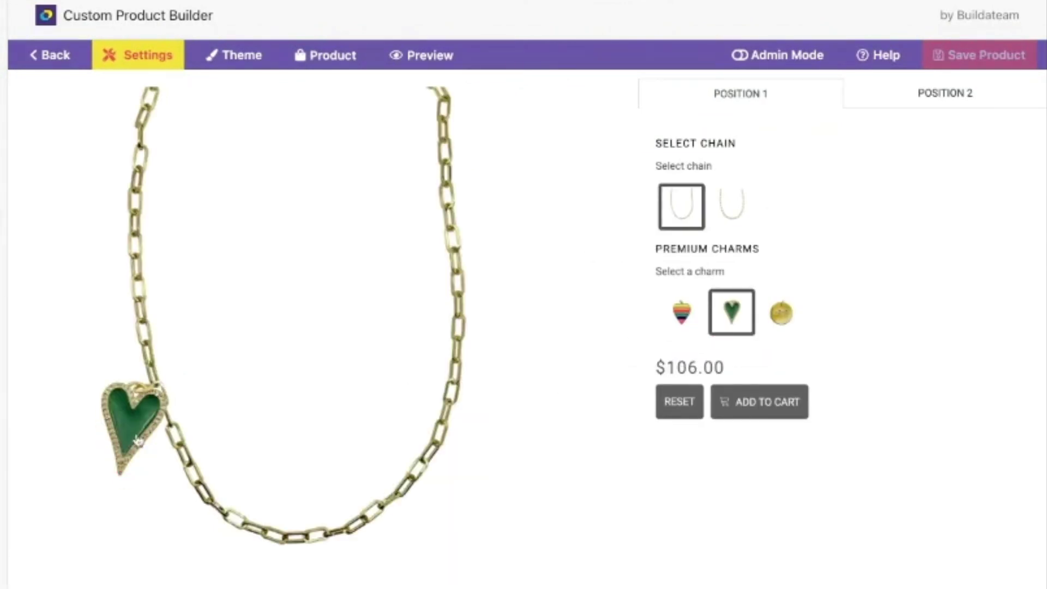
Try green heart and rainbow charms in Position 2, settling on the gold coin.
click(168, 528)
click(734, 217)
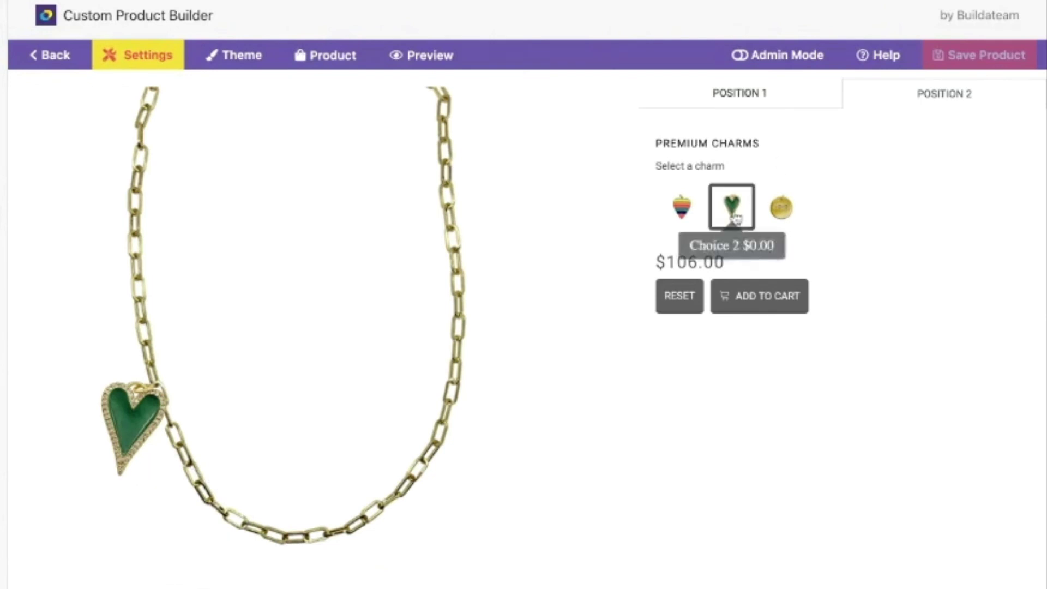
click(682, 207)
click(781, 207)
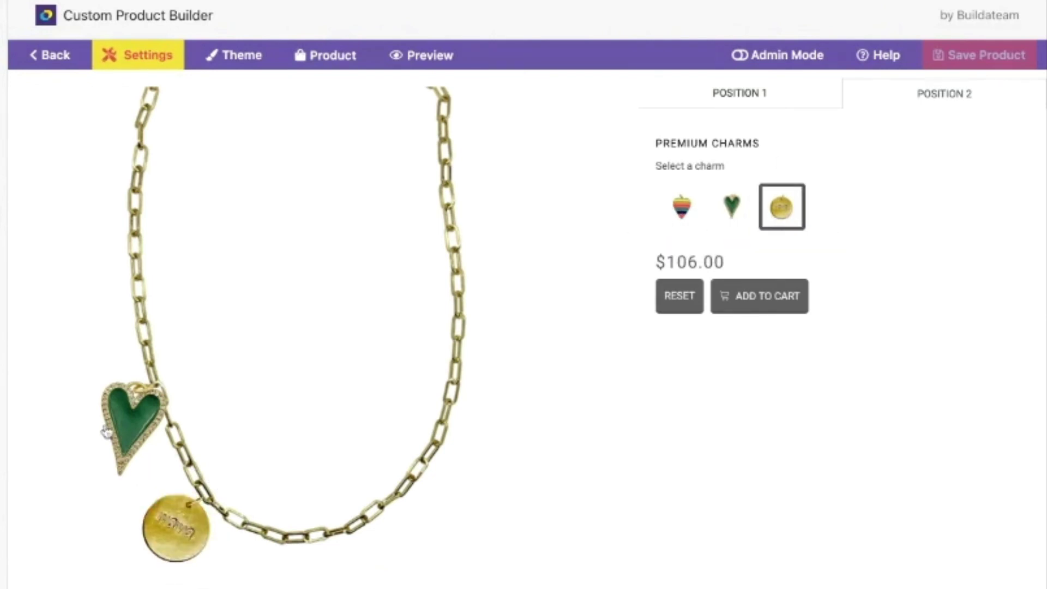
Try gold coin and rainbow heart in Position 1, then leave Position 1 without a charm.
click(107, 432)
click(781, 312)
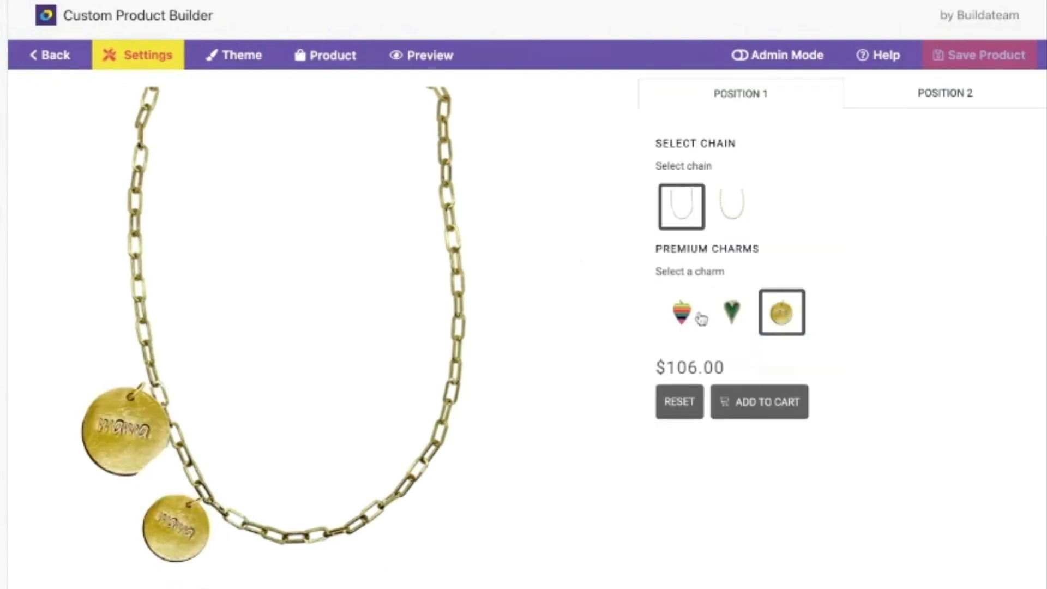
click(682, 314)
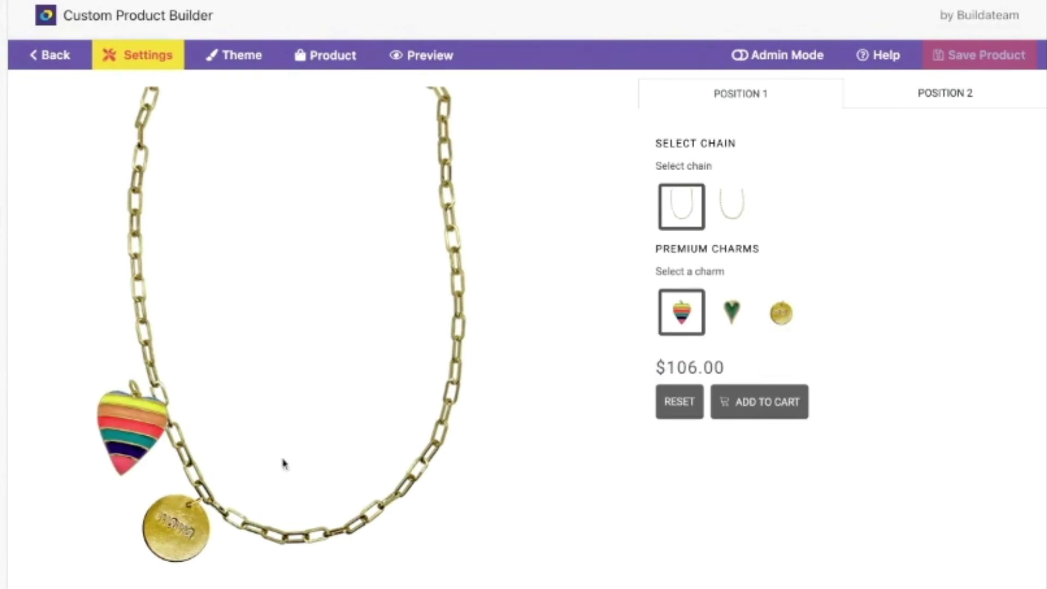
click(685, 314)
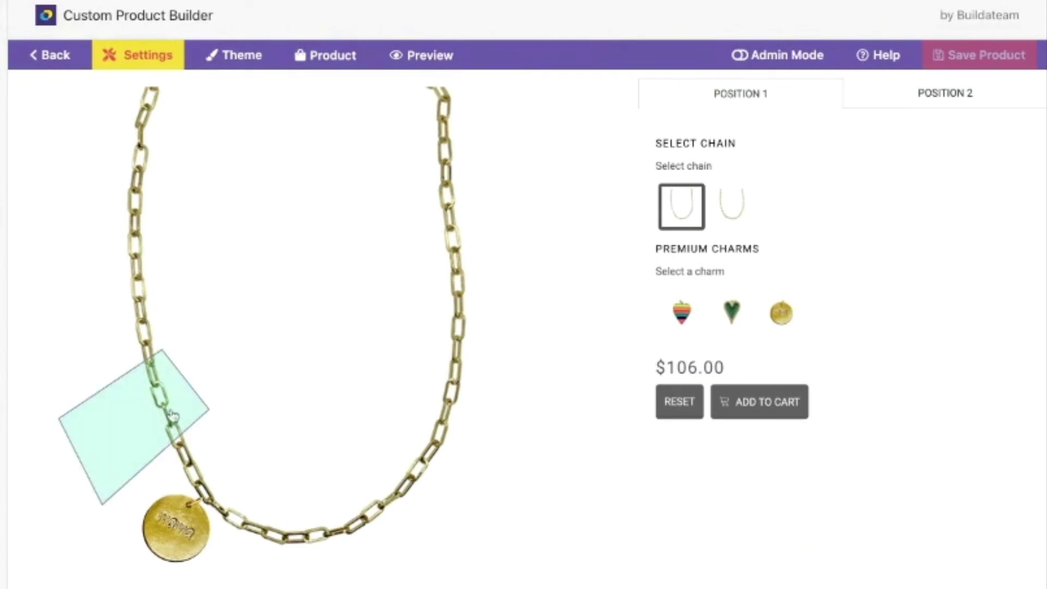
scroll(592, 293, up, 2)
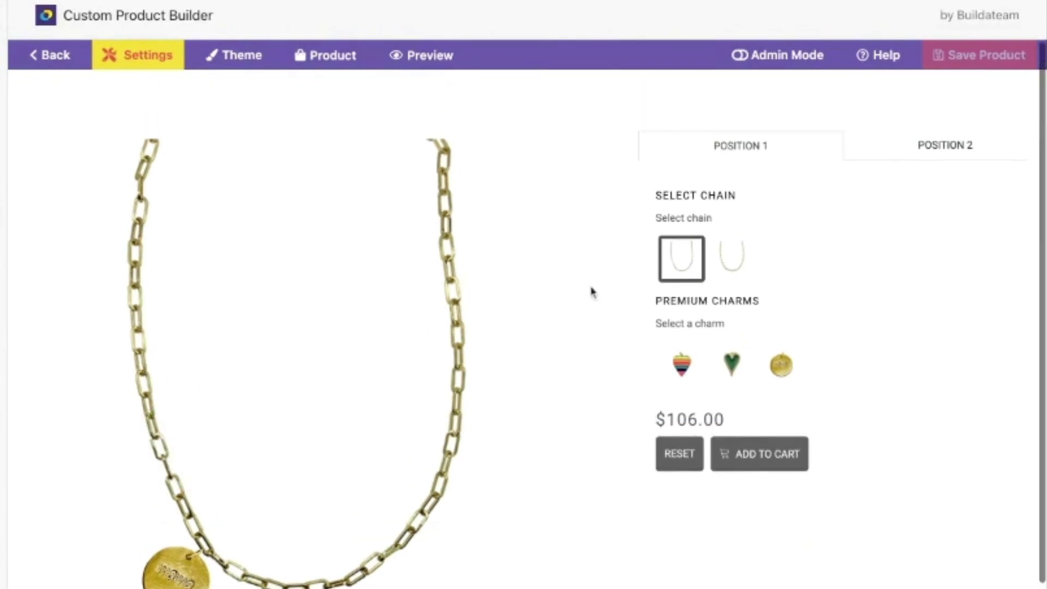
In Admin Mode, open the Position 1 layer's User Interaction Effects settings.
click(749, 58)
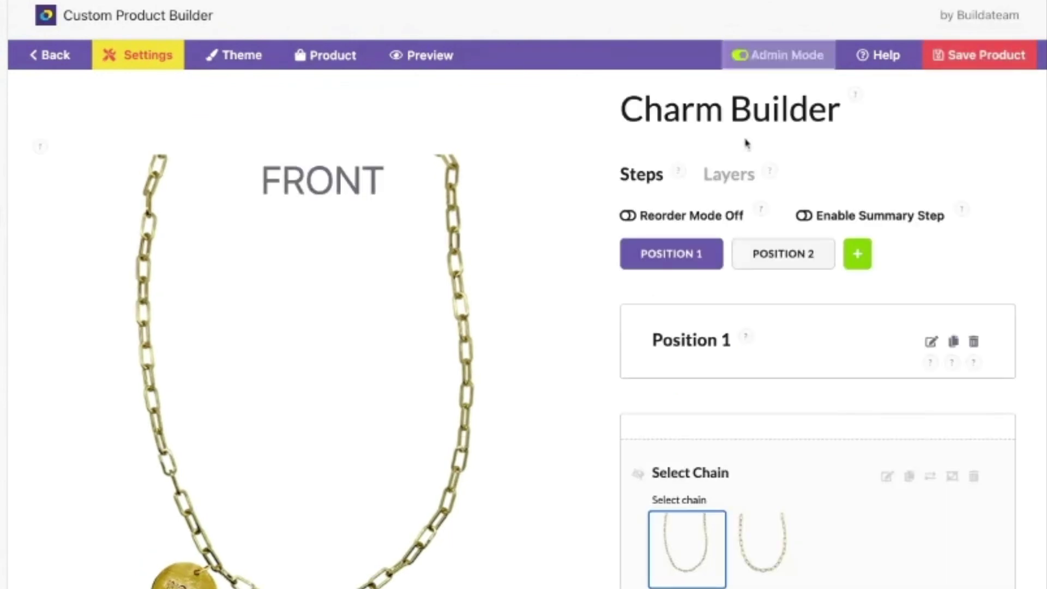
click(736, 184)
scroll(787, 269, down, 5)
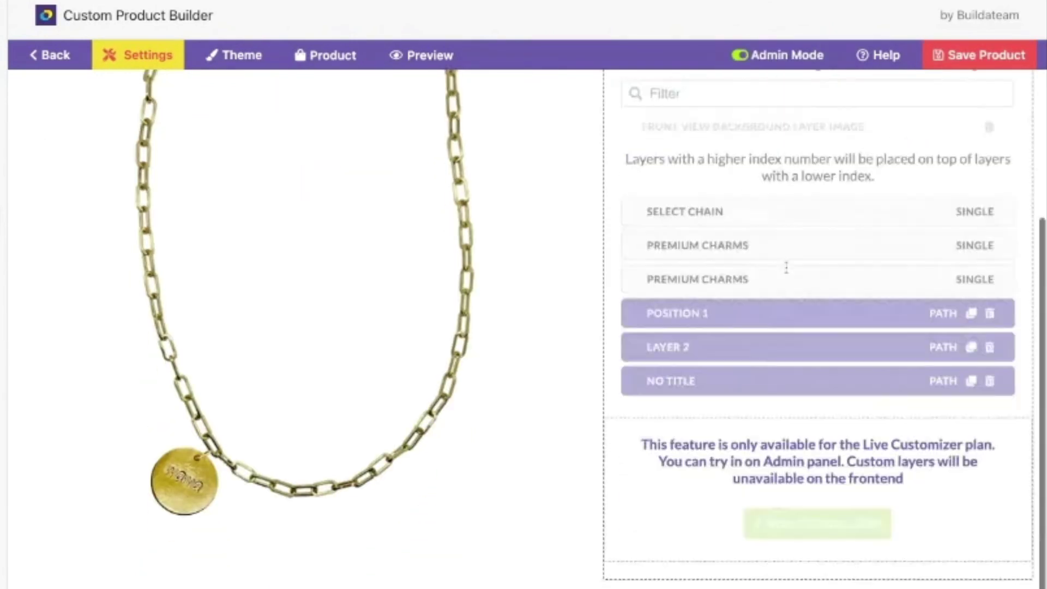
click(755, 321)
scroll(835, 426, down, 2)
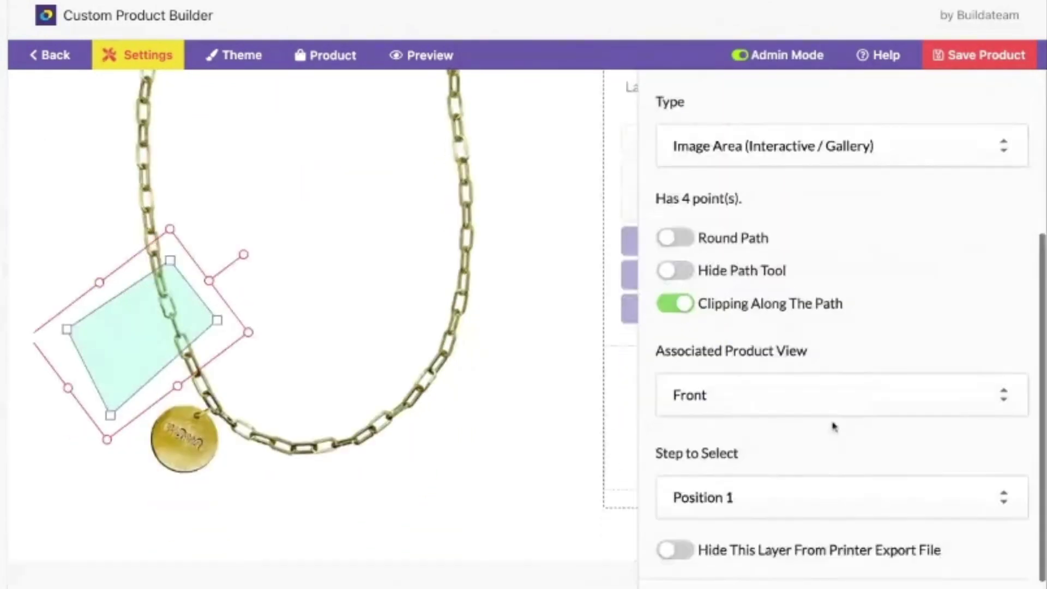
scroll(834, 425, up, 6)
click(841, 96)
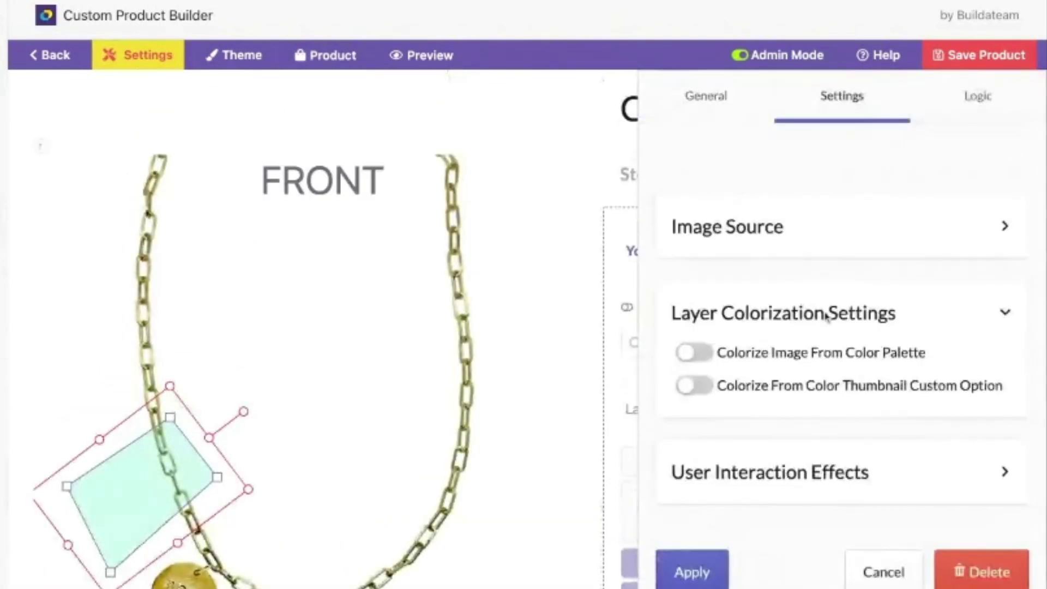
click(761, 490)
Enable an orange Active Layer Color and Always Visible for the Position 1 layer, then apply.
scroll(762, 486, down, 5)
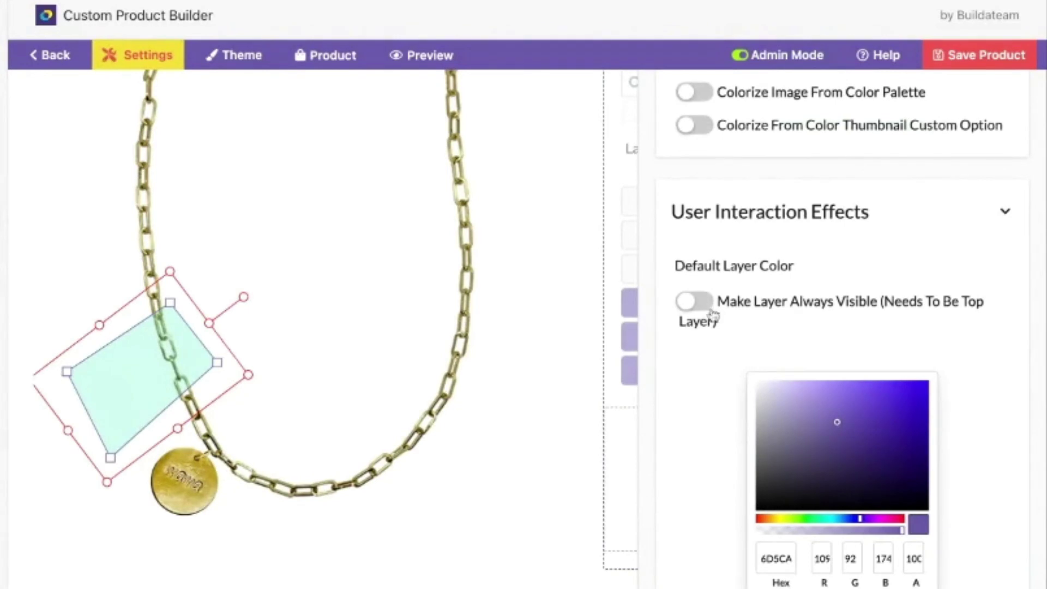
scroll(714, 319, down, 12)
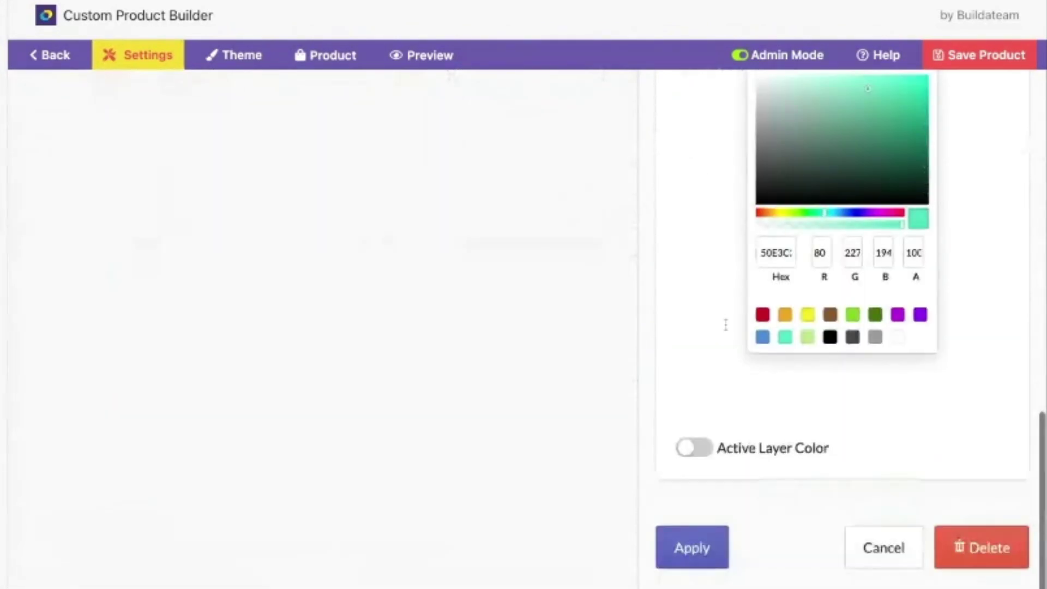
click(693, 447)
scroll(703, 447, down, 7)
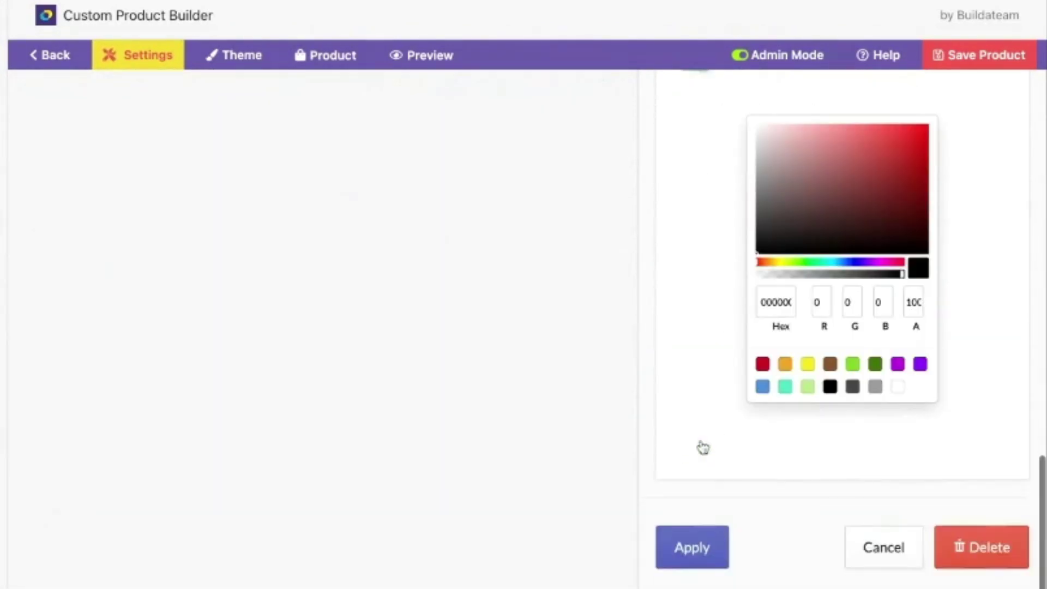
click(785, 363)
scroll(689, 339, up, 10)
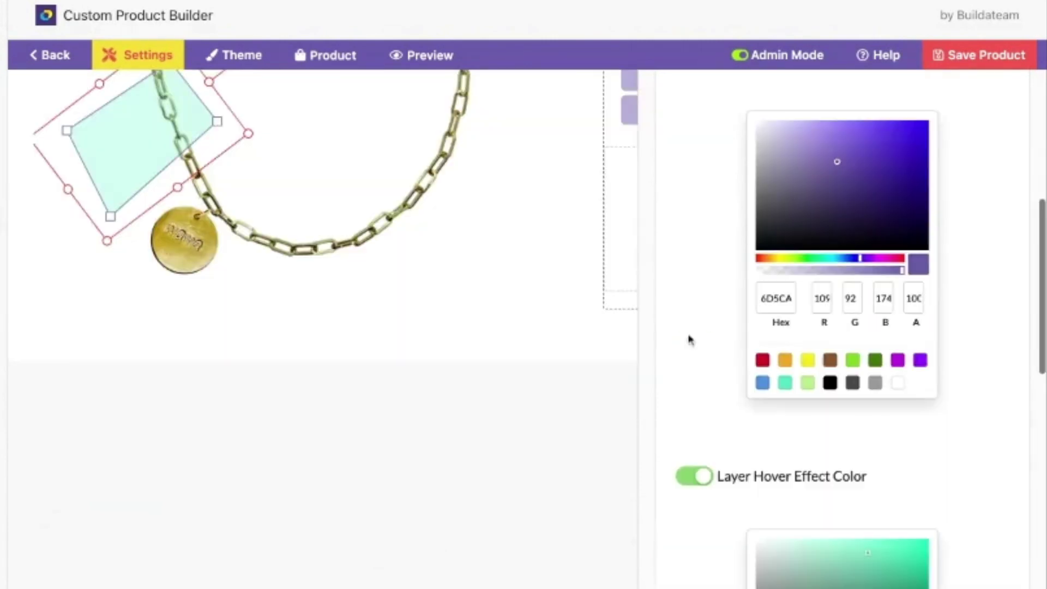
click(706, 265)
scroll(776, 261, down, 8)
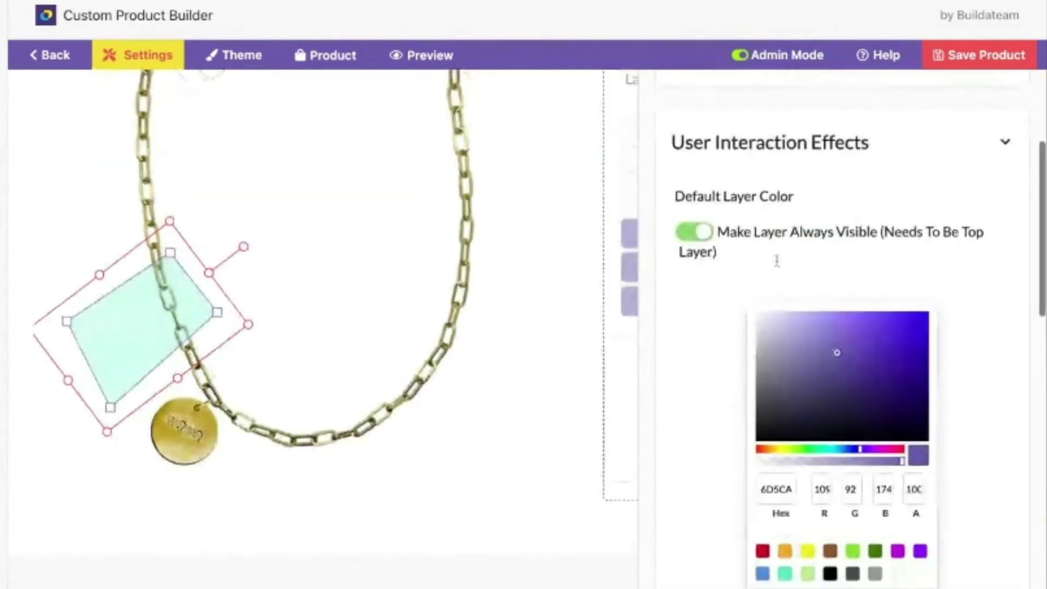
scroll(777, 261, down, 5)
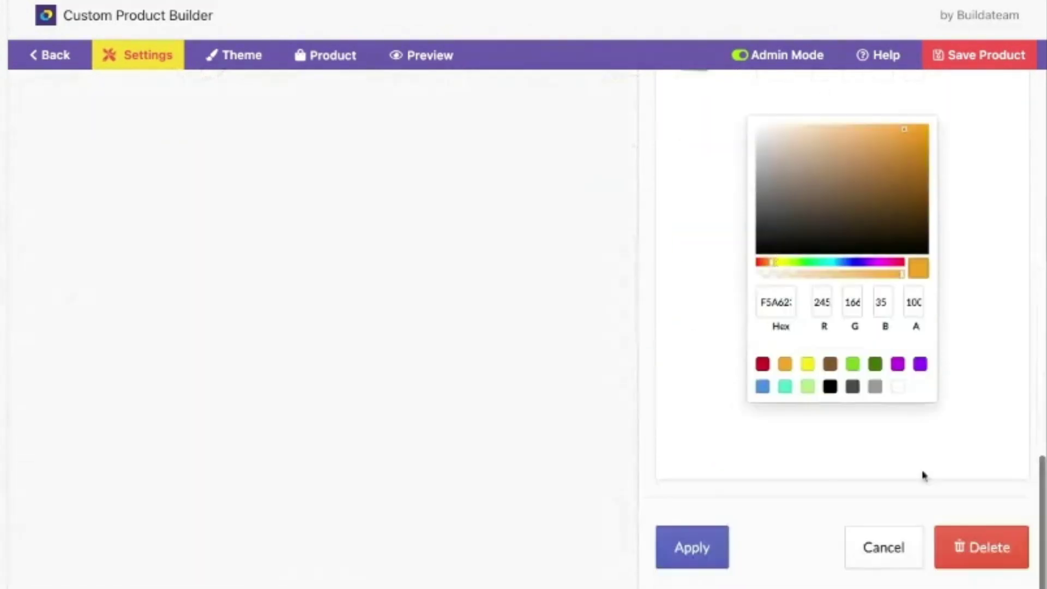
click(718, 561)
Test the image area, then preview the necklace with the green heart in Position 1.
click(151, 380)
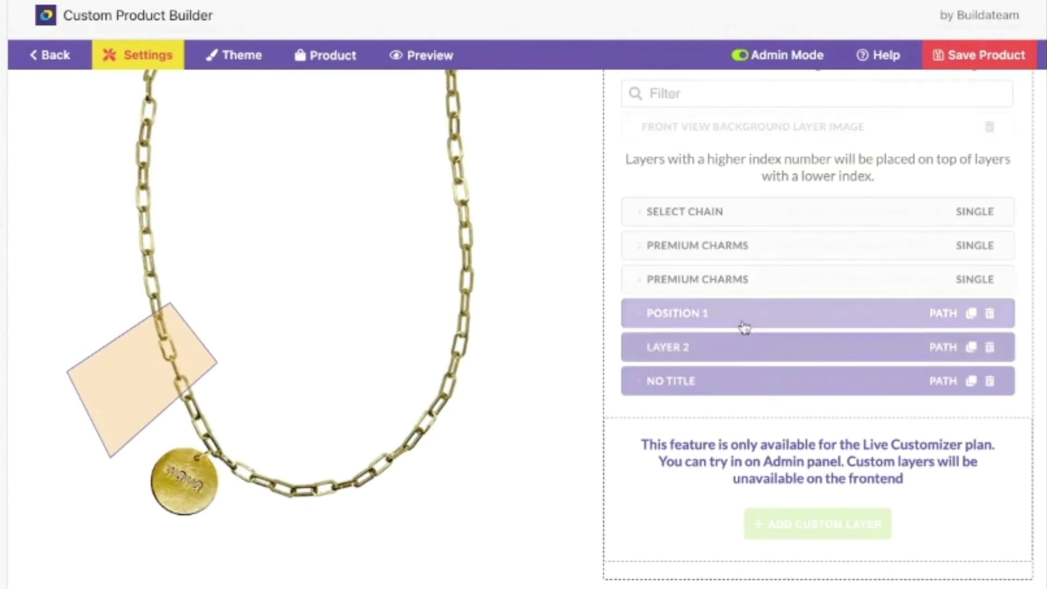
scroll(743, 327, up, 5)
click(648, 179)
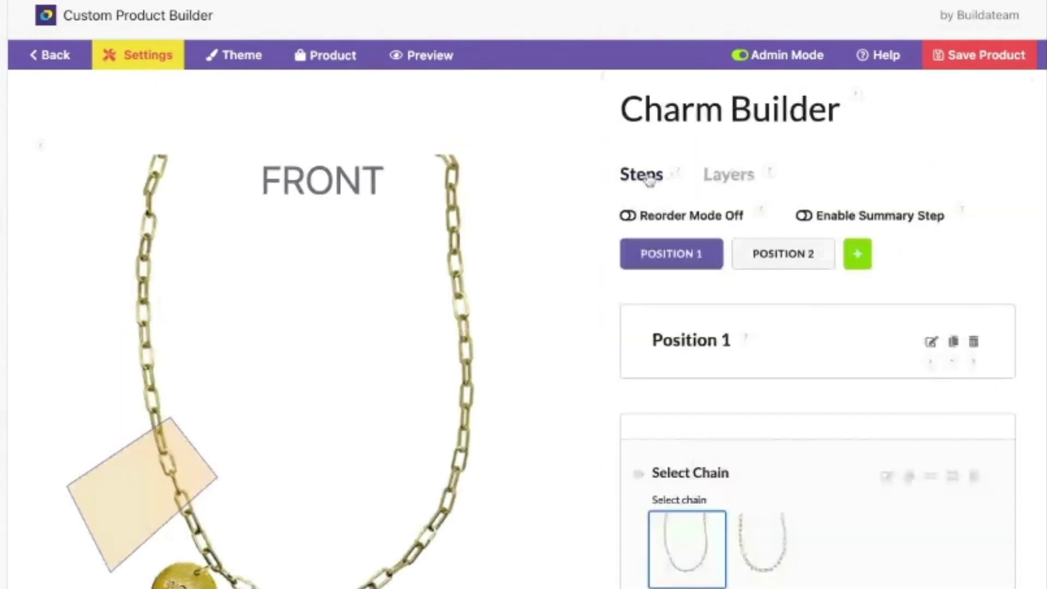
click(747, 60)
click(732, 362)
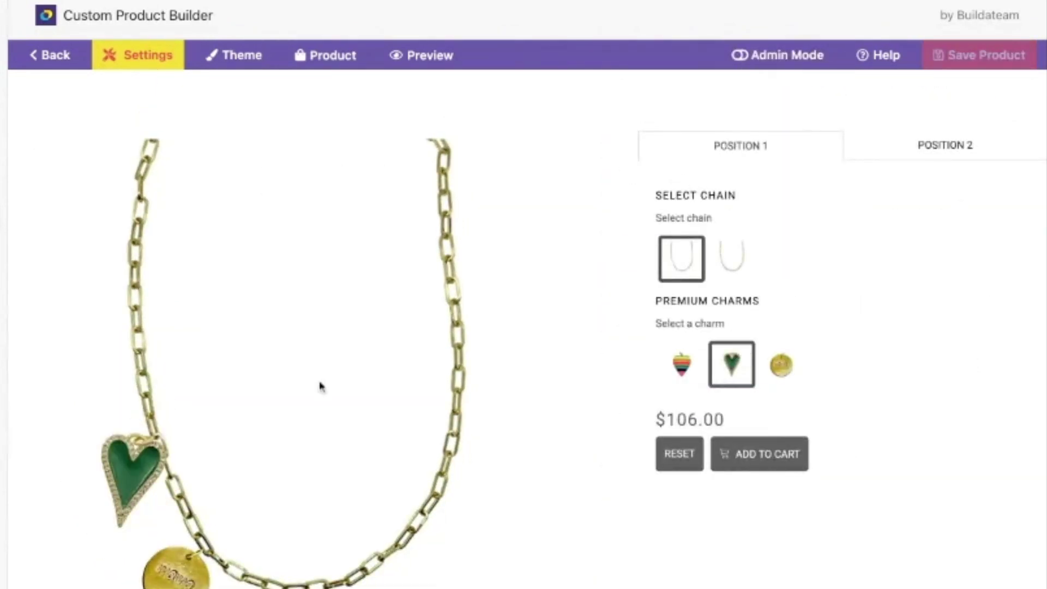
scroll(442, 413, down, 1)
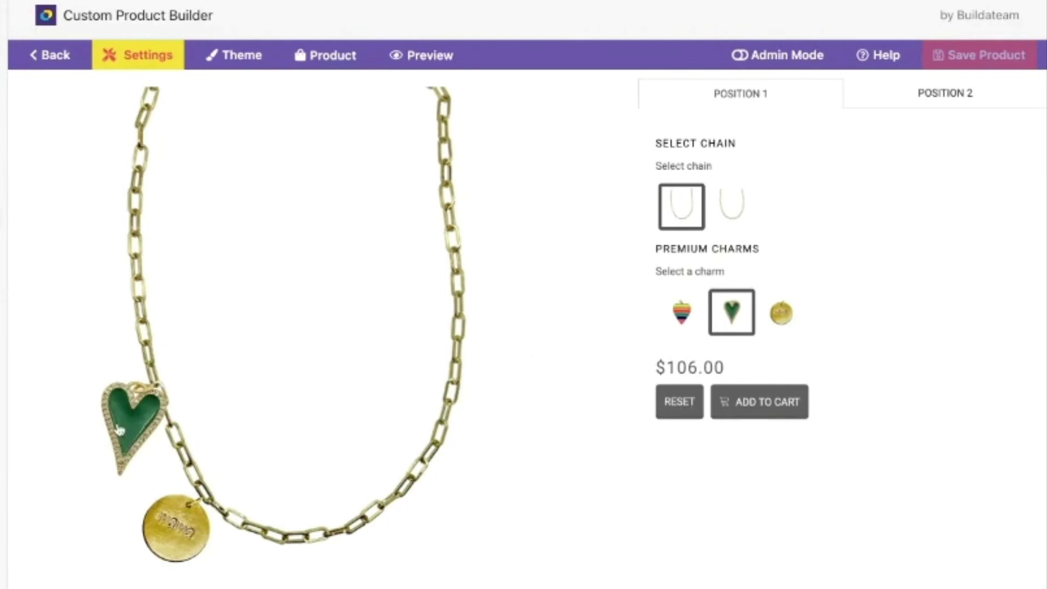